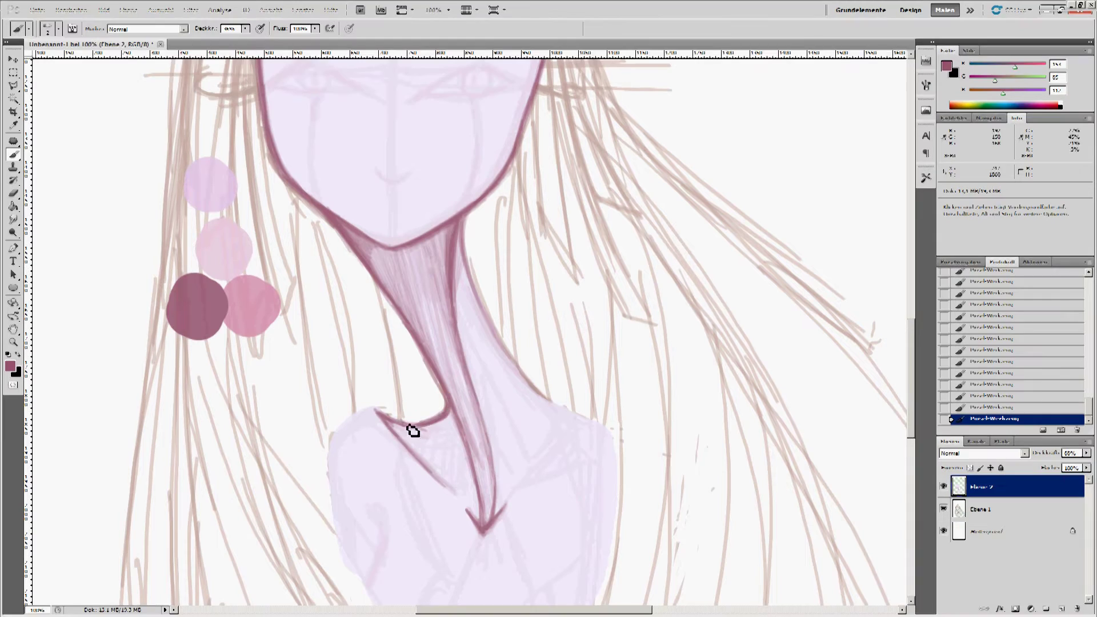
# Paint a darker mauve shadow on the upper neck beneath the chin, ending in a curved lower edge.
pyautogui.click(58, 28)
pyautogui.moveTo(354, 235); pyautogui.dragTo(434, 303)
pyautogui.moveTo(338, 217); pyautogui.dragTo(451, 314)
pyautogui.click(58, 29)
pyautogui.moveTo(469, 241); pyautogui.dragTo(483, 290)
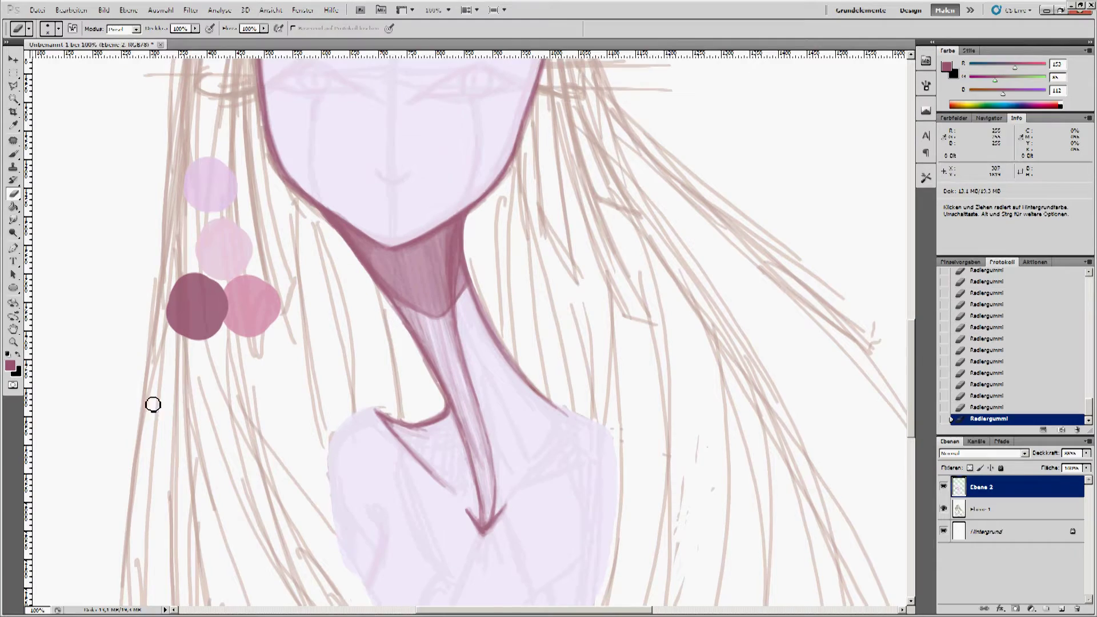
# Erase the stray paint along the neck and jaw outlines to clean up their edges.
pyautogui.press('z')
pyautogui.click(434, 366)
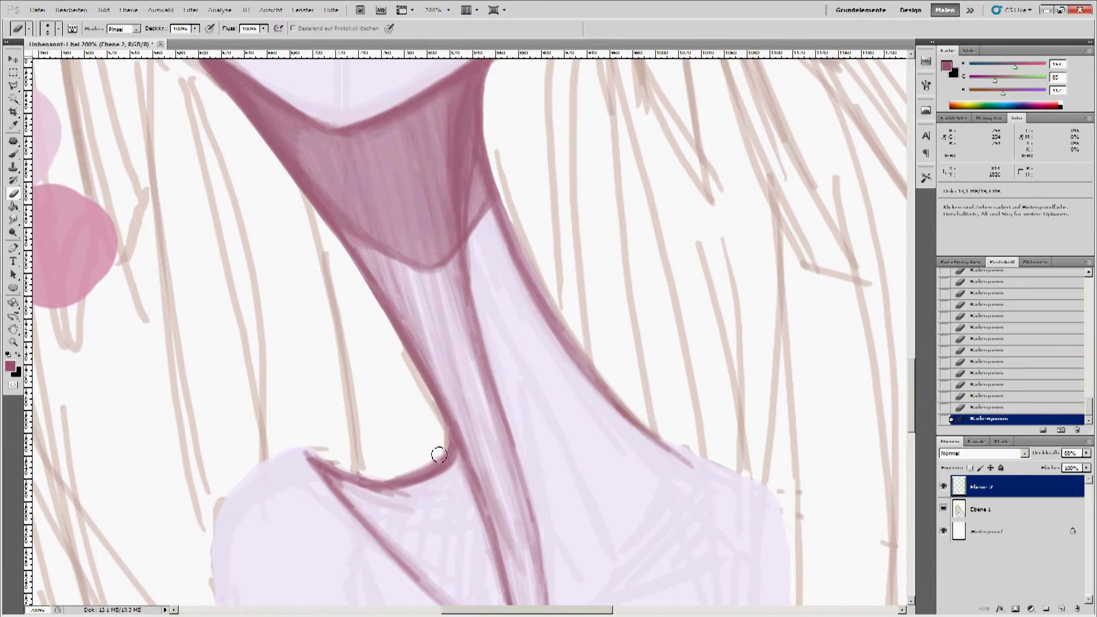
pyautogui.moveTo(554, 298); pyautogui.dragTo(606, 376)
pyautogui.scroll(10, 606, 376)
pyautogui.moveTo(129, 490); pyautogui.dragTo(64, 362)
pyautogui.moveTo(109, 461); pyautogui.dragTo(65, 345)
pyautogui.scroll(5, 845, 190)
# Paint the light lilac skin colour along the inside of the jawline to even out its outline.
pyautogui.moveTo(912, 343); pyautogui.dragTo(911, 323)
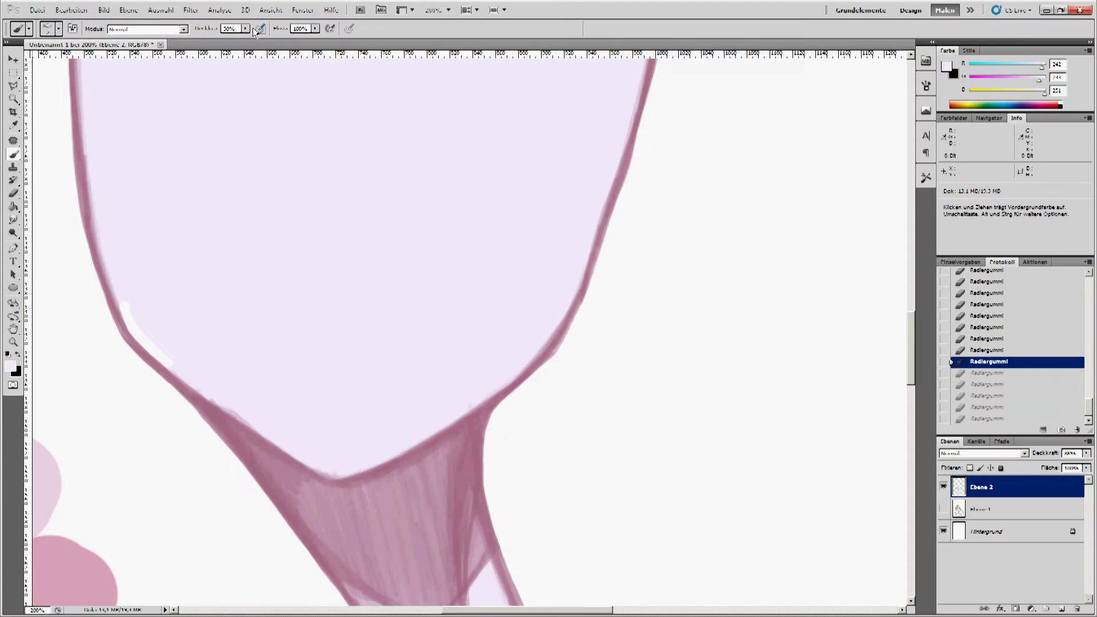
pyautogui.moveTo(129, 328); pyautogui.dragTo(282, 449)
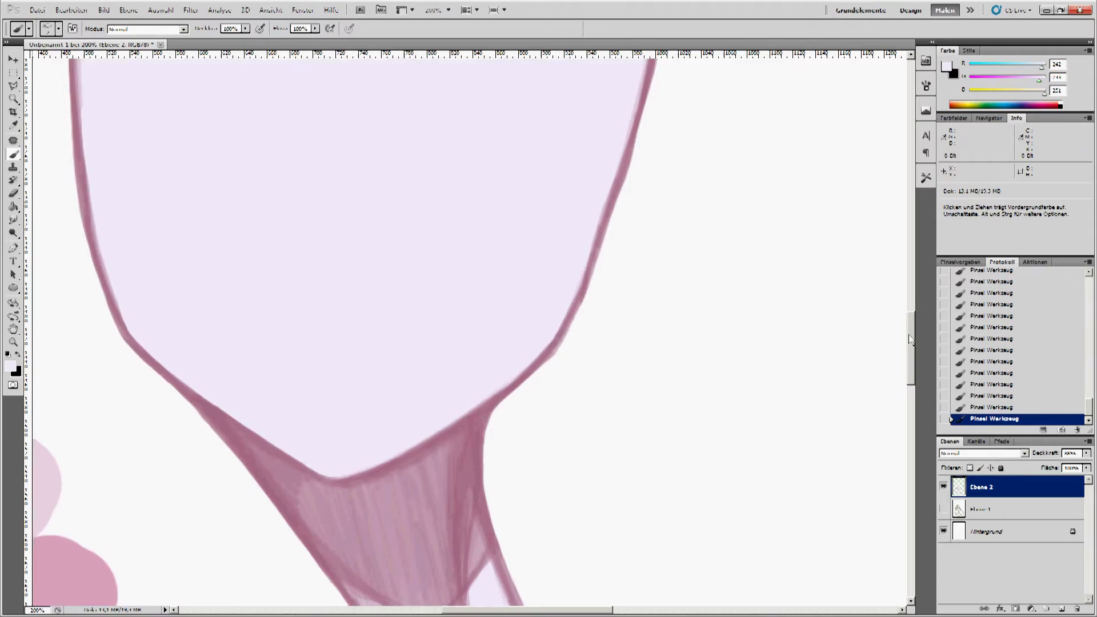
pyautogui.moveTo(911, 336); pyautogui.dragTo(911, 309)
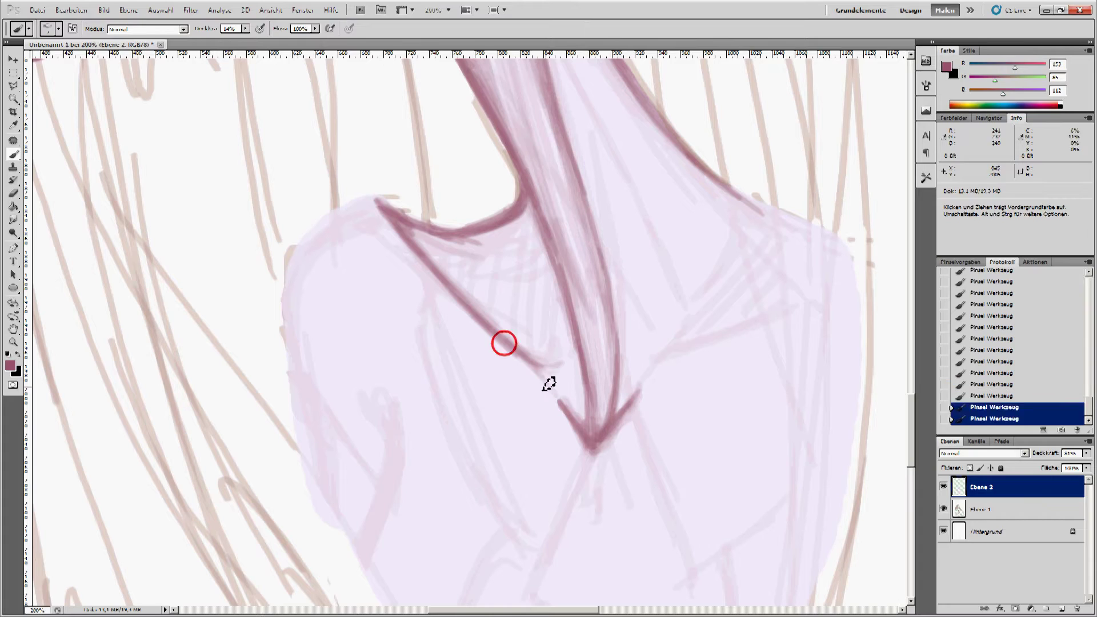
# Outline the collarbones, shoulders, outer arm and armpit crease in mauve over the sketch.
pyautogui.moveTo(549, 384)
pyautogui.mouseDown()
pyautogui.moveTo(446, 252)
pyautogui.moveTo(588, 419)
pyautogui.mouseUp()
pyautogui.moveTo(845, 257); pyautogui.dragTo(725, 343)
pyautogui.moveTo(761, 214); pyautogui.dragTo(810, 235)
pyautogui.moveTo(286, 320)
pyautogui.mouseDown()
pyautogui.moveTo(392, 221)
pyautogui.moveTo(289, 389)
pyautogui.moveTo(294, 357)
pyautogui.moveTo(300, 475)
pyautogui.mouseUp()
pyautogui.moveTo(370, 389); pyautogui.dragTo(389, 423)
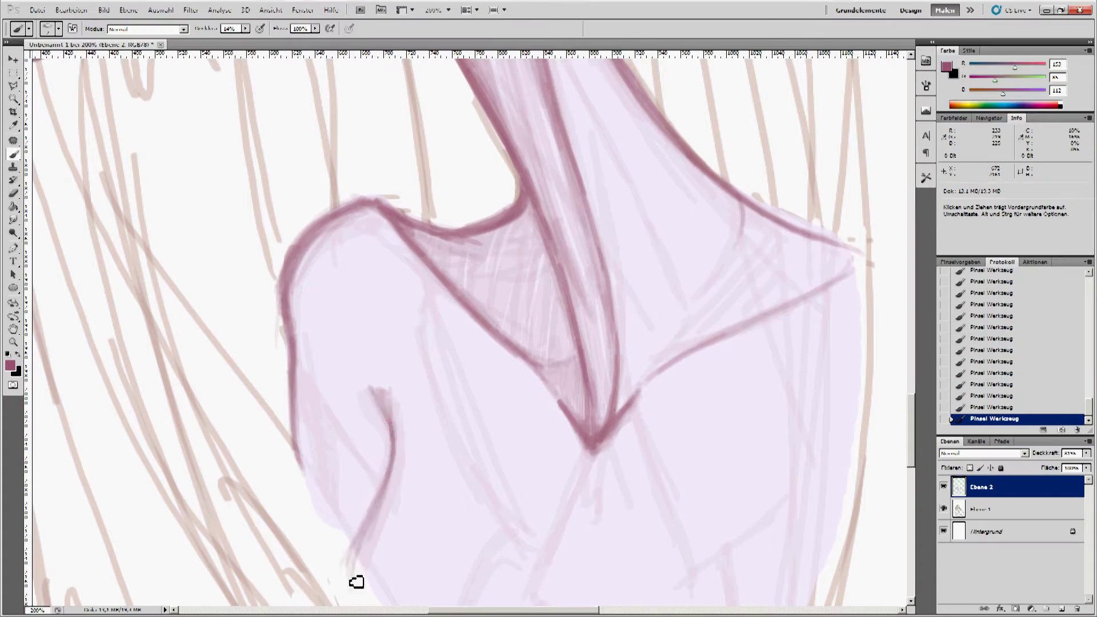
# Draw the cleavage line and the curved contours below the bust in mauve.
pyautogui.scroll(-5, 481, 447)
pyautogui.moveTo(557, 342)
pyautogui.mouseDown()
pyautogui.moveTo(595, 449)
pyautogui.moveTo(725, 497)
pyautogui.moveTo(541, 416)
pyautogui.moveTo(475, 443)
pyautogui.mouseUp()
pyautogui.moveTo(480, 457); pyautogui.dragTo(520, 542)
# Outline the eye on the face's right side and shade its round iris with a lower brush opacity.
pyautogui.scroll(8, 826, 503)
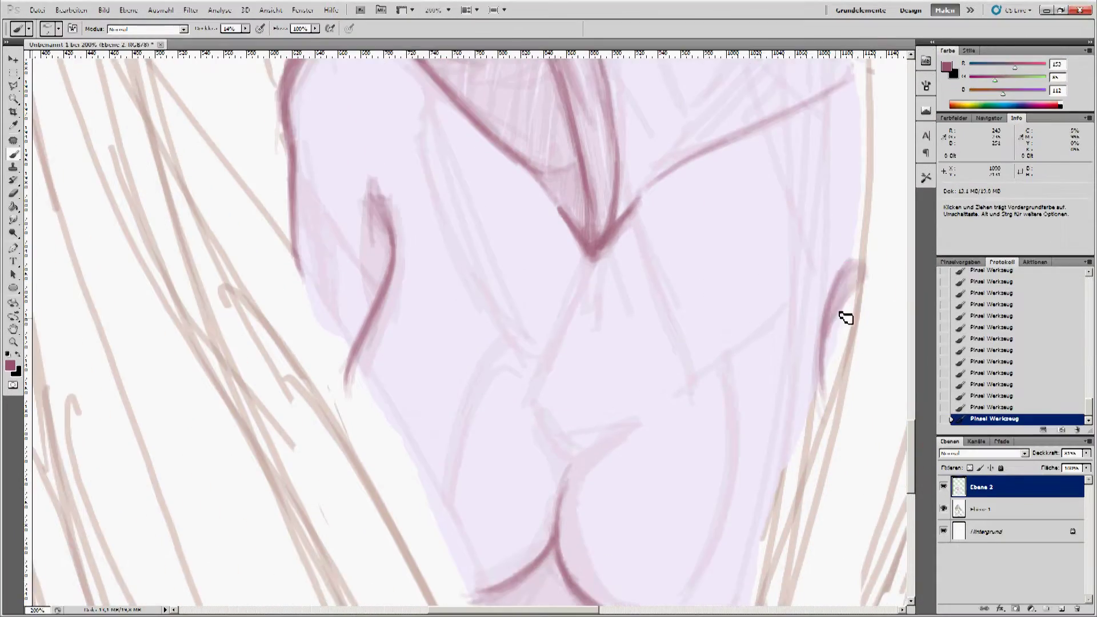
pyautogui.moveTo(435, 316)
pyautogui.mouseDown()
pyautogui.moveTo(573, 240)
pyautogui.moveTo(692, 292)
pyautogui.moveTo(522, 314)
pyautogui.moveTo(688, 290)
pyautogui.moveTo(795, 309)
pyautogui.mouseUp()
pyautogui.moveTo(551, 245); pyautogui.dragTo(557, 309)
pyautogui.click(246, 29)
pyautogui.moveTo(242, 38); pyautogui.dragTo(232, 38)
pyautogui.moveTo(561, 249)
pyautogui.mouseDown()
pyautogui.moveTo(588, 304)
pyautogui.moveTo(605, 269)
pyautogui.moveTo(592, 292)
pyautogui.moveTo(580, 289)
pyautogui.mouseUp()
# Rework the iris by erasing and repainting it with sampled colours around a small diamond-shaped pupil.
pyautogui.press('0')
pyautogui.click(979, 328)
pyautogui.press('e')
pyautogui.moveTo(588, 249)
pyautogui.mouseDown()
pyautogui.moveTo(577, 283)
pyautogui.moveTo(566, 275)
pyautogui.mouseUp()
pyautogui.press('b')
pyautogui.keyDown('alt'); pyautogui.click(600, 246); pyautogui.keyUp('alt')
pyautogui.press('0')
pyautogui.moveTo(566, 274)
pyautogui.mouseDown()
pyautogui.moveTo(590, 264)
pyautogui.moveTo(560, 282)
pyautogui.moveTo(585, 250)
pyautogui.moveTo(573, 296)
pyautogui.moveTo(581, 246)
pyautogui.mouseUp()
pyautogui.keyDown('alt'); pyautogui.click(578, 246); pyautogui.keyUp('alt')
pyautogui.press('2')
# Sample the dark mauve swatch and draw a lower lid line and a long tear line below the eye.
pyautogui.scroll(-5, 433, 572)
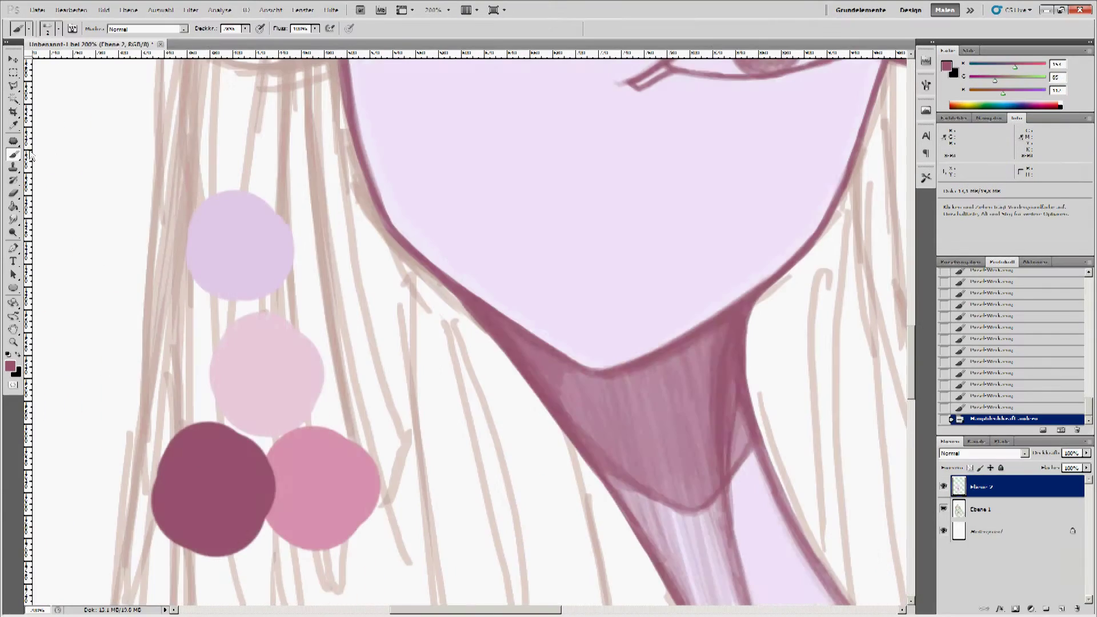
pyautogui.keyDown('alt'); pyautogui.click(208, 486); pyautogui.keyUp('alt')
pyautogui.scroll(5, 208, 485)
pyautogui.moveTo(529, 381); pyautogui.dragTo(632, 375)
pyautogui.moveTo(593, 388); pyautogui.dragTo(598, 483)
pyautogui.scroll(-5, 623, 451)
pyautogui.moveTo(588, 197); pyautogui.dragTo(556, 424)
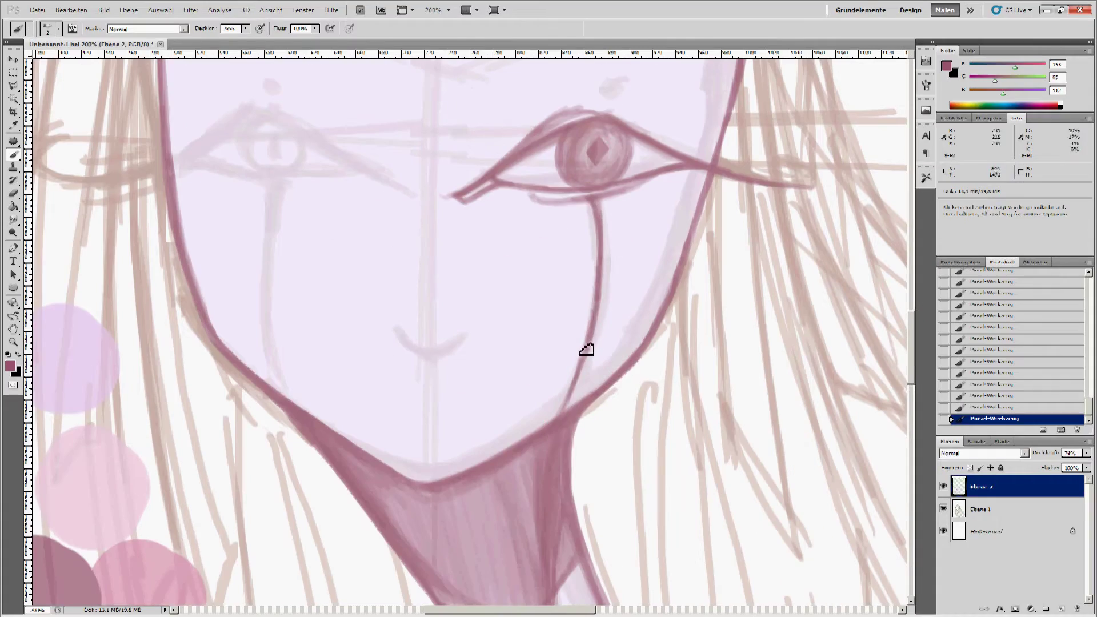
# Add two mauve dots one above the other over the right-hand eye.
pyautogui.scroll(4, 588, 360)
pyautogui.click(609, 237)
pyautogui.click(623, 196)
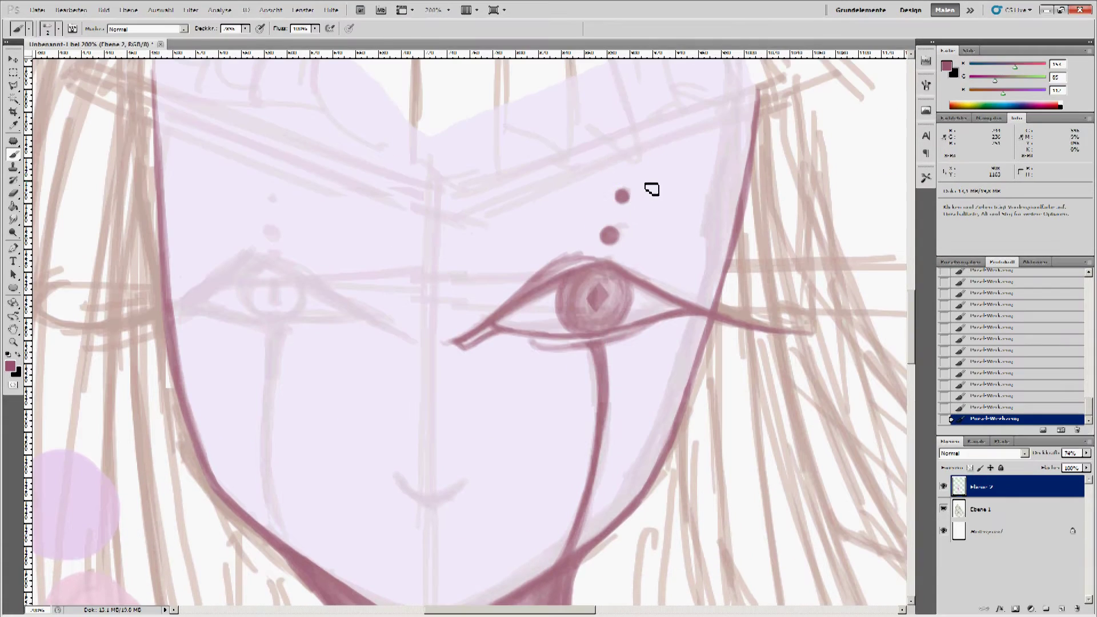
# Try drawing a small curved mouth on the face, stepping back in the history between attempts.
pyautogui.scroll(-3, 625, 191)
pyautogui.moveTo(396, 405); pyautogui.dragTo(476, 407)
pyautogui.click(980, 290)
pyautogui.moveTo(395, 404)
pyautogui.mouseDown()
pyautogui.moveTo(429, 428)
pyautogui.moveTo(471, 400)
pyautogui.moveTo(416, 421)
pyautogui.moveTo(460, 421)
pyautogui.mouseUp()
pyautogui.click(972, 385)
pyautogui.click(994, 407)
# Select and copy the drawn eye, paste it and place the copy as the second eye with Free Transform.
pyautogui.click(13, 71)
pyautogui.moveTo(437, 68)
pyautogui.mouseDown()
pyautogui.moveTo(735, 448)
pyautogui.moveTo(683, 426)
pyautogui.mouseUp()
pyautogui.rightClick(634, 356)
pyautogui.click(663, 456)
pyautogui.hotkey('ctrl', 'c')
pyautogui.hotkey('ctrl', 'v')
pyautogui.moveTo(503, 274); pyautogui.dragTo(400, 334)
pyautogui.hotkey('ctrl', 't')
pyautogui.moveTo(467, 354); pyautogui.dragTo(369, 355)
pyautogui.moveTo(388, 412); pyautogui.dragTo(400, 406)
pyautogui.press('Return')
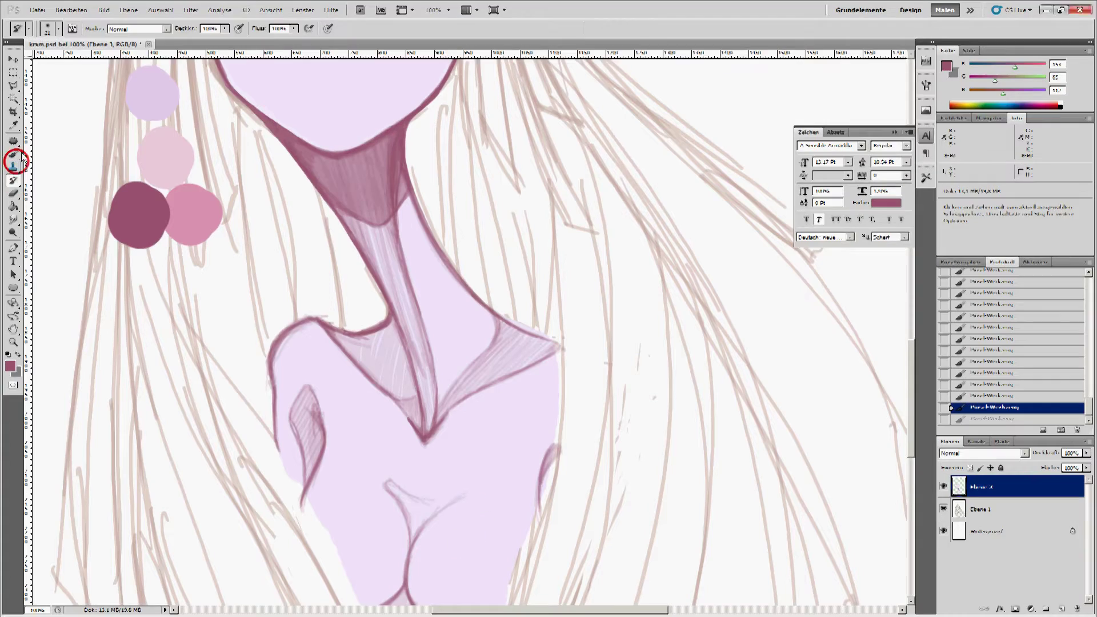
# Hatch light mauve shadows between the breasts, across the belly and along the right armpit at low brush opacity.
pyautogui.click(13, 154)
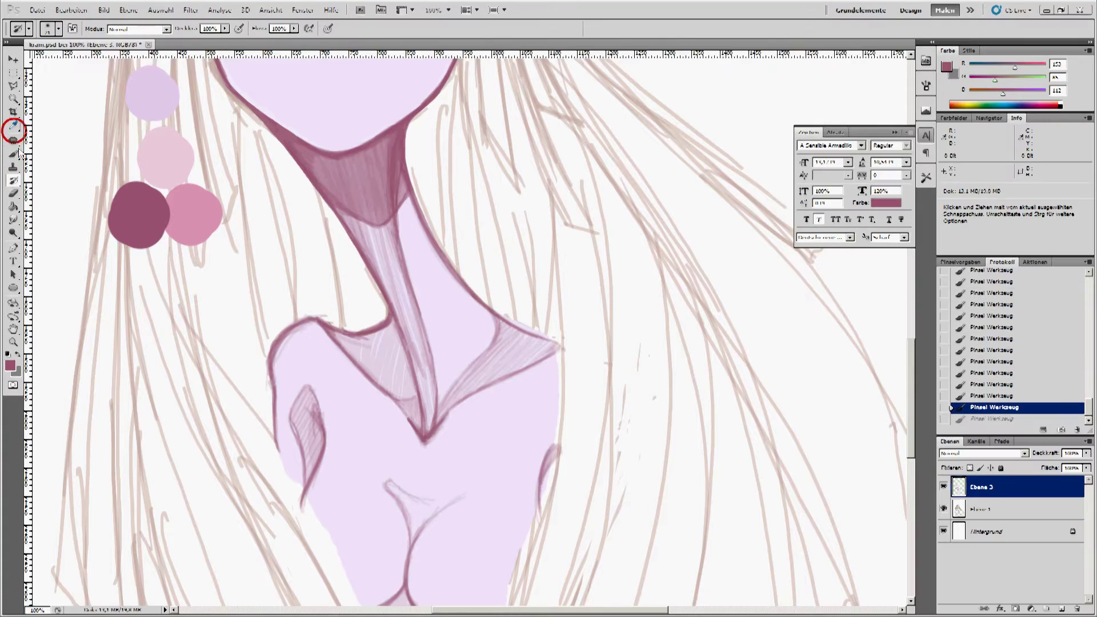
pyautogui.moveTo(394, 483); pyautogui.dragTo(428, 526)
pyautogui.scroll(-3, 407, 400)
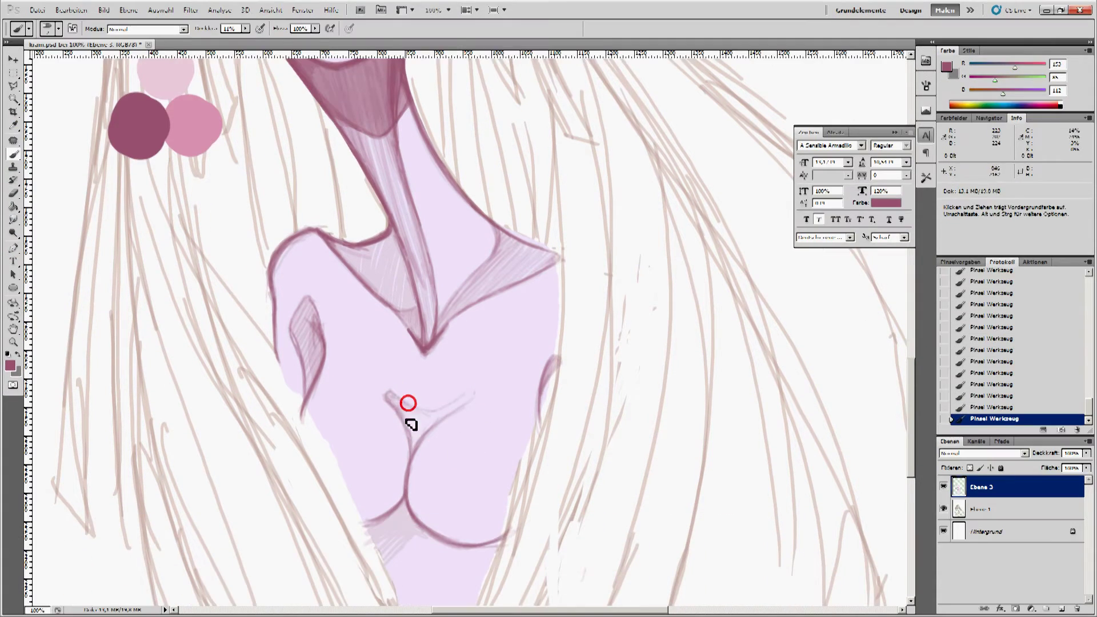
pyautogui.scroll(-3, 525, 422)
pyautogui.moveTo(421, 508)
pyautogui.mouseDown()
pyautogui.moveTo(395, 440)
pyautogui.moveTo(444, 456)
pyautogui.moveTo(431, 532)
pyautogui.moveTo(452, 563)
pyautogui.mouseUp()
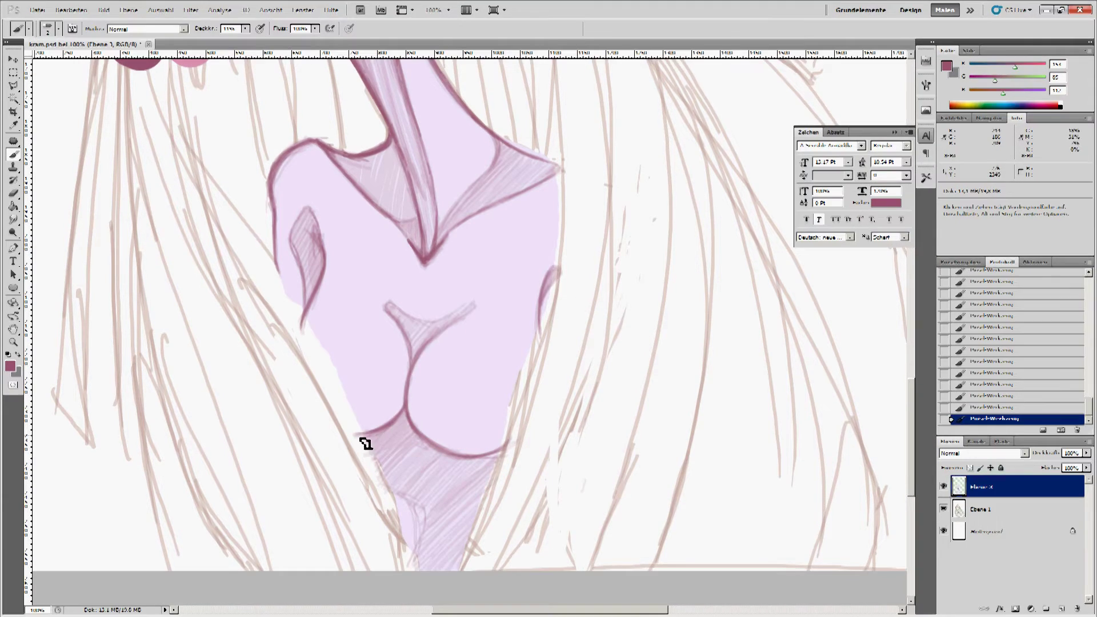
pyautogui.moveTo(451, 454)
pyautogui.mouseDown()
pyautogui.moveTo(492, 484)
pyautogui.moveTo(404, 571)
pyautogui.mouseUp()
pyautogui.moveTo(559, 273); pyautogui.dragTo(557, 291)
# Try shading the left collarbone hollow with a round brush, undoing the strokes.
pyautogui.scroll(10, 911, 357)
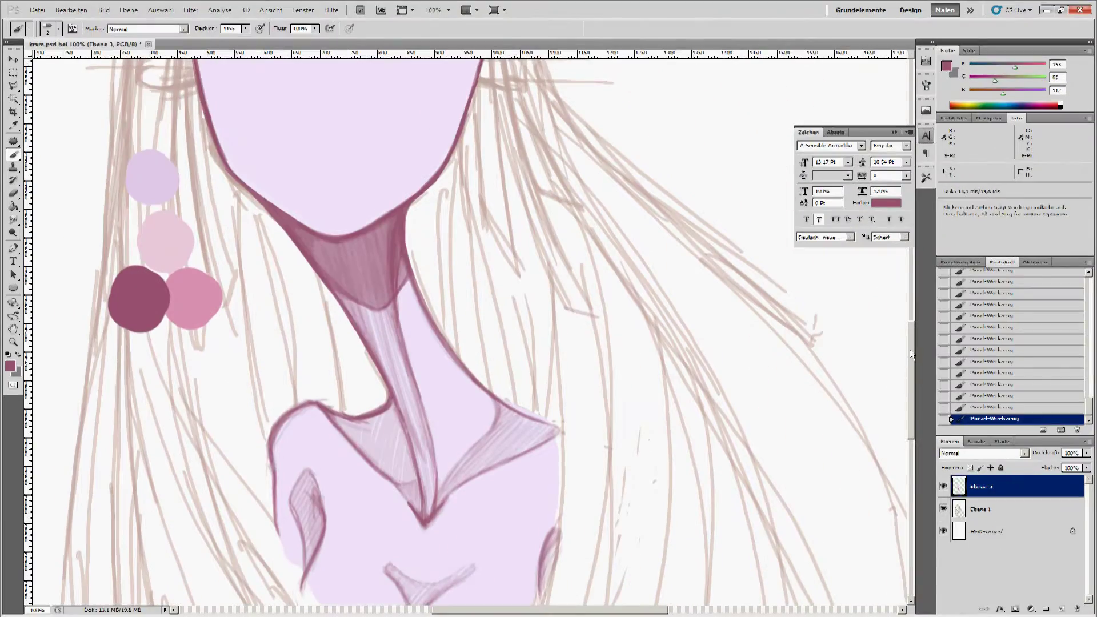
pyautogui.rightClick(43, 105)
pyautogui.moveTo(337, 420); pyautogui.dragTo(360, 443)
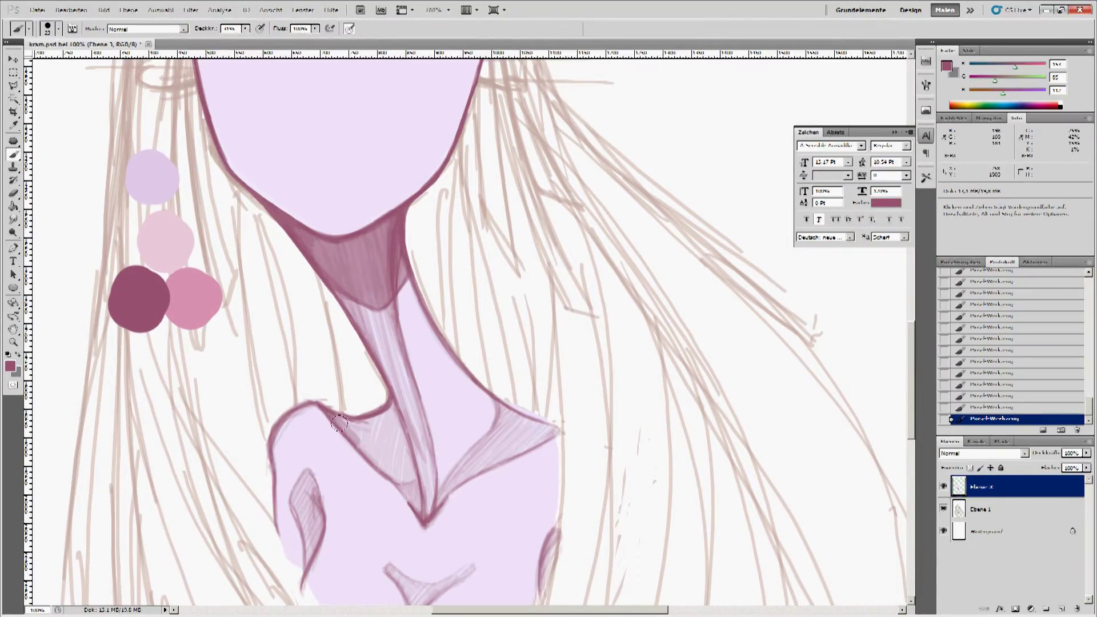
pyautogui.hotkey('ctrl', 'z')
pyautogui.moveTo(246, 28); pyautogui.dragTo(252, 34)
pyautogui.moveTo(332, 418)
pyautogui.mouseDown()
pyautogui.moveTo(366, 451)
pyautogui.moveTo(382, 431)
pyautogui.moveTo(417, 508)
pyautogui.mouseUp()
pyautogui.hotkey('ctrl', 'z')
# Shade the left collarbone hollow in denser mauve at 52% brush opacity.
pyautogui.press('5')
pyautogui.press('2')
pyautogui.hotkey('ctrl', 'alt', 'z')
pyautogui.moveTo(398, 446)
pyautogui.mouseDown()
pyautogui.moveTo(378, 400)
pyautogui.moveTo(343, 416)
pyautogui.moveTo(384, 458)
pyautogui.mouseUp()
# Sample the collarbone shadow colour and darken the hollow beside the neck and the shadow under the chin.
pyautogui.press('e')
pyautogui.press('x')
pyautogui.press('b')
pyautogui.press('0')
pyautogui.press('7')
pyautogui.moveTo(1090, 407); pyautogui.dragTo(1091, 387)
pyautogui.keyDown('alt'); pyautogui.click(345, 421); pyautogui.keyUp('alt')
pyautogui.moveTo(389, 426); pyautogui.dragTo(392, 382)
pyautogui.moveTo(405, 223); pyautogui.dragTo(401, 269)
pyautogui.click(424, 424)
# Fill the shadows of both armpits and the cleavage with dense mauve at 52% brush opacity.
pyautogui.press('1')
pyautogui.press('5')
pyautogui.scroll(-3, 904, 350)
pyautogui.click(315, 29)
pyautogui.press('5')
pyautogui.press('2')
pyautogui.moveTo(314, 399)
pyautogui.mouseDown()
pyautogui.moveTo(315, 436)
pyautogui.moveTo(307, 363)
pyautogui.mouseUp()
pyautogui.moveTo(388, 445); pyautogui.dragTo(422, 478)
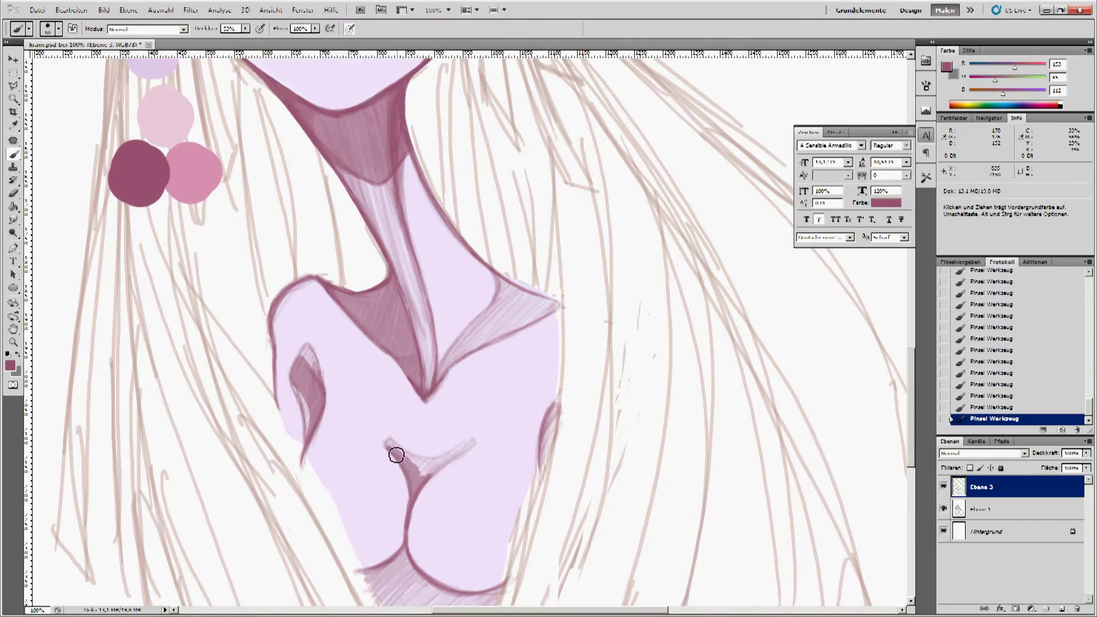
pyautogui.moveTo(556, 424); pyautogui.dragTo(543, 466)
# Undo the last belly stroke, repaint the shadow below the bust and fill the triangle between the breasts.
pyautogui.scroll(-3, 901, 373)
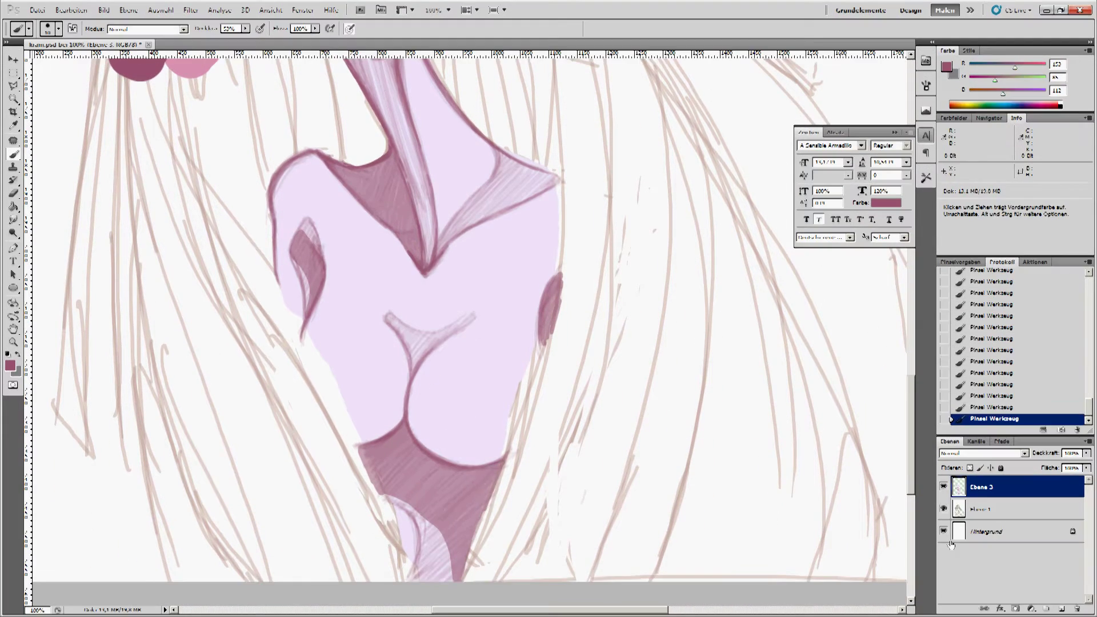
pyautogui.hotkey('ctrl', 'z')
pyautogui.moveTo(477, 557); pyautogui.dragTo(407, 459)
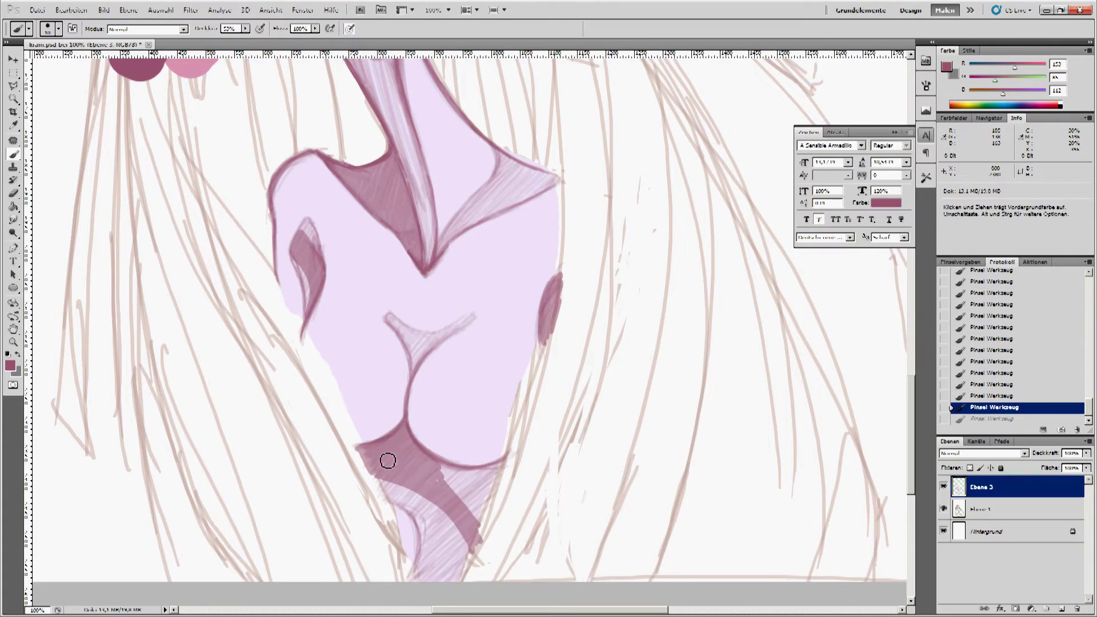
pyautogui.moveTo(410, 338); pyautogui.dragTo(421, 375)
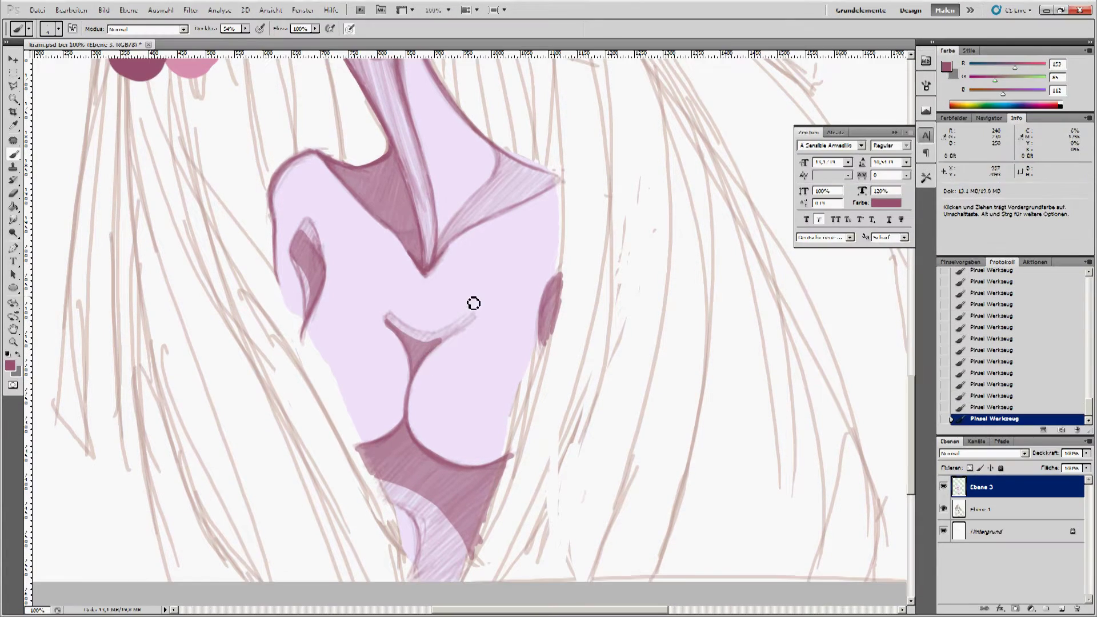
# Undo the last light strokes on the chest and right collarbone, and rework the belly shadow's lower edge.
pyautogui.scroll(2, 473, 304)
pyautogui.click(29, 29)
pyautogui.press('Escape')
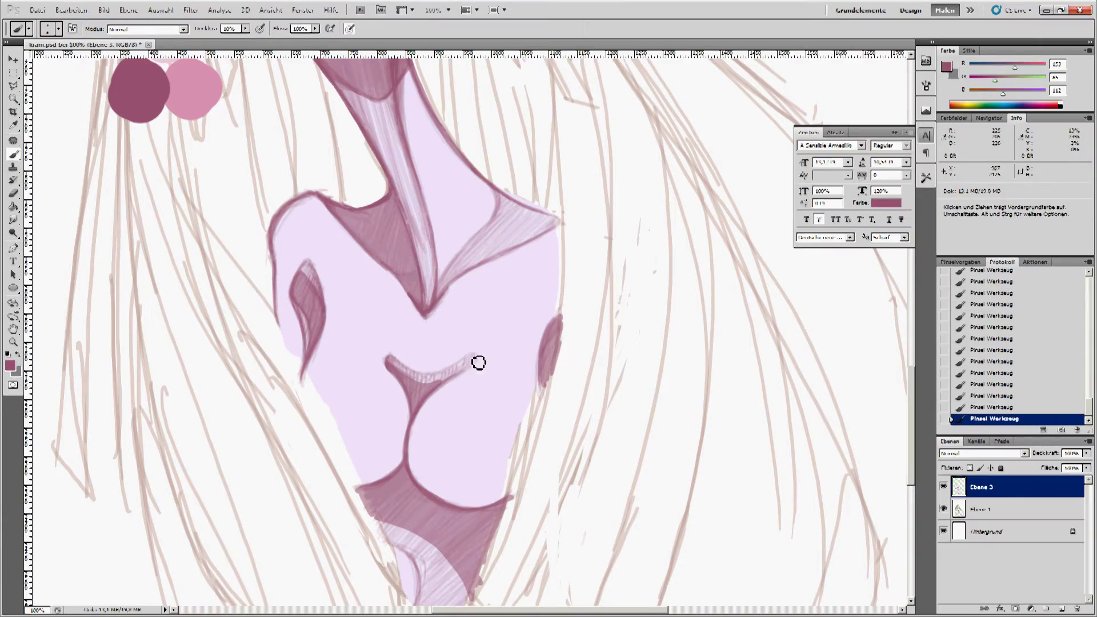
pyautogui.hotkey('ctrl', 'alt', 'z')
pyautogui.hotkey('ctrl', 'alt', 'z')
pyautogui.hotkey('ctrl', 'alt', 'z')
pyautogui.hotkey('ctrl', 'alt', 'z')
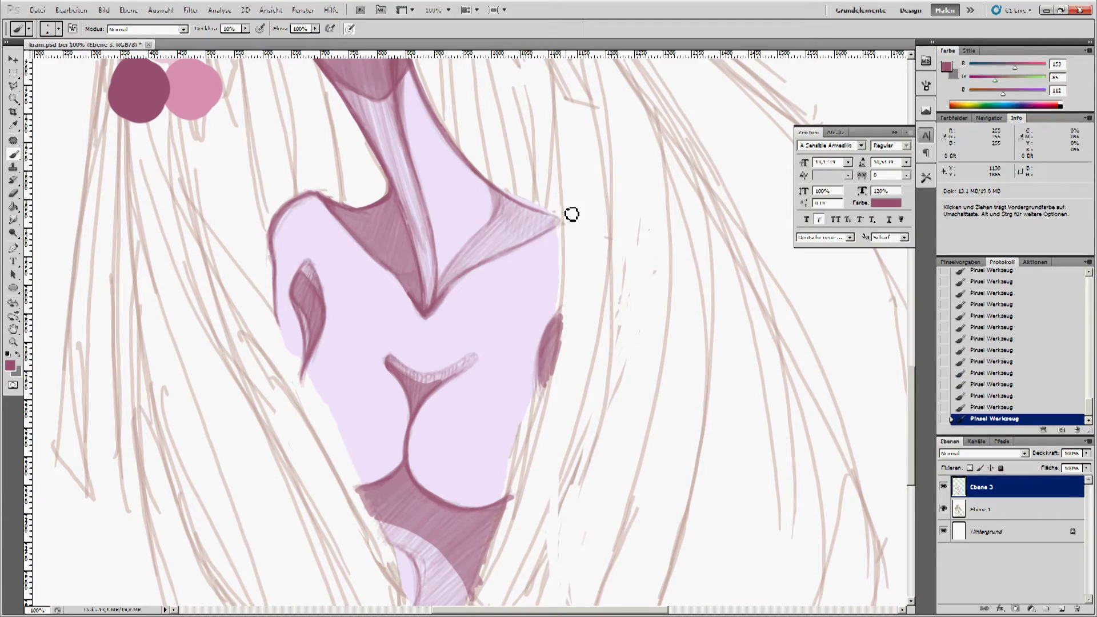
pyautogui.scroll(-5, 572, 214)
pyautogui.hotkey('ctrl', 'alt', 'z')
pyautogui.hotkey('ctrl', 'alt', 'z')
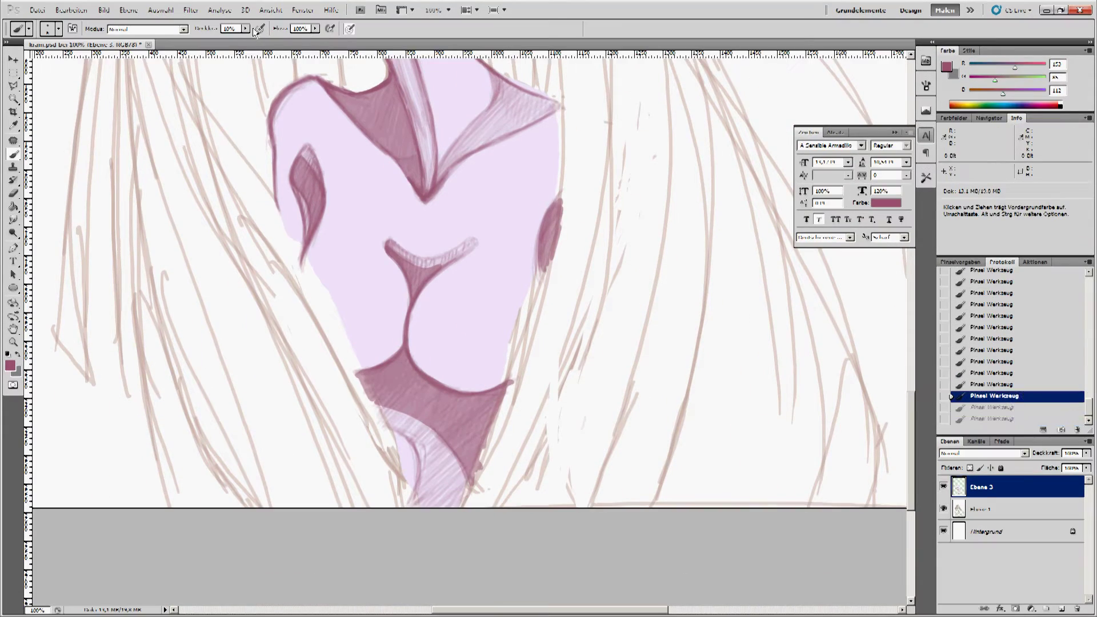
pyautogui.moveTo(384, 429); pyautogui.dragTo(435, 389)
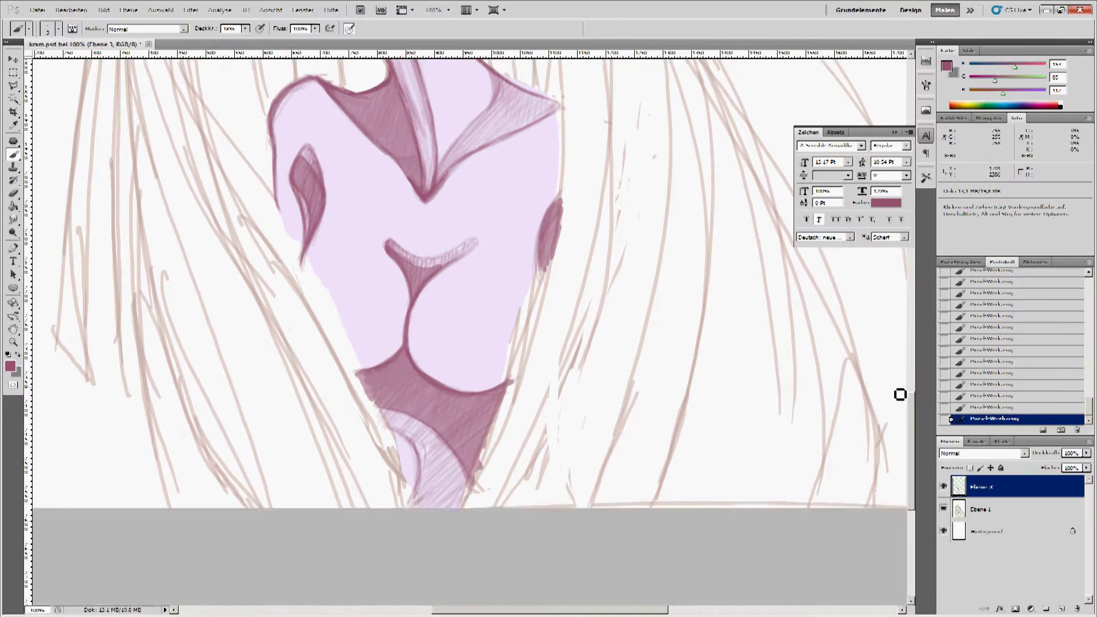
# Outline the almond shape of the right-hand eye over the sketch on the new layer Ebene 4.
pyautogui.press('z')
pyautogui.moveTo(900, 395); pyautogui.dragTo(483, 415)
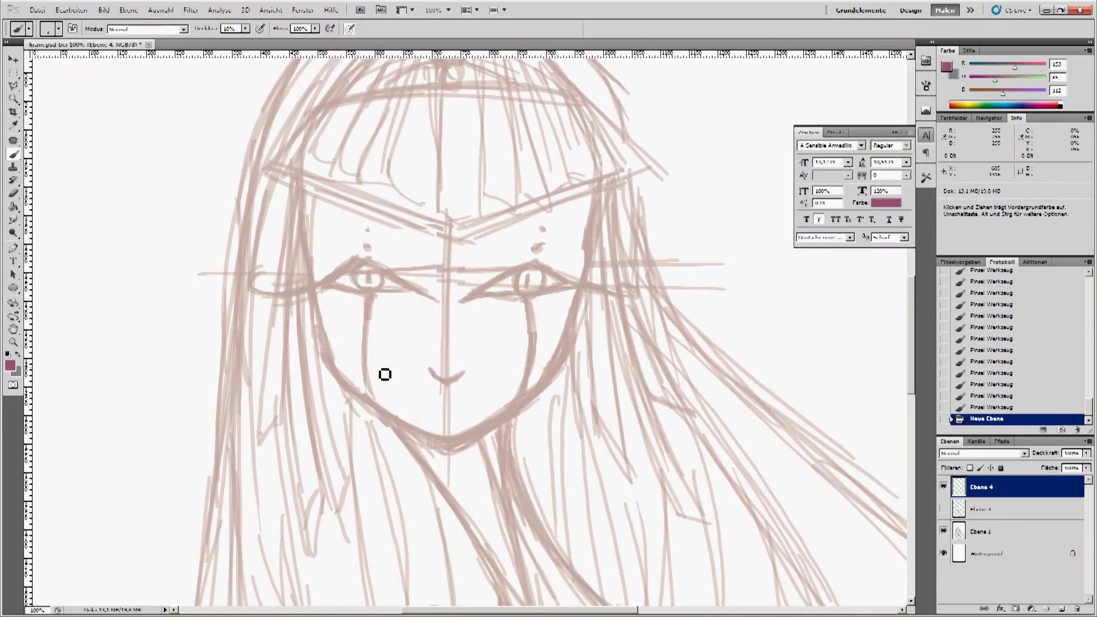
pyautogui.click(49, 28)
pyautogui.click(498, 297)
pyautogui.moveTo(466, 301)
pyautogui.mouseDown()
pyautogui.moveTo(543, 270)
pyautogui.moveTo(568, 284)
pyautogui.moveTo(469, 298)
pyautogui.mouseUp()
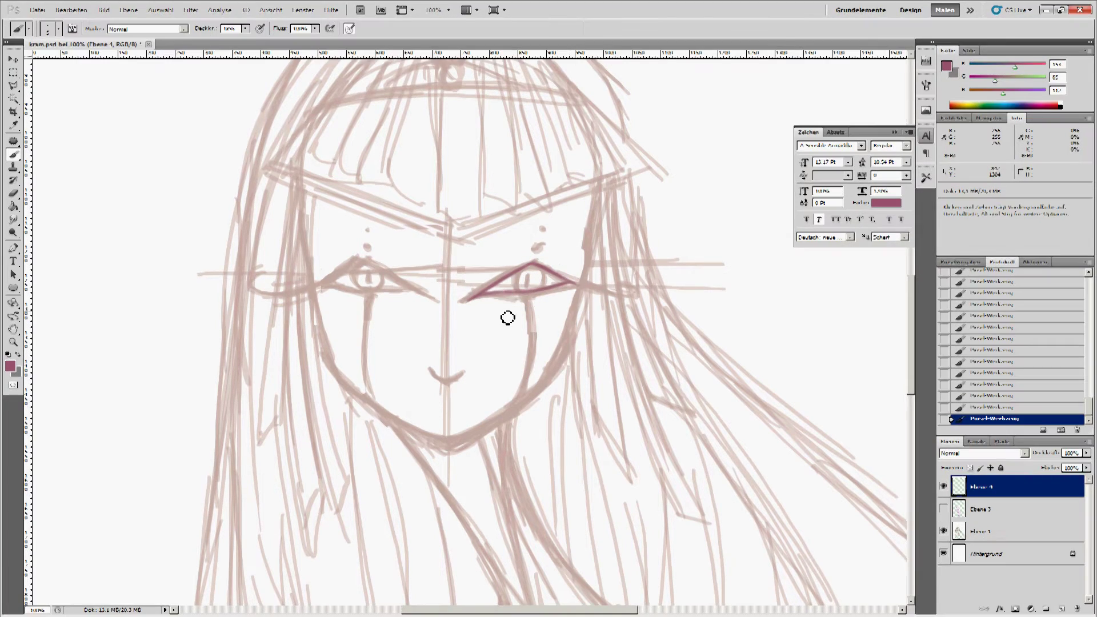
# Add two dots above the right-hand eye and extend its outer corner into a curled tip.
pyautogui.click(537, 249)
pyautogui.click(544, 230)
pyautogui.moveTo(585, 284); pyautogui.dragTo(634, 292)
pyautogui.click(532, 266)
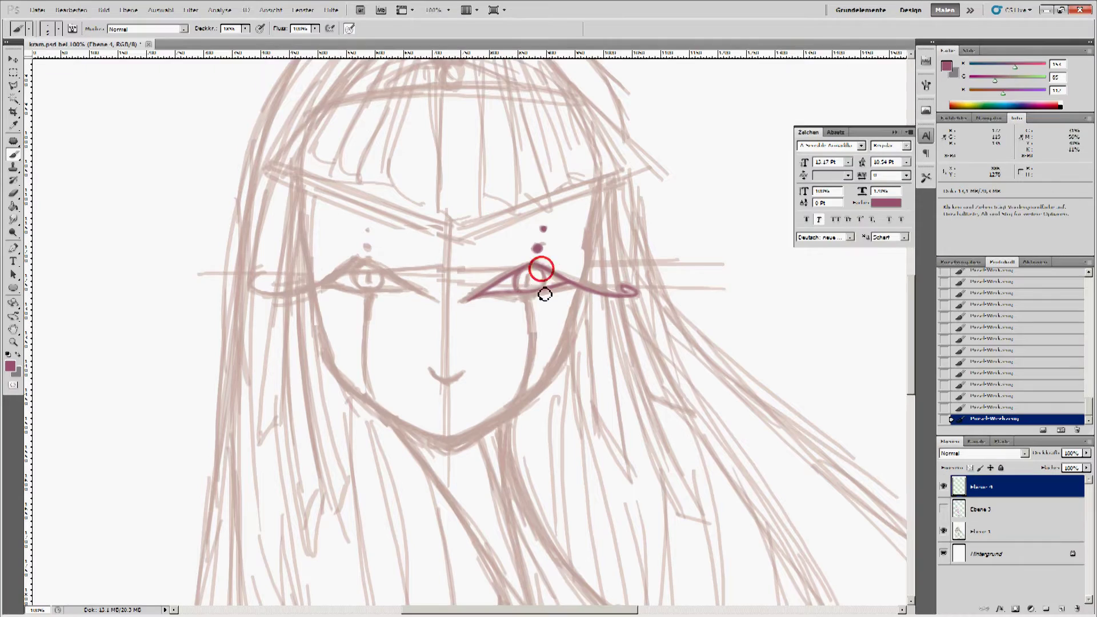
# Draw the right-hand eye's lower lid and tear line, and round off its inner corner.
pyautogui.moveTo(502, 296)
pyautogui.mouseDown()
pyautogui.moveTo(559, 291)
pyautogui.moveTo(535, 354)
pyautogui.mouseUp()
pyautogui.press('6')
pyautogui.click(471, 299)
pyautogui.moveTo(490, 287); pyautogui.dragTo(522, 275)
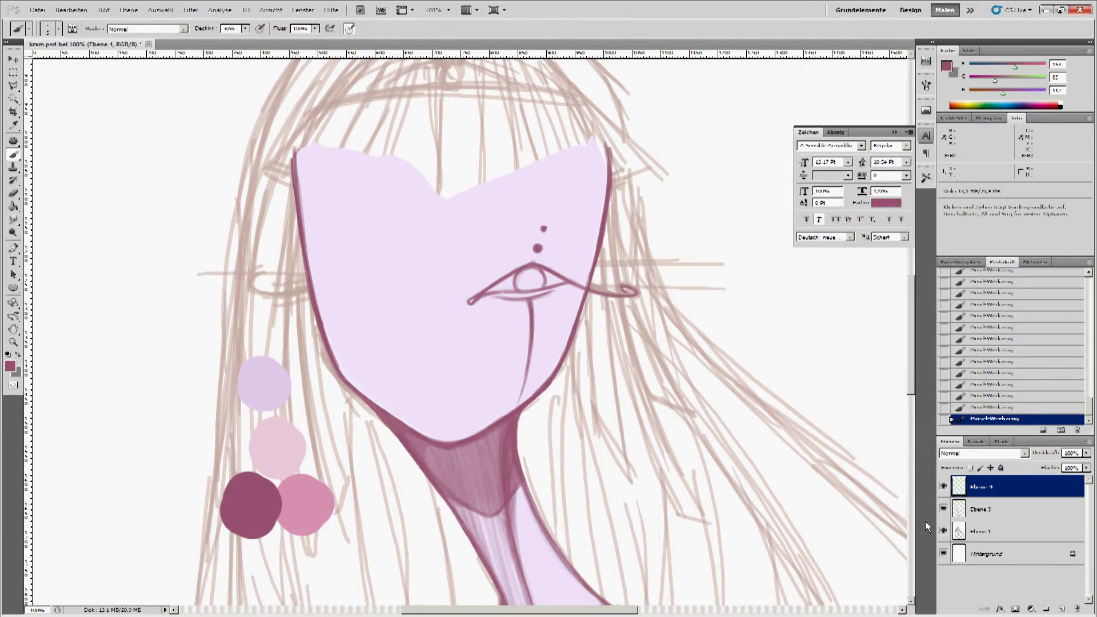
# Hide layer Ebene 3 and draw the left-hand eye's upper lid with two dots above it.
pyautogui.click(944, 510)
pyautogui.moveTo(359, 260)
pyautogui.mouseDown()
pyautogui.moveTo(433, 299)
pyautogui.moveTo(323, 286)
pyautogui.mouseUp()
pyautogui.click(360, 247)
pyautogui.click(357, 231)
# Extend the left-hand eye's outer corner into a curled tip and draw its lower lid.
pyautogui.click(311, 287)
pyautogui.click(258, 300)
pyautogui.moveTo(318, 284); pyautogui.dragTo(265, 299)
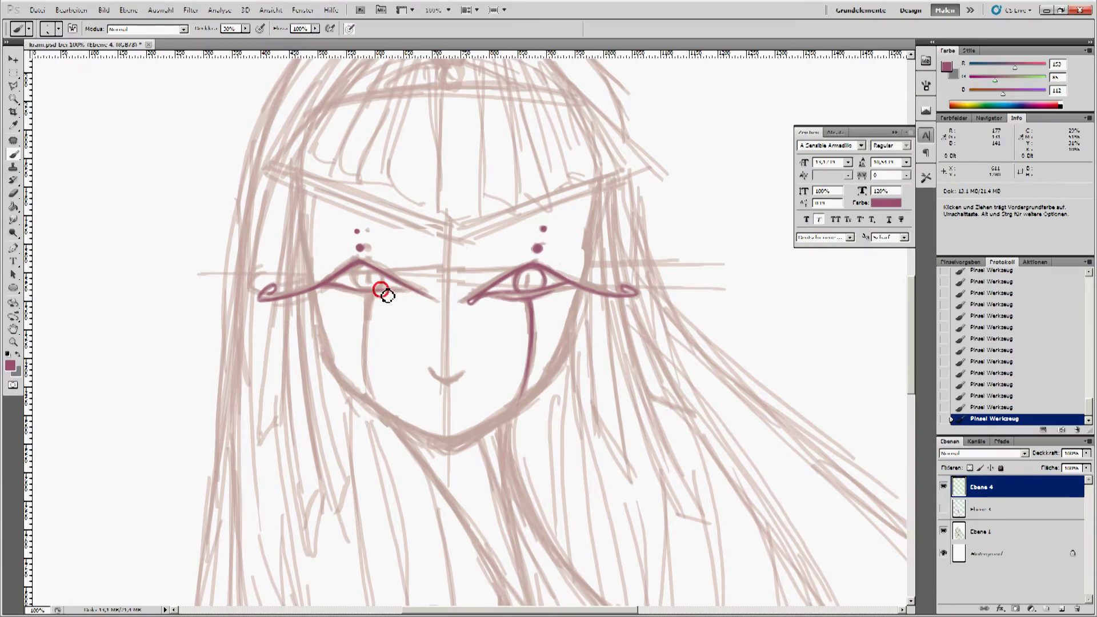
pyautogui.moveTo(414, 318)
pyautogui.mouseDown()
pyautogui.moveTo(422, 297)
pyautogui.moveTo(441, 299)
pyautogui.moveTo(345, 297)
pyautogui.moveTo(389, 296)
pyautogui.mouseUp()
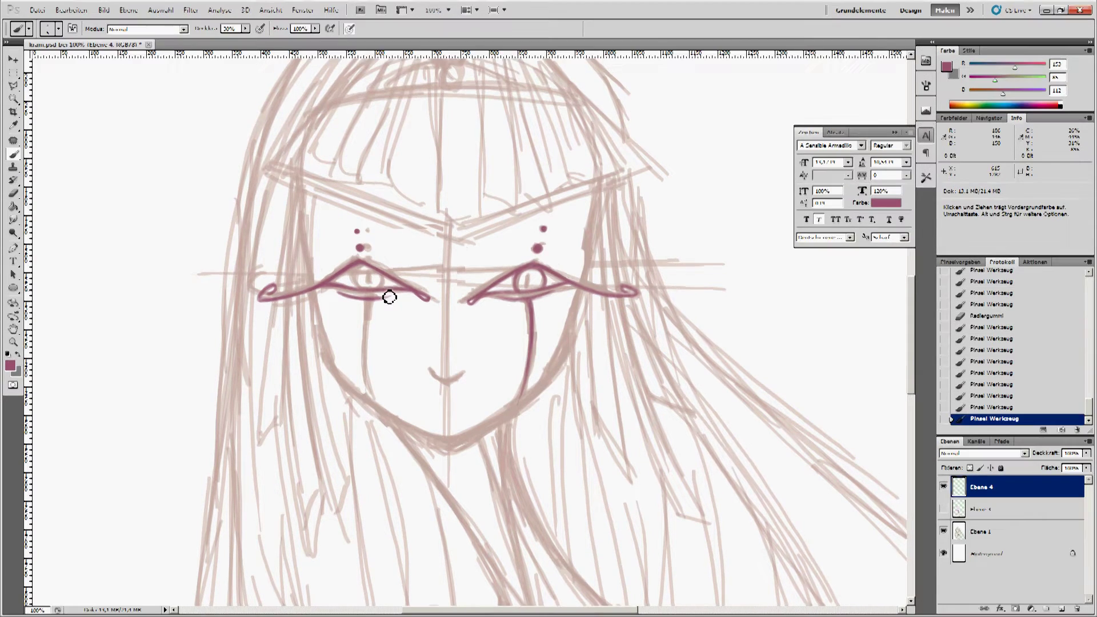
# Draw the tear line below the left-hand eye and shade both irises and eyeballs in mauve.
pyautogui.moveTo(363, 302); pyautogui.dragTo(381, 411)
pyautogui.hotkey('ctrl', 'z')
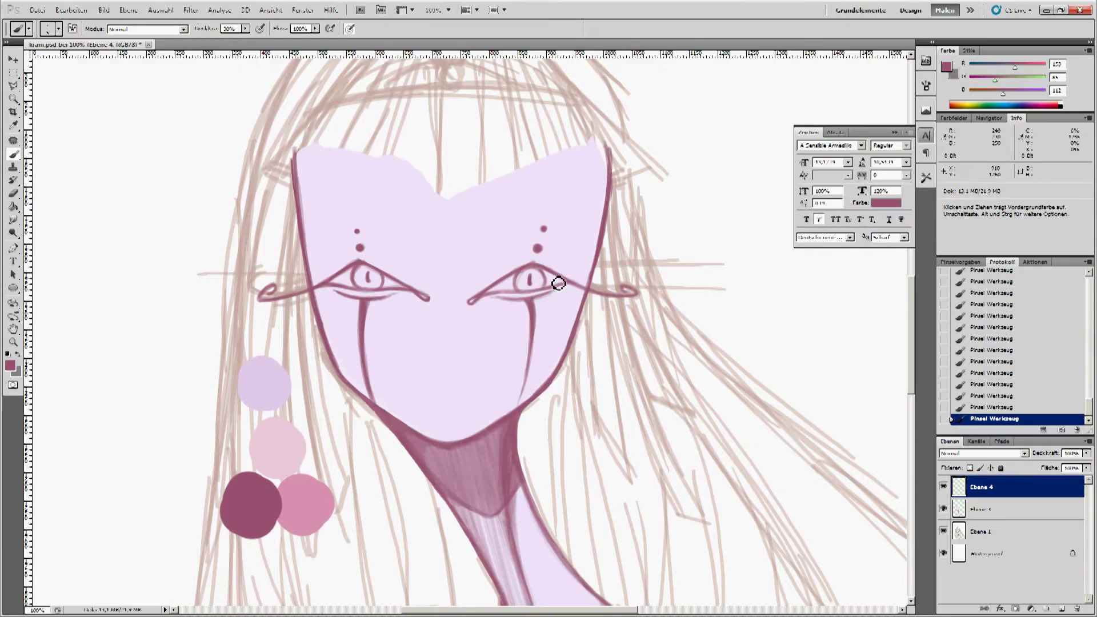
pyautogui.moveTo(359, 279); pyautogui.dragTo(368, 287)
pyautogui.moveTo(522, 279); pyautogui.dragTo(543, 277)
pyautogui.moveTo(365, 277); pyautogui.dragTo(400, 272)
pyautogui.moveTo(333, 284); pyautogui.dragTo(410, 292)
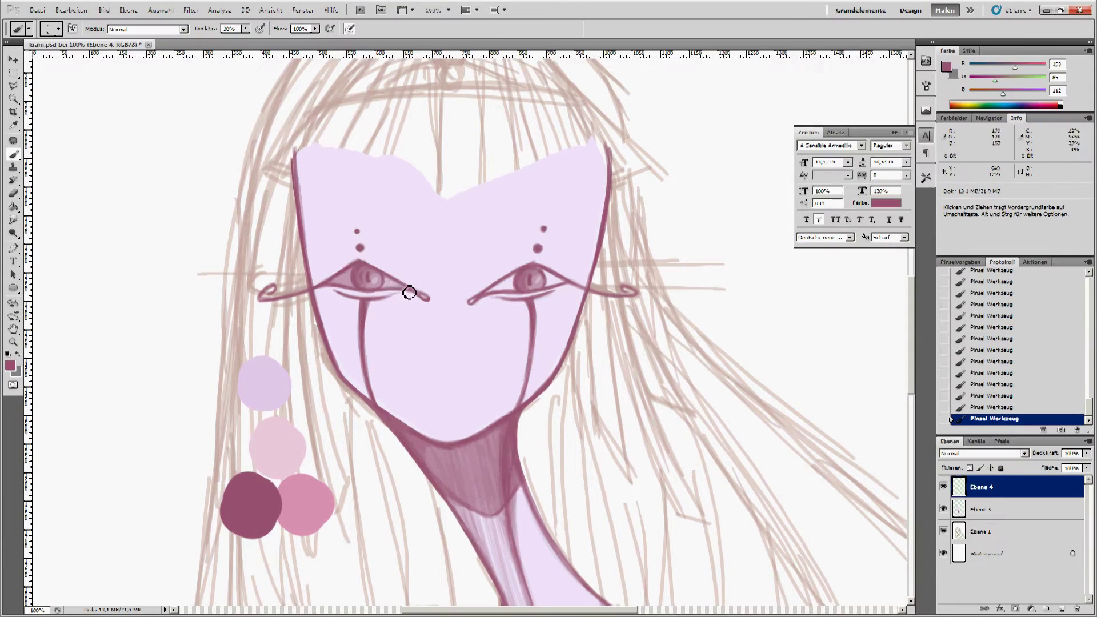
# Merge the eye layer down into the body layer and add a new empty layer above it.
pyautogui.click(13, 343)
pyautogui.keyDown('alt'); pyautogui.click(451, 269); pyautogui.keyUp('alt')
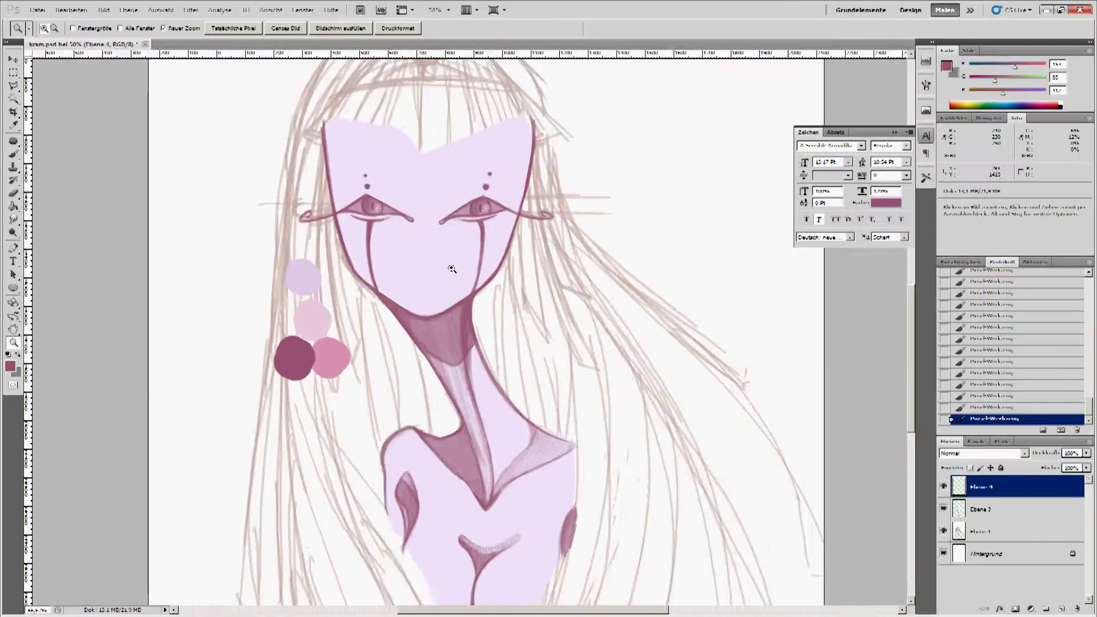
pyautogui.click(451, 269)
pyautogui.press('b')
pyautogui.hotkey('ctrl', 'e')
pyautogui.hotkey('ctrl', 'shift', 'alt', 'n')
# Hatch light mauve shadows below both eyes and above the right-hand eye's upper lid, rounding off the lower edges.
pyautogui.press('1')
pyautogui.moveTo(312, 240); pyautogui.dragTo(365, 242)
pyautogui.moveTo(469, 239); pyautogui.dragTo(514, 251)
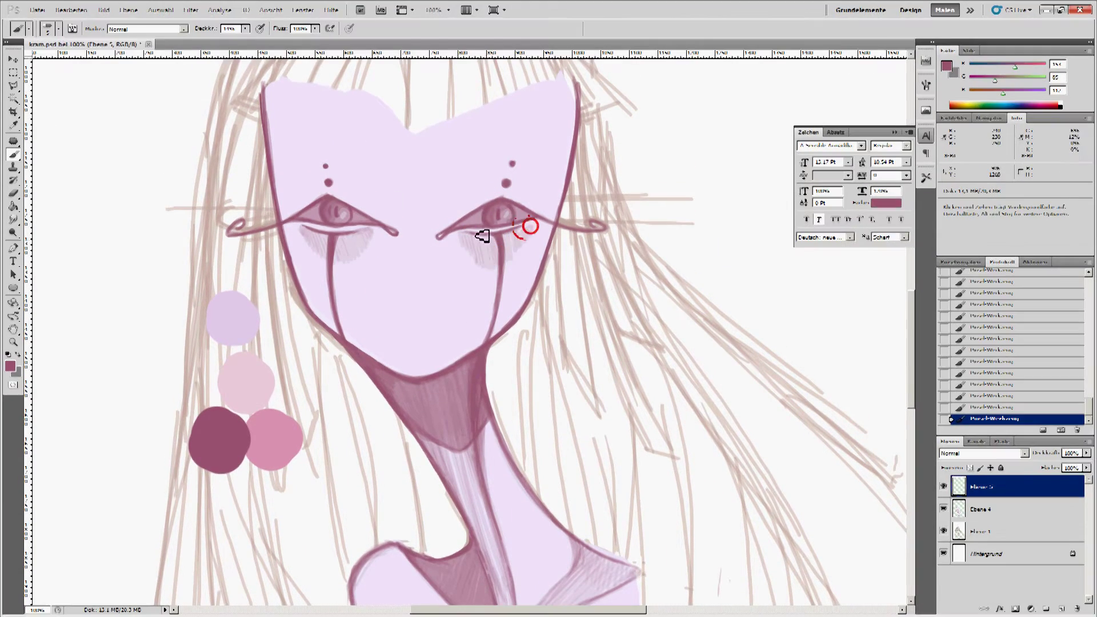
pyautogui.moveTo(449, 225); pyautogui.dragTo(514, 201)
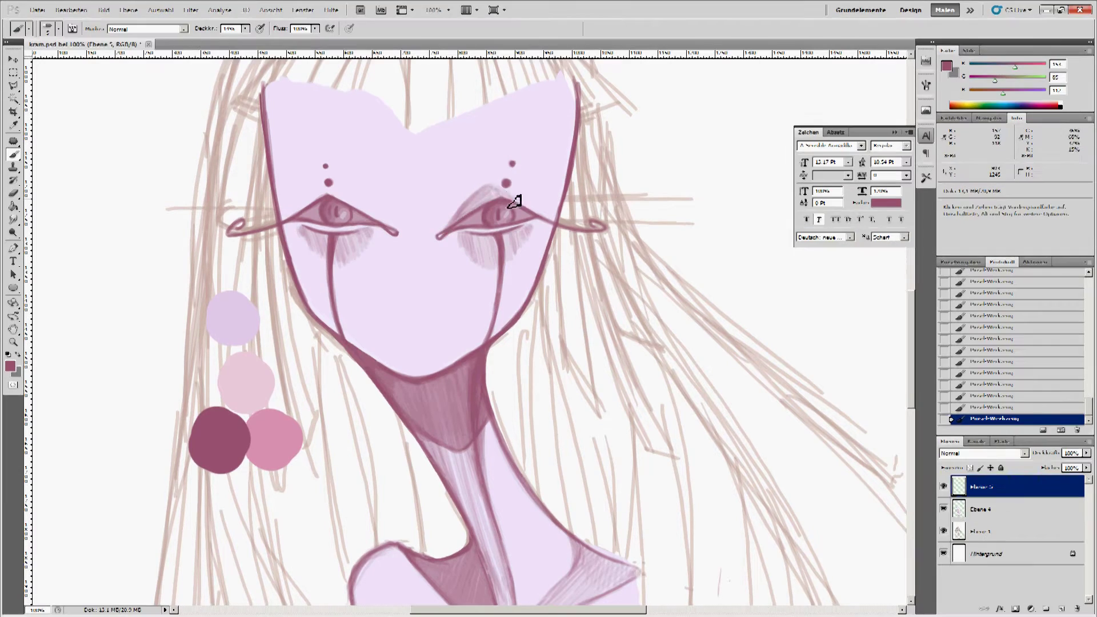
pyautogui.rightClick(86, 111)
pyautogui.click(338, 263)
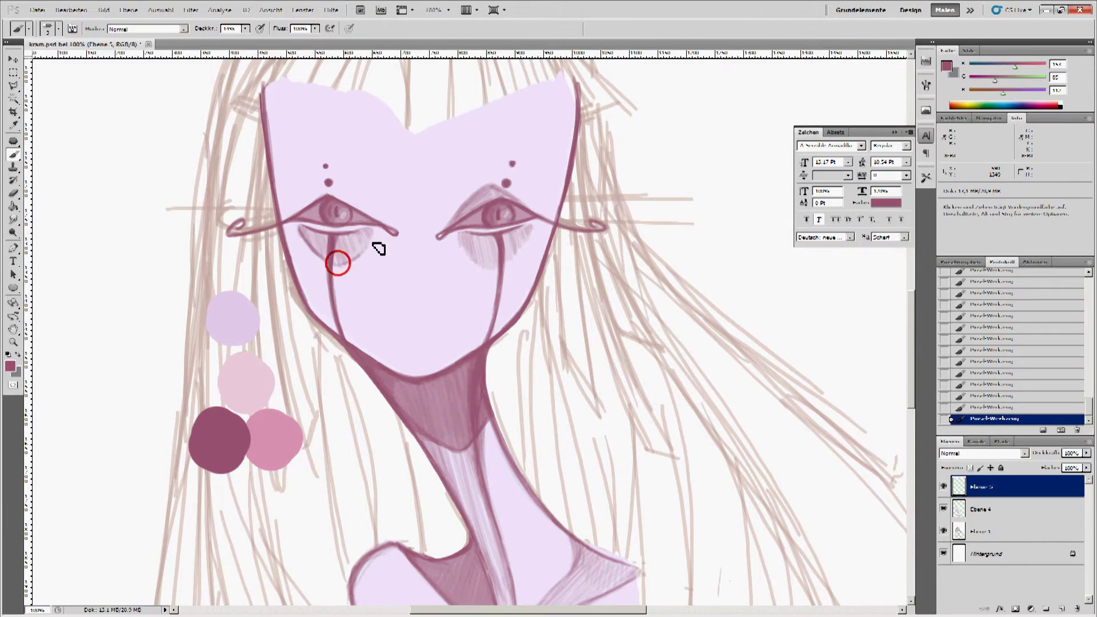
pyautogui.moveTo(487, 265); pyautogui.dragTo(512, 243)
# Increase the brush opacity and paint darker mauve crescents directly beneath both eyes, undoing faulty strokes.
pyautogui.moveTo(246, 29); pyautogui.dragTo(268, 50)
pyautogui.moveTo(303, 229)
pyautogui.mouseDown()
pyautogui.moveTo(337, 250)
pyautogui.moveTo(326, 240)
pyautogui.mouseUp()
pyautogui.hotkey('ctrl', 'z')
pyautogui.hotkey('ctrl', 'z')
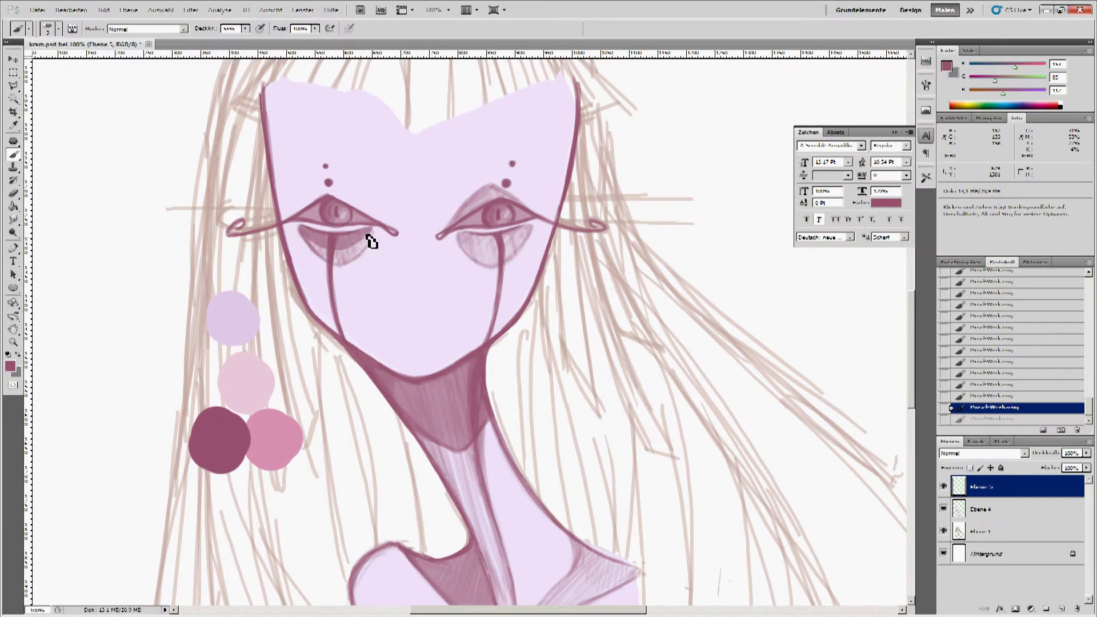
pyautogui.moveTo(514, 237)
pyautogui.mouseDown()
pyautogui.moveTo(480, 245)
pyautogui.moveTo(516, 238)
pyautogui.mouseUp()
pyautogui.hotkey('ctrl', 'z')
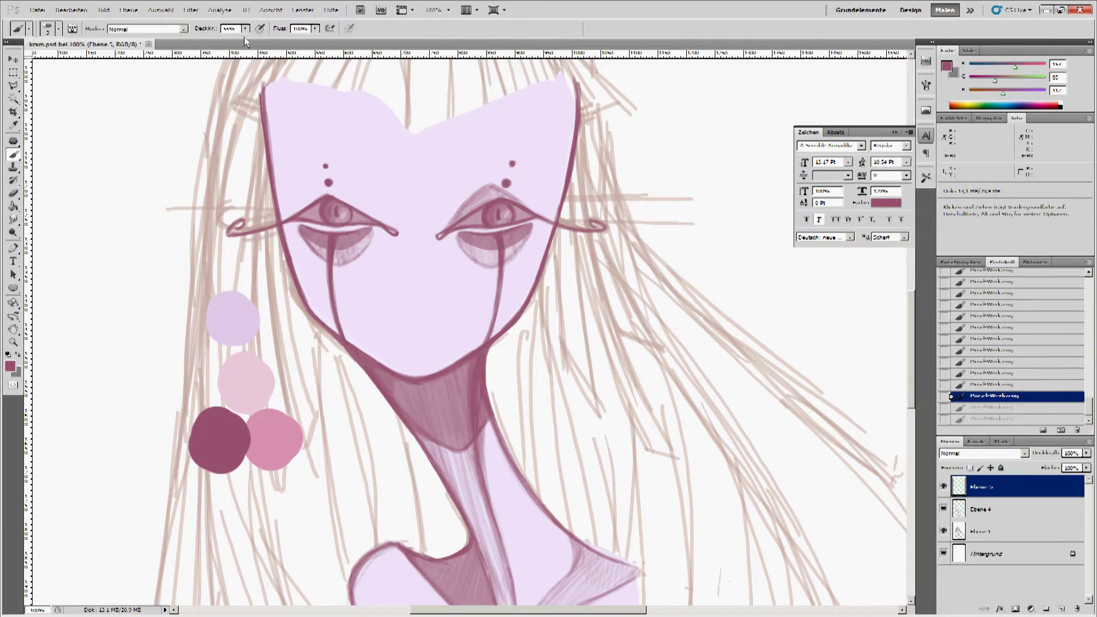
pyautogui.moveTo(318, 233); pyautogui.dragTo(373, 228)
pyautogui.moveTo(460, 233); pyautogui.dragTo(515, 250)
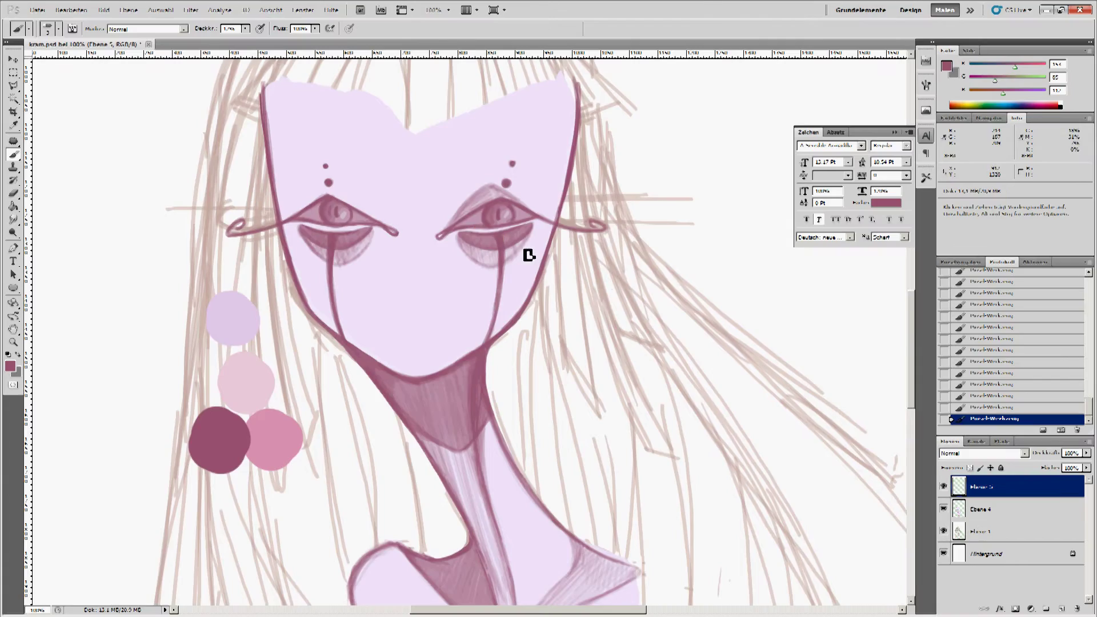
# Hide layer Ebene 4 to trace the sketch, draw the small curved nose and add a nostril mark.
pyautogui.hotkey('ctrl', '-')
pyautogui.press('e')
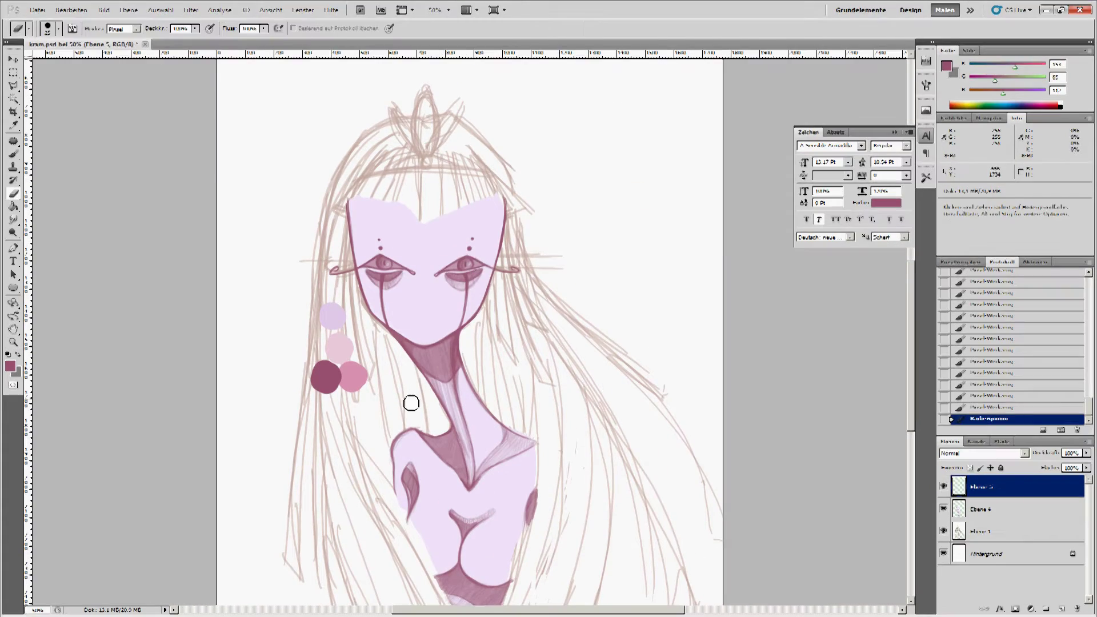
pyautogui.hotkey('ctrl', '+')
pyautogui.hotkey('ctrl', '+')
pyautogui.scroll(5, 911, 345)
pyautogui.click(943, 509)
pyautogui.press('b')
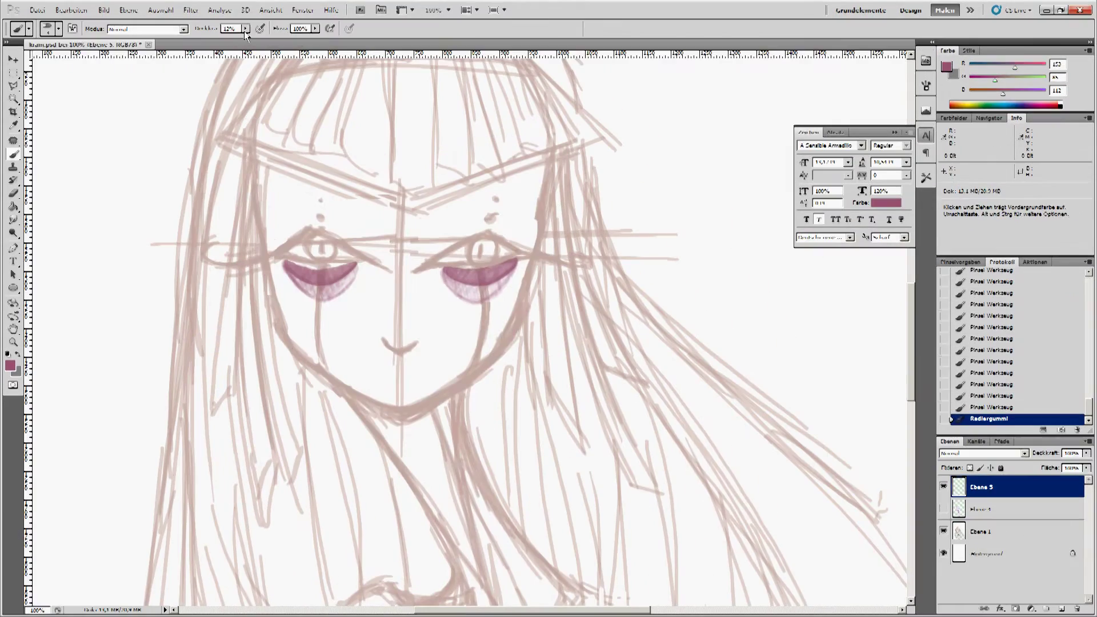
pyautogui.moveTo(382, 340); pyautogui.dragTo(419, 343)
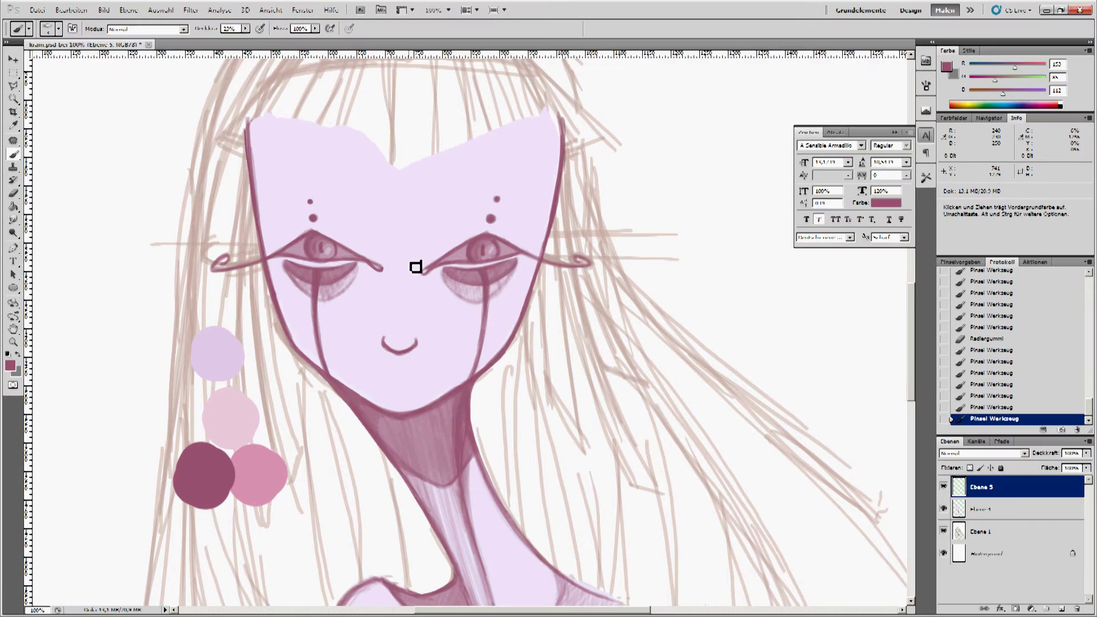
pyautogui.moveTo(384, 336); pyautogui.dragTo(395, 343)
pyautogui.hotkey('ctrl', 'alt', 'z')
pyautogui.hotkey('ctrl', 'alt', 'z')
pyautogui.hotkey('ctrl', 'alt', 'z')
# Draw a curved shadow edge across the forehead and fill the area above it with hatched and solid mauve.
pyautogui.moveTo(254, 170)
pyautogui.mouseDown()
pyautogui.moveTo(421, 228)
pyautogui.moveTo(561, 166)
pyautogui.mouseUp()
pyautogui.moveTo(245, 133)
pyautogui.mouseDown()
pyautogui.moveTo(295, 189)
pyautogui.moveTo(343, 176)
pyautogui.moveTo(431, 205)
pyautogui.moveTo(497, 175)
pyautogui.moveTo(559, 120)
pyautogui.mouseUp()
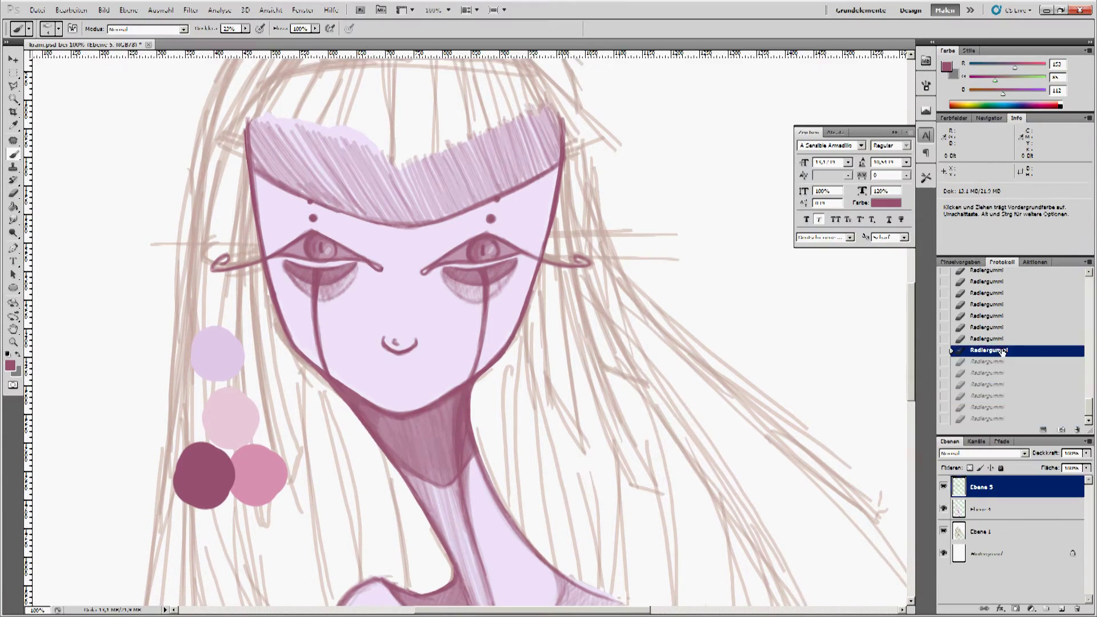
pyautogui.click(57, 28)
pyautogui.doubleClick(114, 149)
pyautogui.moveTo(257, 131)
pyautogui.mouseDown()
pyautogui.moveTo(354, 160)
pyautogui.moveTo(531, 106)
pyautogui.mouseUp()
# Outline curved brow arches above both eyes and hatch the temple areas outside them in light mauve.
pyautogui.click(58, 29)
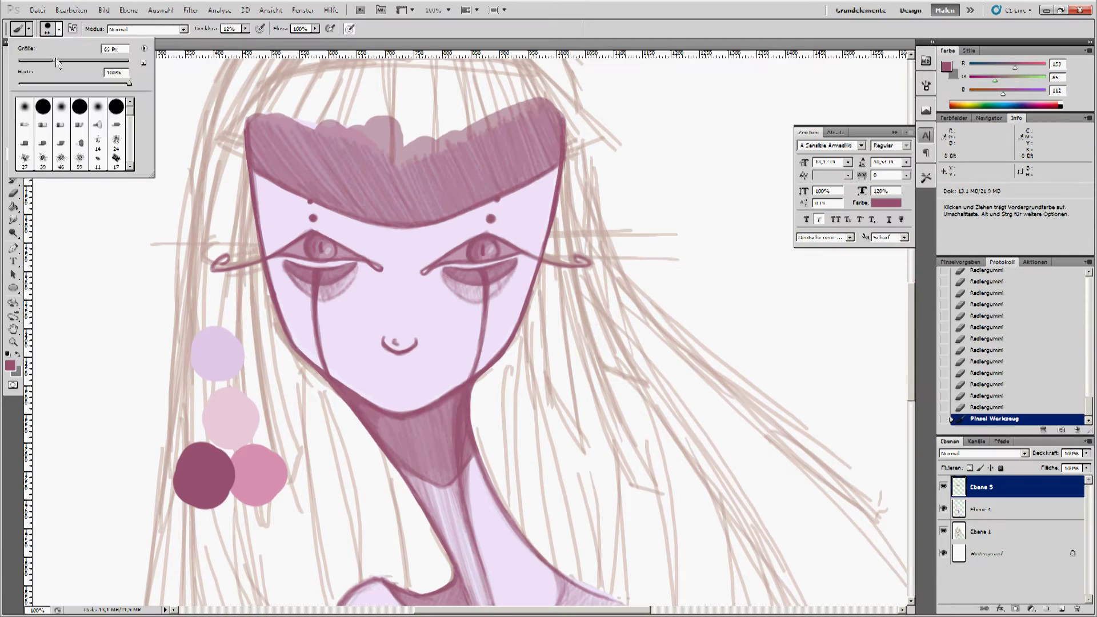
pyautogui.moveTo(517, 201); pyautogui.dragTo(540, 240)
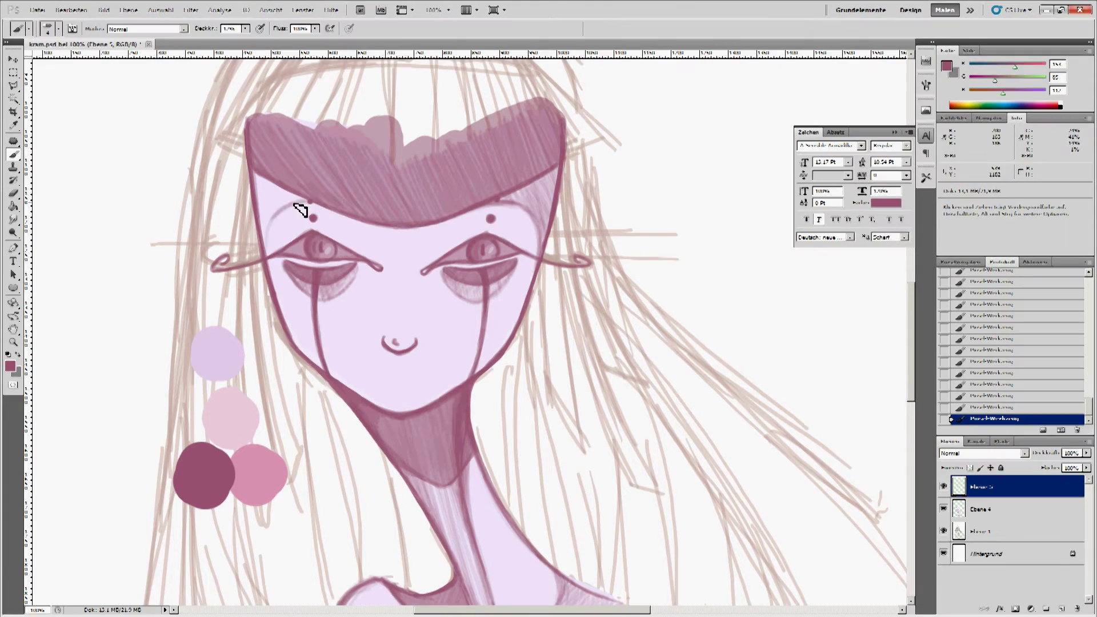
pyautogui.moveTo(295, 214)
pyautogui.mouseDown()
pyautogui.moveTo(291, 178)
pyautogui.moveTo(397, 243)
pyautogui.mouseUp()
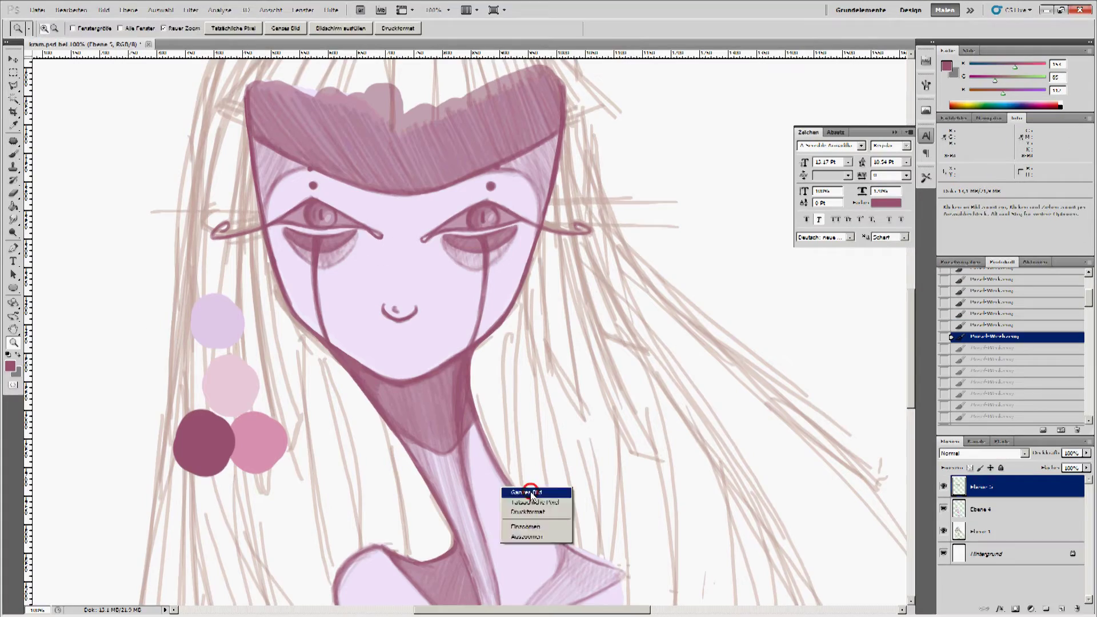
# Move the four mauve and pink colour swatches from beside the face to the empty area above right of the figure.
pyautogui.hotkey('ctrl', '0')
pyautogui.click(944, 487)
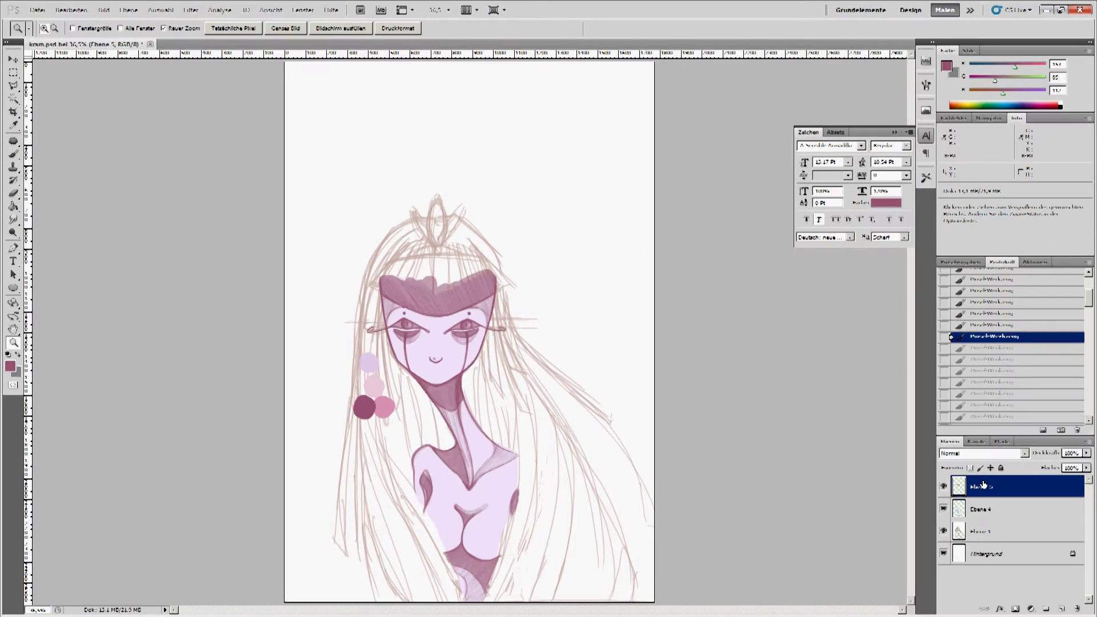
pyautogui.hotkey('ctrl', 't')
pyautogui.moveTo(371, 394); pyautogui.dragTo(591, 174)
pyautogui.press('Return')
pyautogui.hotkey('ctrl', 'd')
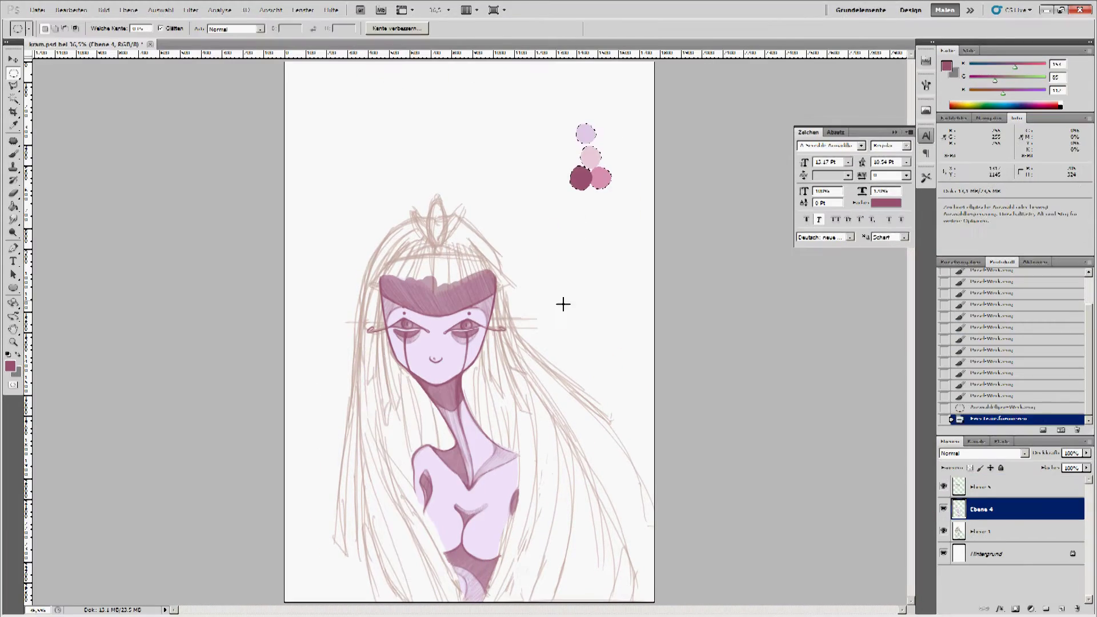
# Hide layer Ebene 5 and paint medium and light violet-blue hair swatches beside the figure on layer Ebene 4.
pyautogui.click(943, 487)
pyautogui.click(1006, 509)
pyautogui.press('i')
pyautogui.click(10, 366)
pyautogui.click(565, 382)
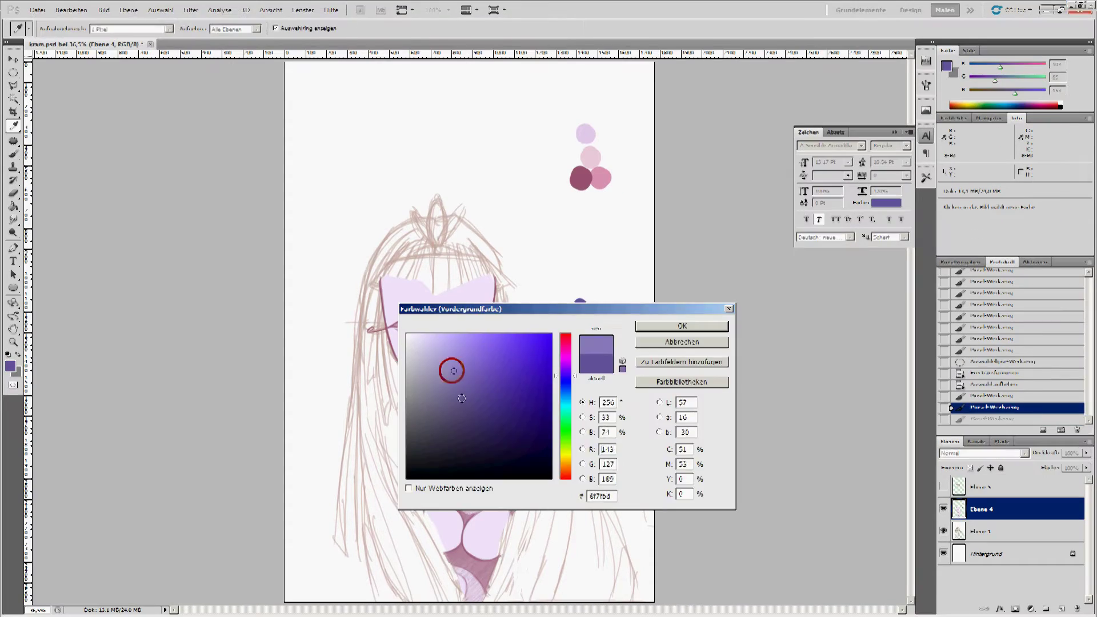
pyautogui.click(450, 349)
pyautogui.click(682, 326)
pyautogui.click(561, 306)
# Add a dark indigo swatch to the violet group and cut the violet swatches onto a new layer.
pyautogui.click(10, 366)
pyautogui.click(491, 422)
pyautogui.click(682, 325)
pyautogui.click(592, 321)
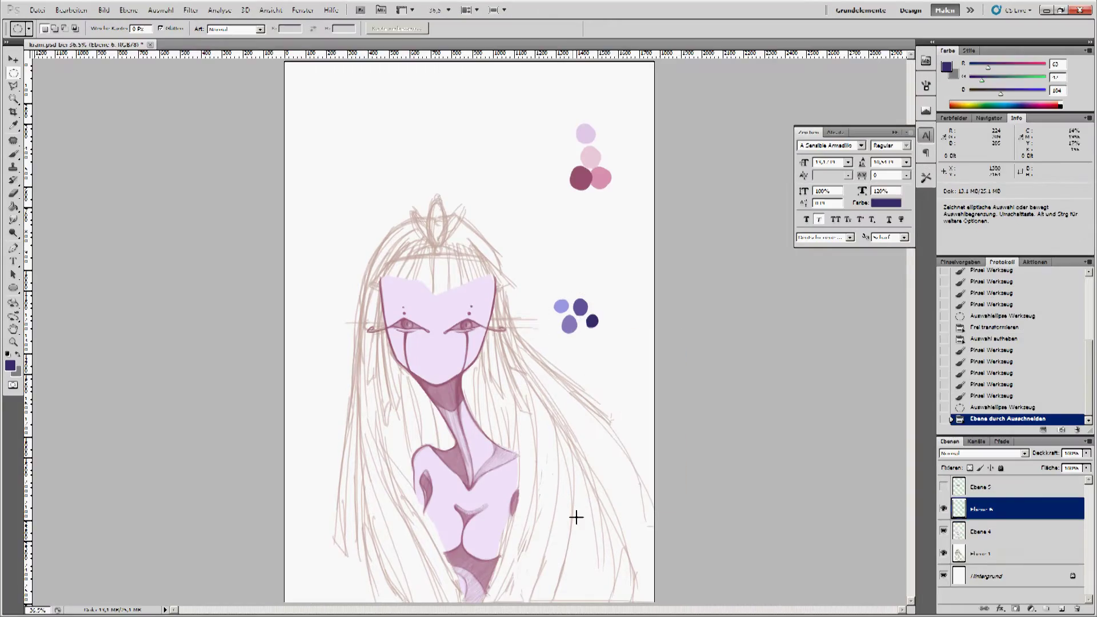
# Hide layer Ebene 4 and outline the central fringe strands in dark indigo with the brush at 35% opacity.
pyautogui.click(944, 532)
pyautogui.press('z')
pyautogui.click(480, 303)
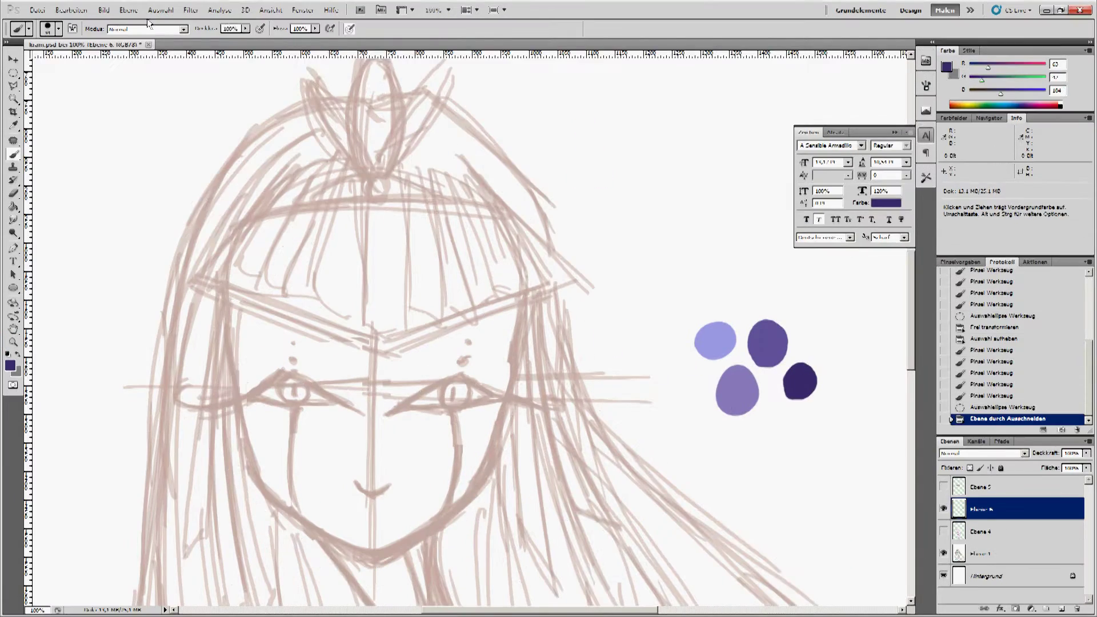
pyautogui.press('3')
pyautogui.press('5')
pyautogui.moveTo(368, 179)
pyautogui.mouseDown()
pyautogui.moveTo(377, 326)
pyautogui.moveTo(375, 268)
pyautogui.mouseUp()
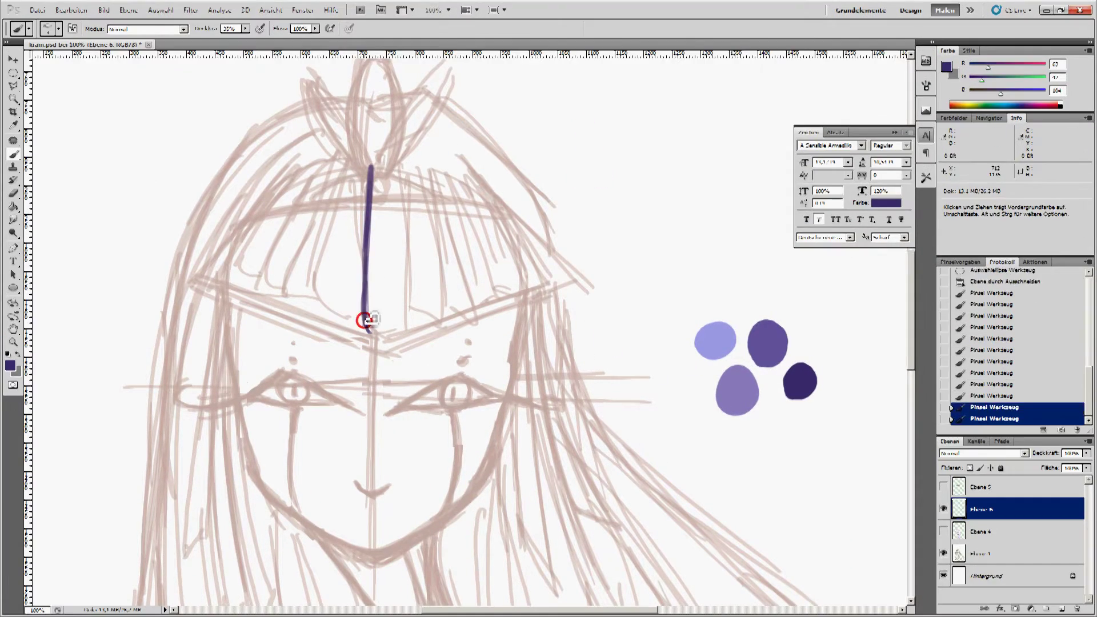
pyautogui.click(944, 531)
pyautogui.press('z')
pyautogui.hotkey('ctrl', '0')
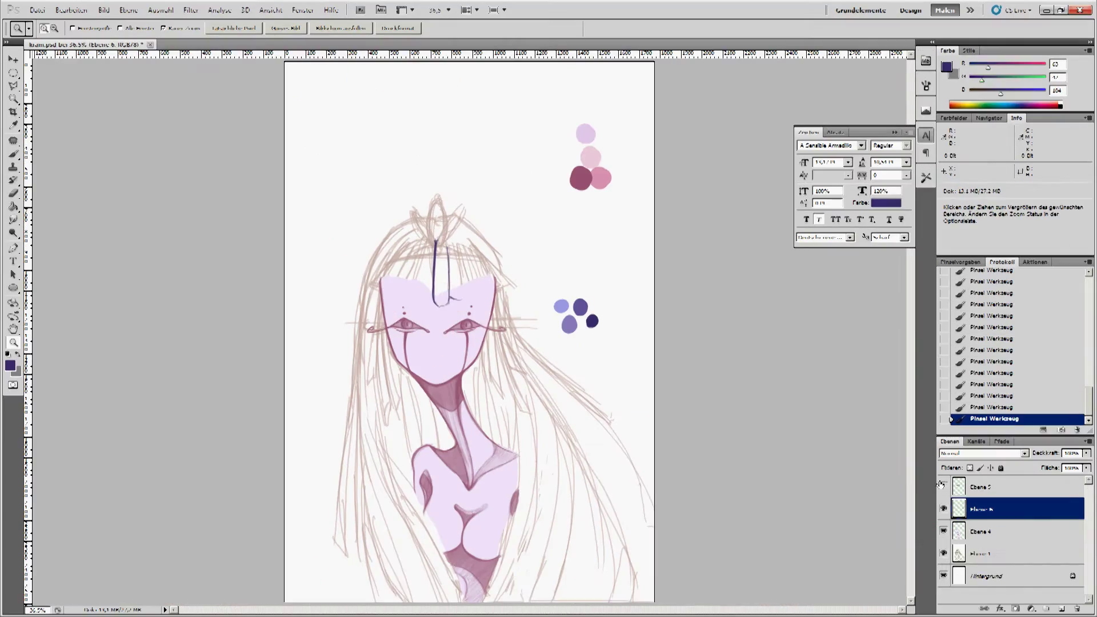
pyautogui.hotkey('ctrl', 'alt', '0')
pyautogui.click(14, 156)
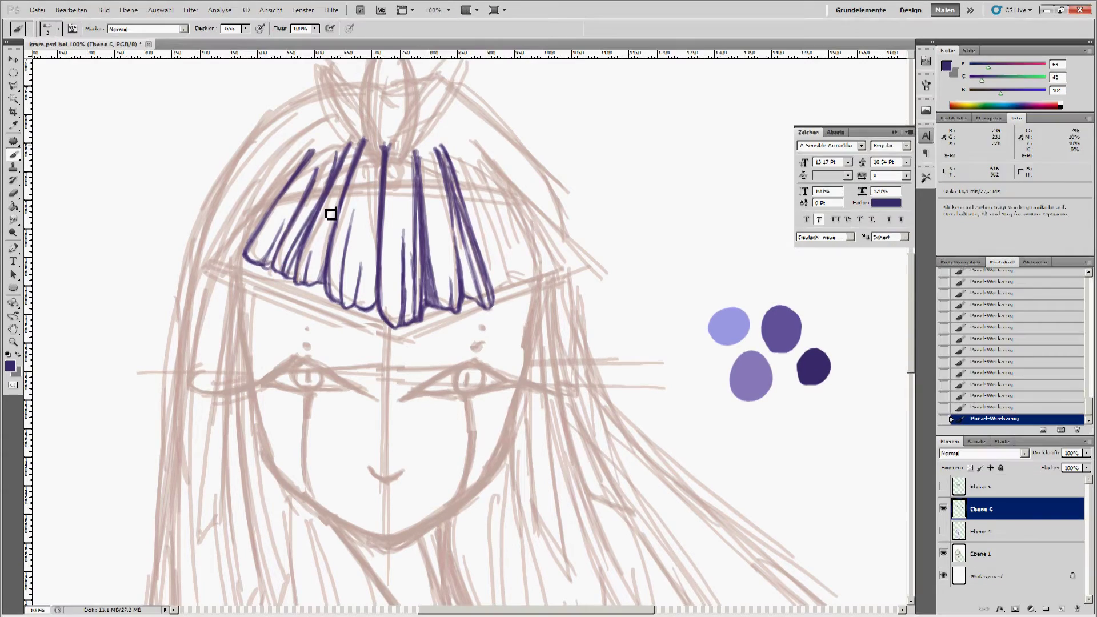
# Outline the outer fringe strands on both sides and a short hair lock beside the left-hand side of the face.
pyautogui.moveTo(318, 140); pyautogui.dragTo(205, 265)
pyautogui.moveTo(259, 287)
pyautogui.mouseDown()
pyautogui.moveTo(246, 246)
pyautogui.moveTo(334, 106)
pyautogui.moveTo(197, 543)
pyautogui.mouseUp()
pyautogui.moveTo(245, 279)
pyautogui.mouseDown()
pyautogui.moveTo(232, 306)
pyautogui.moveTo(216, 522)
pyautogui.mouseUp()
pyautogui.moveTo(223, 468); pyautogui.dragTo(197, 543)
pyautogui.moveTo(229, 338); pyautogui.dragTo(206, 531)
pyautogui.moveTo(466, 157)
pyautogui.mouseDown()
pyautogui.moveTo(509, 309)
pyautogui.moveTo(515, 287)
pyautogui.moveTo(495, 300)
pyautogui.moveTo(531, 233)
pyautogui.moveTo(503, 204)
pyautogui.moveTo(544, 275)
pyautogui.mouseUp()
pyautogui.click(944, 532)
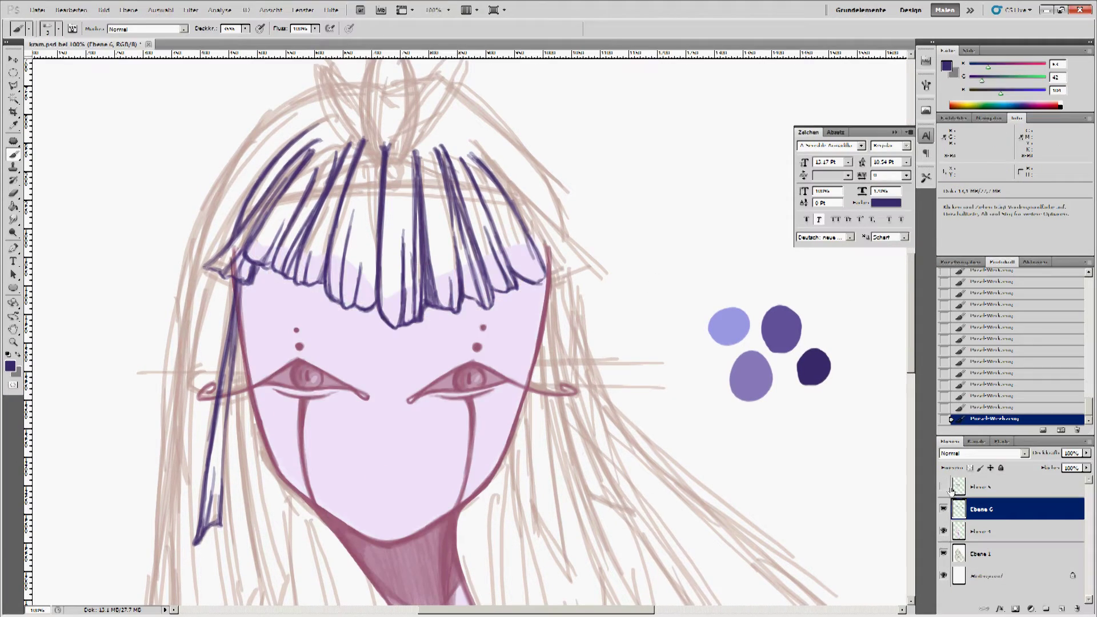
pyautogui.click(943, 487)
pyautogui.click(943, 487)
pyautogui.click(944, 532)
# Extend the left-hand side lock with longer strands ending in jagged tips below the jaw.
pyautogui.scroll(-3, 457, 331)
pyautogui.moveTo(234, 191)
pyautogui.mouseDown()
pyautogui.moveTo(257, 514)
pyautogui.moveTo(260, 503)
pyautogui.mouseUp()
pyautogui.moveTo(237, 269)
pyautogui.mouseDown()
pyautogui.moveTo(253, 543)
pyautogui.moveTo(238, 255)
pyautogui.moveTo(225, 495)
pyautogui.moveTo(288, 549)
pyautogui.moveTo(265, 421)
pyautogui.mouseUp()
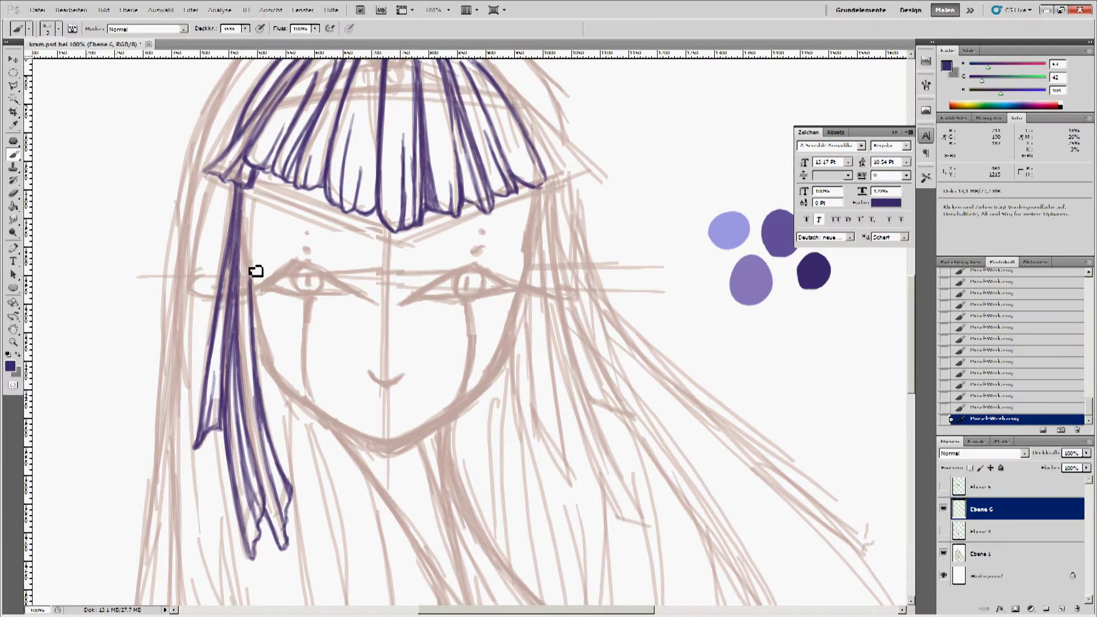
# Show layer Ebene 4 above the hair layer, reduce its opacity and erase the face colour overlapping the fringe.
pyautogui.click(944, 531)
pyautogui.click(1086, 452)
pyautogui.moveTo(1084, 464)
pyautogui.mouseDown()
pyautogui.moveTo(1053, 465)
pyautogui.moveTo(1072, 465)
pyautogui.mouseUp()
pyautogui.hotkey('ctrl', '+')
pyautogui.press('e')
pyautogui.moveTo(251, 138)
pyautogui.mouseDown()
pyautogui.moveTo(260, 220)
pyautogui.moveTo(300, 234)
pyautogui.mouseUp()
pyautogui.moveTo(566, 611); pyautogui.dragTo(487, 610)
pyautogui.moveTo(137, 129)
pyautogui.mouseDown()
pyautogui.moveTo(145, 170)
pyautogui.moveTo(163, 181)
pyautogui.moveTo(166, 162)
pyautogui.moveTo(198, 149)
pyautogui.moveTo(239, 167)
pyautogui.moveTo(285, 128)
pyautogui.moveTo(296, 182)
pyautogui.moveTo(311, 169)
pyautogui.moveTo(365, 229)
pyautogui.moveTo(404, 150)
pyautogui.moveTo(462, 268)
pyautogui.moveTo(469, 204)
pyautogui.moveTo(510, 229)
pyautogui.moveTo(635, 226)
pyautogui.moveTo(683, 258)
pyautogui.moveTo(730, 242)
pyautogui.moveTo(737, 171)
pyautogui.mouseUp()
pyautogui.scroll(2, 648, 240)
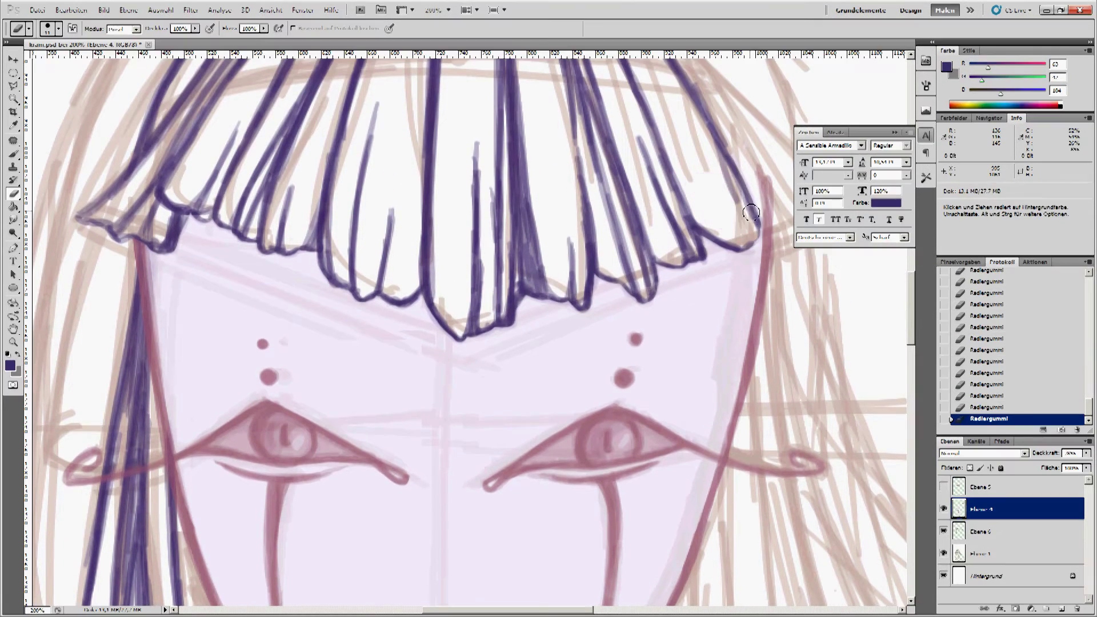
# Complete the outermost fringe strands on the right-hand side of the head on layer Ebene 6.
pyautogui.press('z')
pyautogui.keyDown('alt'); pyautogui.click(478, 479); pyautogui.keyUp('alt')
pyautogui.keyDown('alt'); pyautogui.click(477, 479); pyautogui.keyUp('alt')
pyautogui.press('b')
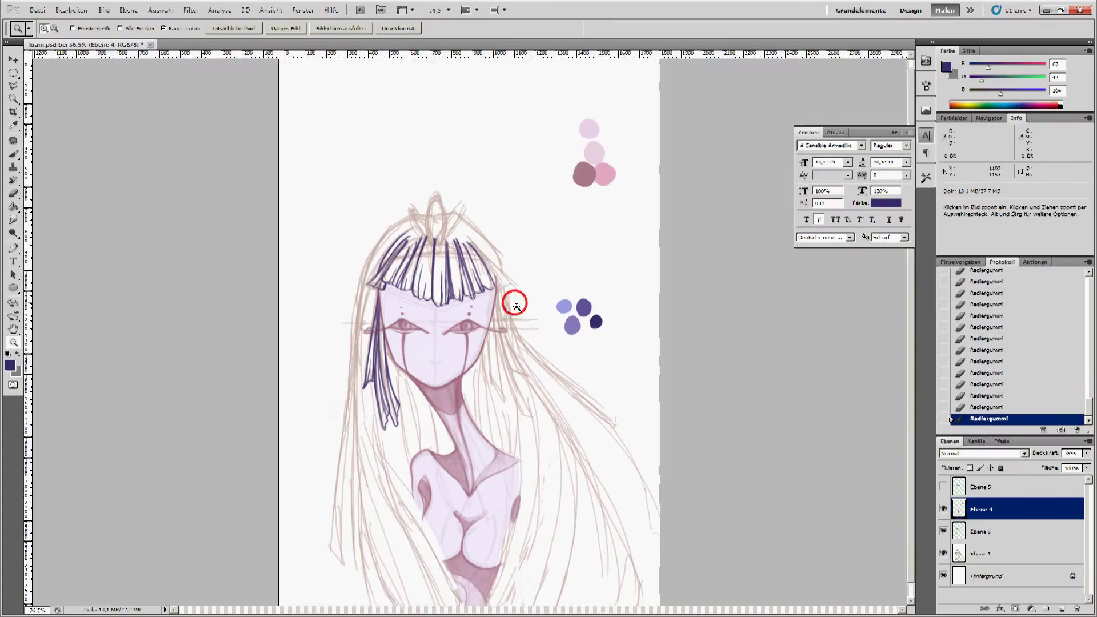
pyautogui.hotkey('ctrl', '+')
pyautogui.moveTo(177, 252); pyautogui.dragTo(194, 260)
pyautogui.click(990, 532)
pyautogui.moveTo(453, 154)
pyautogui.mouseDown()
pyautogui.moveTo(495, 217)
pyautogui.moveTo(477, 182)
pyautogui.moveTo(527, 270)
pyautogui.mouseUp()
pyautogui.moveTo(477, 203); pyautogui.dragTo(538, 273)
pyautogui.moveTo(463, 160); pyautogui.dragTo(540, 274)
pyautogui.moveTo(415, 108); pyautogui.dragTo(492, 197)
pyautogui.moveTo(457, 140); pyautogui.dragTo(515, 246)
# Draw the right-hand side lock beside the face with several long strands and jagged tips, erasing stray marks.
pyautogui.moveTo(510, 272); pyautogui.dragTo(511, 343)
pyautogui.scroll(-3, 529, 287)
pyautogui.moveTo(511, 246); pyautogui.dragTo(601, 505)
pyautogui.moveTo(534, 360); pyautogui.dragTo(603, 509)
pyautogui.moveTo(506, 177); pyautogui.dragTo(526, 371)
pyautogui.moveTo(509, 208)
pyautogui.mouseDown()
pyautogui.moveTo(524, 403)
pyautogui.moveTo(522, 482)
pyautogui.mouseUp()
pyautogui.moveTo(500, 252); pyautogui.dragTo(514, 364)
pyautogui.moveTo(502, 284)
pyautogui.mouseDown()
pyautogui.moveTo(517, 480)
pyautogui.moveTo(578, 498)
pyautogui.mouseUp()
pyautogui.moveTo(514, 178)
pyautogui.mouseDown()
pyautogui.moveTo(571, 380)
pyautogui.moveTo(549, 377)
pyautogui.mouseUp()
pyautogui.press('e')
pyautogui.moveTo(554, 277); pyautogui.dragTo(557, 280)
# Show layer Ebene 5 and erase its forehead shadow where it overlaps the fringe.
pyautogui.click(993, 510)
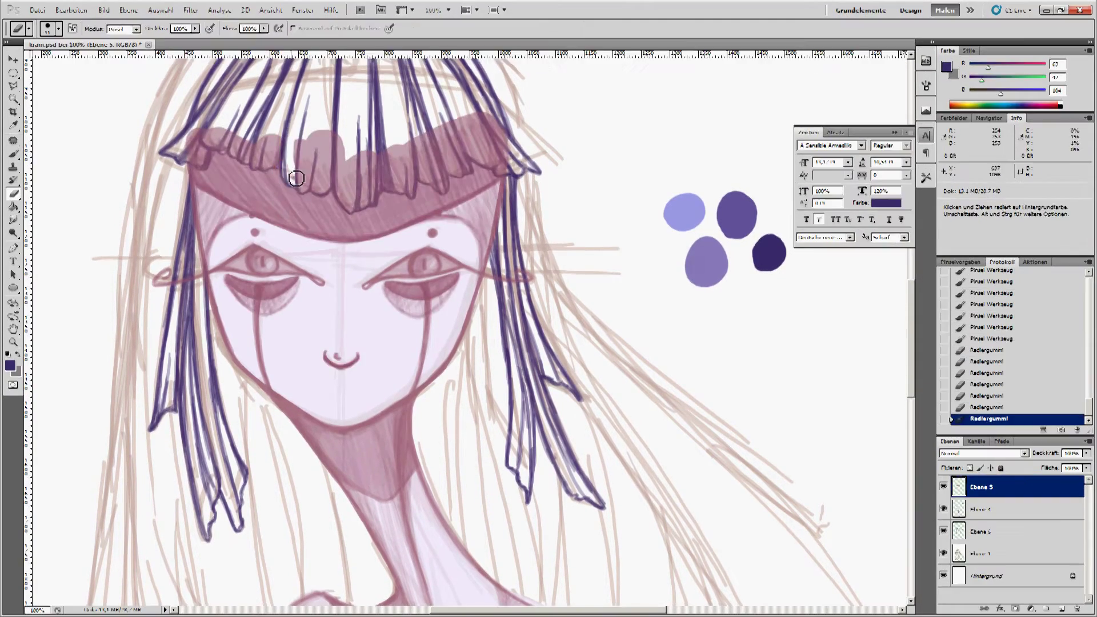
pyautogui.hotkey('ctrl', '+')
pyautogui.hotkey('ctrl', '+')
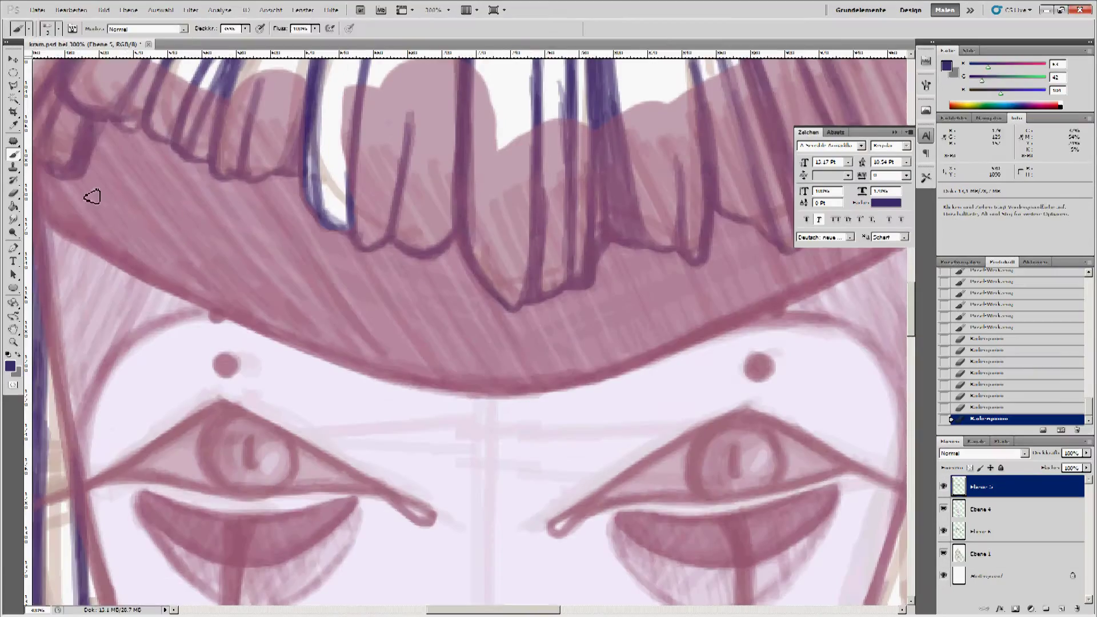
pyautogui.moveTo(160, 325)
pyautogui.mouseDown()
pyautogui.moveTo(212, 308)
pyautogui.moveTo(404, 318)
pyautogui.mouseUp()
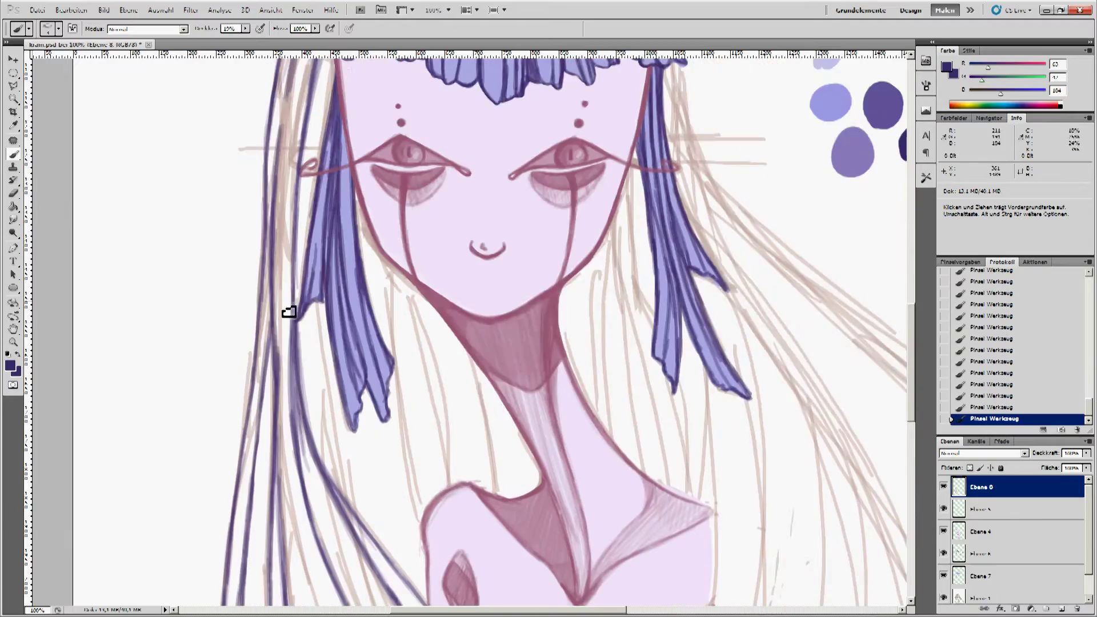
# Draw the long indigo hair strand running down the right-hand side of the torso on the new top hair layer.
pyautogui.scroll(-10, 289, 311)
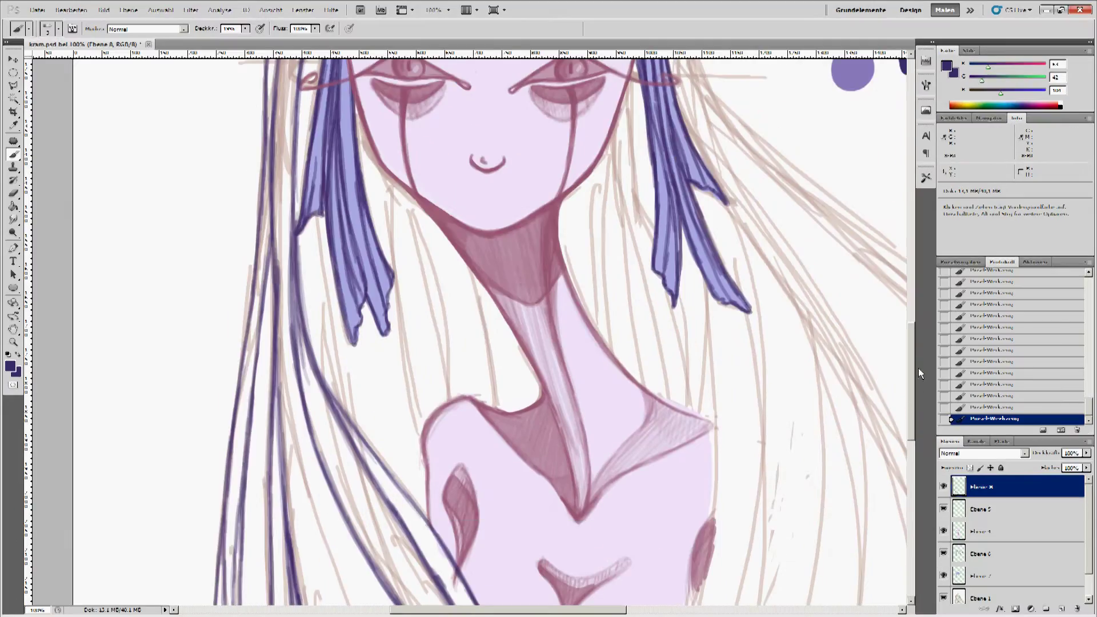
pyautogui.moveTo(668, 395); pyautogui.dragTo(612, 532)
pyautogui.moveTo(708, 109); pyautogui.dragTo(694, 298)
pyautogui.moveTo(712, 195); pyautogui.dragTo(666, 406)
pyautogui.moveTo(710, 276)
pyautogui.mouseDown()
pyautogui.moveTo(666, 406)
pyautogui.moveTo(664, 394)
pyautogui.mouseUp()
pyautogui.scroll(5, 889, 258)
pyautogui.moveTo(699, 196); pyautogui.dragTo(717, 354)
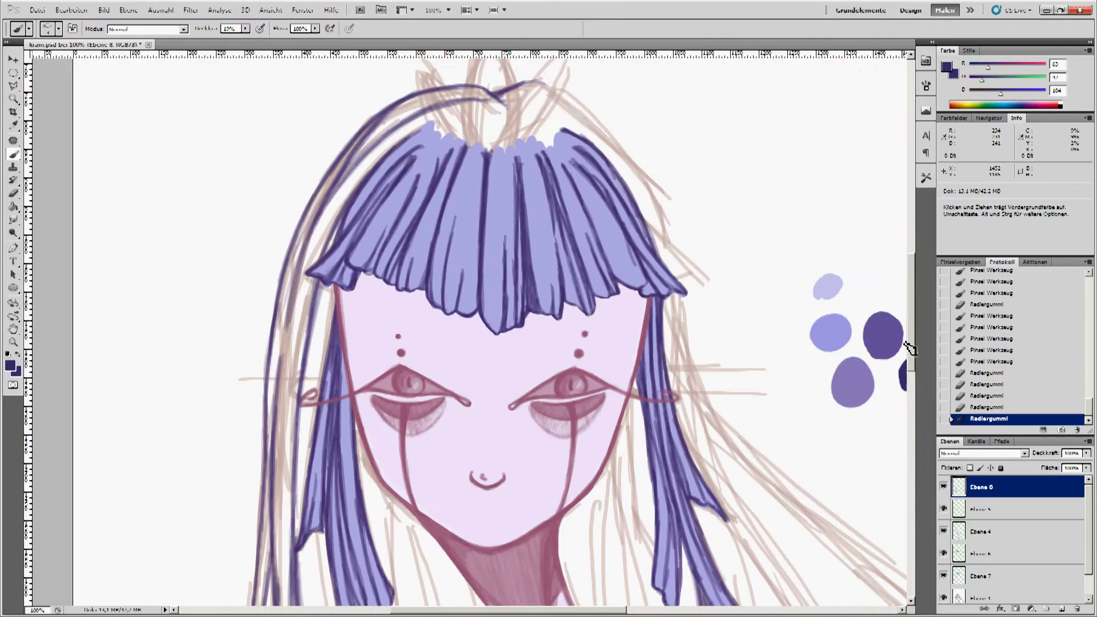
# Draw the outer hair contour from the crown down over the right-hand side of the fringe.
pyautogui.moveTo(573, 112)
pyautogui.mouseDown()
pyautogui.moveTo(660, 195)
pyautogui.moveTo(679, 275)
pyautogui.mouseUp()
pyautogui.moveTo(523, 111)
pyautogui.mouseDown()
pyautogui.moveTo(608, 161)
pyautogui.moveTo(683, 280)
pyautogui.mouseUp()
pyautogui.moveTo(683, 280); pyautogui.dragTo(700, 288)
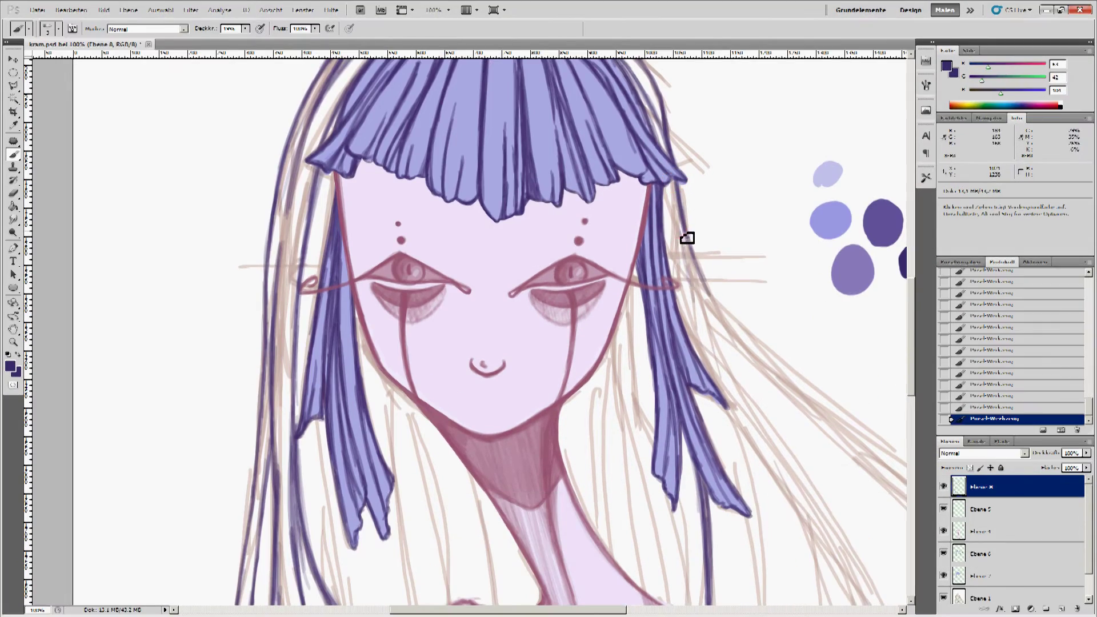
# Draw the long strands sweeping outward from beside the right-hand side of the face along the sketch.
pyautogui.moveTo(687, 238)
pyautogui.mouseDown()
pyautogui.moveTo(725, 375)
pyautogui.moveTo(529, 321)
pyautogui.mouseUp()
pyautogui.moveTo(486, 168); pyautogui.dragTo(580, 328)
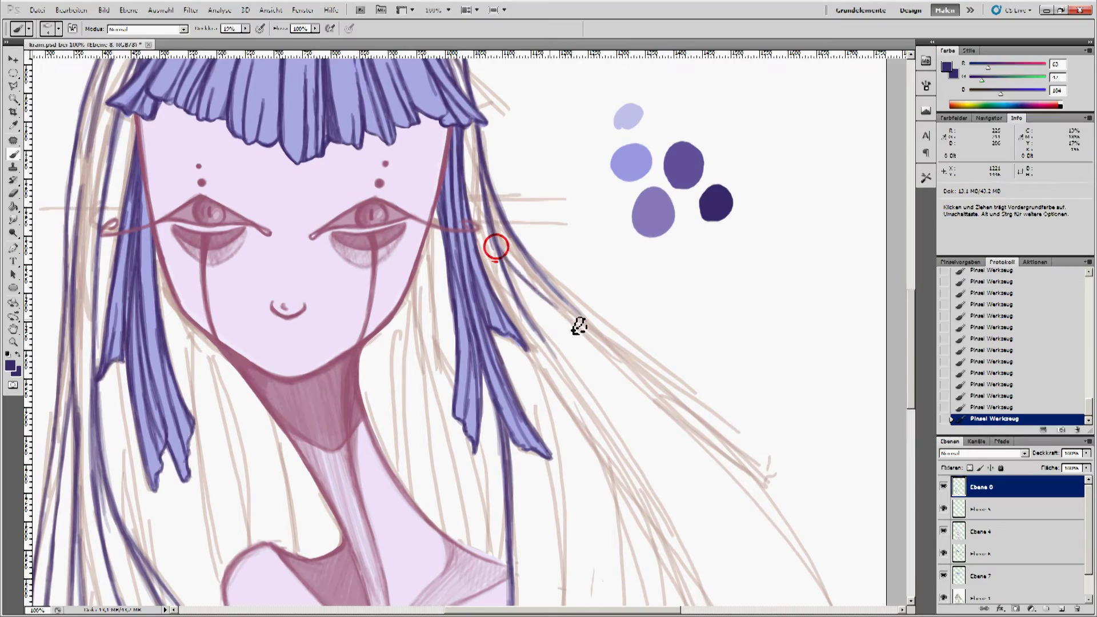
pyautogui.moveTo(908, 343); pyautogui.dragTo(908, 363)
pyautogui.moveTo(523, 208); pyautogui.dragTo(678, 434)
pyautogui.scroll(-2, 629, 343)
pyautogui.moveTo(600, 197)
pyautogui.mouseDown()
pyautogui.moveTo(551, 152)
pyautogui.moveTo(656, 242)
pyautogui.moveTo(808, 404)
pyautogui.mouseUp()
# Extend the outermost sweeping strand down towards the canvas's right-hand edge, undoing faulty strokes.
pyautogui.moveTo(538, 113)
pyautogui.mouseDown()
pyautogui.moveTo(770, 333)
pyautogui.moveTo(823, 429)
pyautogui.mouseUp()
pyautogui.hotkey('ctrl', 'alt', 'z')
pyautogui.moveTo(630, 206); pyautogui.dragTo(612, 182)
pyautogui.hotkey('ctrl', 'alt', 'z')
pyautogui.hotkey('ctrl', 'alt', 'z')
pyautogui.hotkey('ctrl', 'alt', 'z')
pyautogui.scroll(-4, 824, 409)
pyautogui.moveTo(824, 246)
pyautogui.mouseDown()
pyautogui.moveTo(887, 427)
pyautogui.moveTo(825, 232)
pyautogui.mouseUp()
pyautogui.scroll(-3, 870, 297)
# Draw the inner sweeping strands on the right-hand side down to the canvas's lower edge.
pyautogui.moveTo(723, 200); pyautogui.dragTo(760, 515)
pyautogui.moveTo(738, 275)
pyautogui.mouseDown()
pyautogui.moveTo(715, 184)
pyautogui.moveTo(774, 502)
pyautogui.mouseUp()
pyautogui.scroll(5, 914, 458)
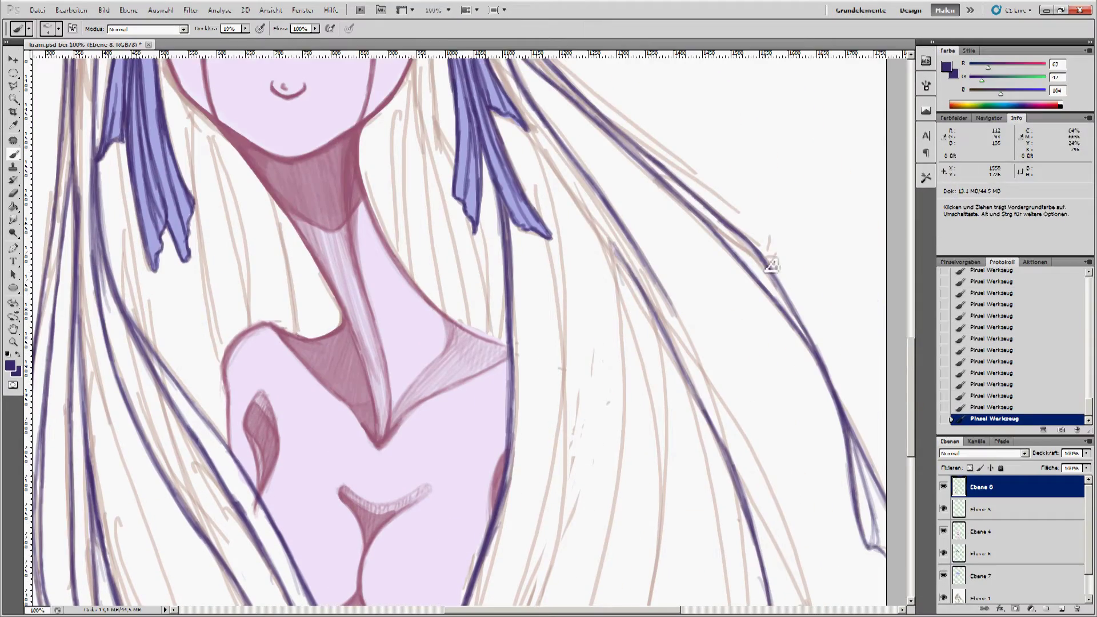
pyautogui.scroll(-3, 696, 318)
pyautogui.moveTo(712, 212)
pyautogui.mouseDown()
pyautogui.moveTo(798, 382)
pyautogui.moveTo(832, 578)
pyautogui.mouseUp()
pyautogui.moveTo(731, 286); pyautogui.dragTo(774, 377)
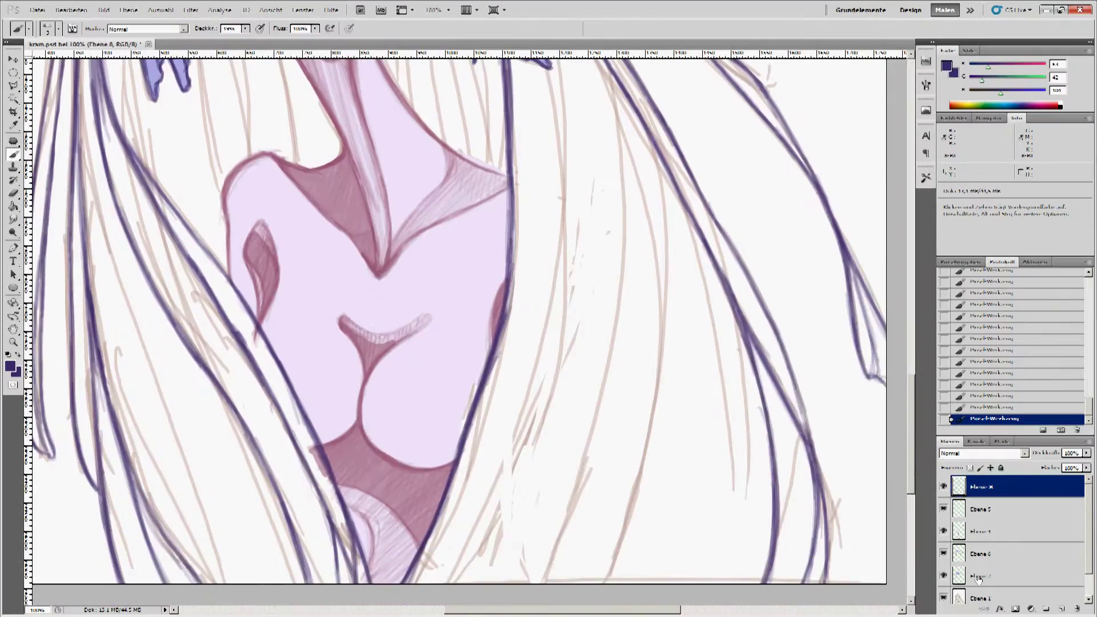
pyautogui.moveTo(909, 471); pyautogui.dragTo(909, 392)
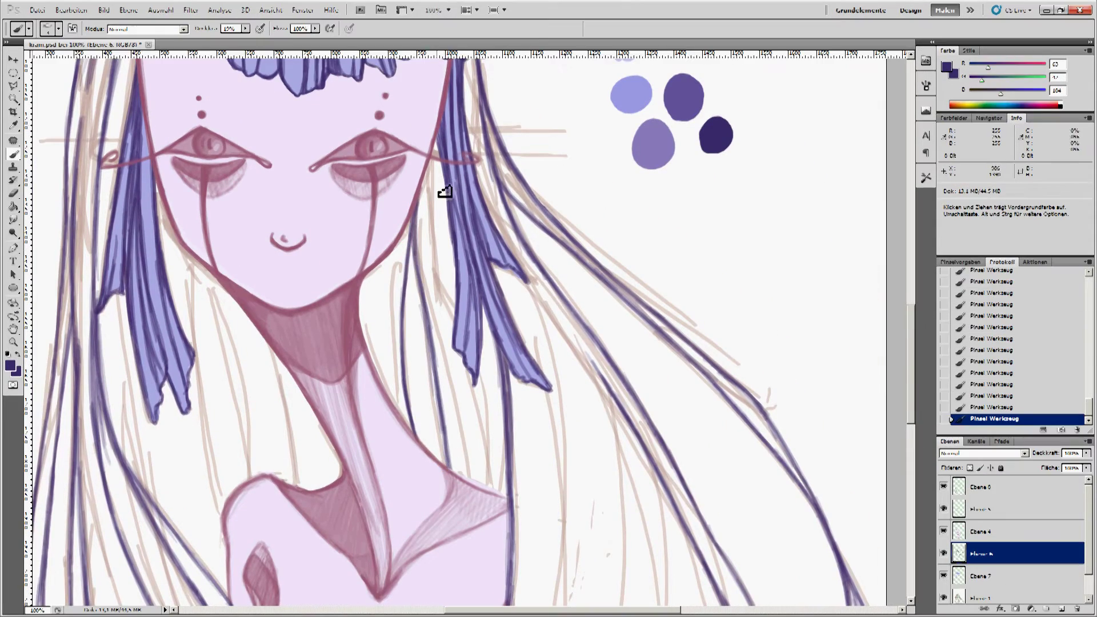
# Draw the inner hair strands hanging beside the neck on both sides, down to the shoulders.
pyautogui.moveTo(437, 132); pyautogui.dragTo(457, 319)
pyautogui.moveTo(491, 366)
pyautogui.mouseDown()
pyautogui.moveTo(482, 489)
pyautogui.moveTo(472, 489)
pyautogui.mouseUp()
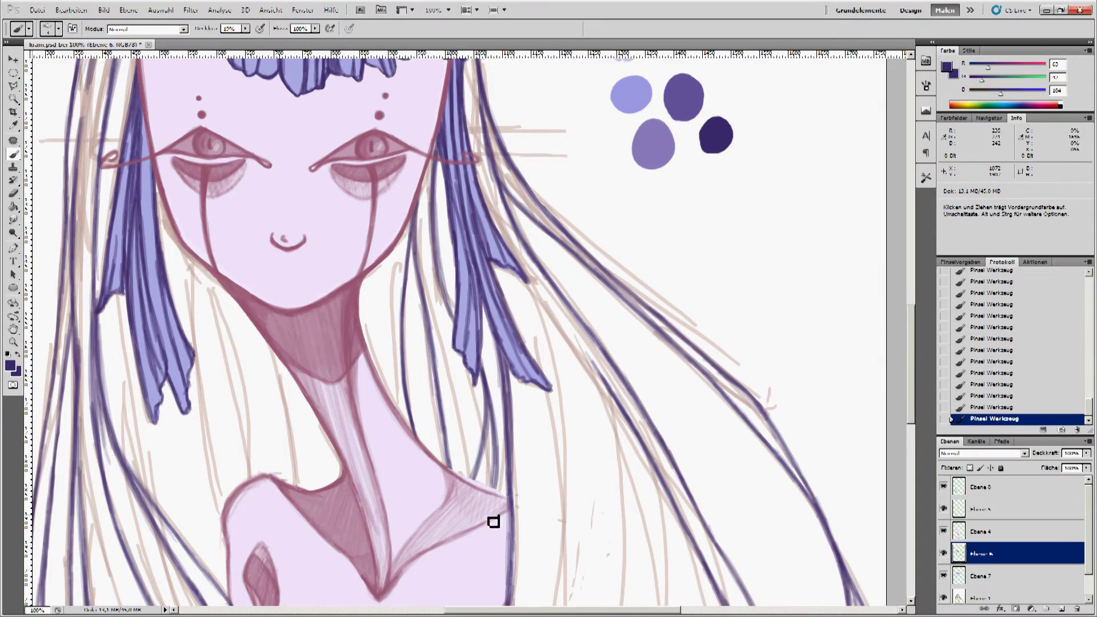
pyautogui.moveTo(297, 485)
pyautogui.mouseDown()
pyautogui.moveTo(281, 355)
pyautogui.moveTo(294, 483)
pyautogui.mouseUp()
pyautogui.moveTo(235, 506)
pyautogui.mouseDown()
pyautogui.moveTo(211, 272)
pyautogui.moveTo(198, 506)
pyautogui.mouseUp()
pyautogui.moveTo(206, 263); pyautogui.dragTo(243, 480)
pyautogui.moveTo(236, 371); pyautogui.dragTo(244, 485)
pyautogui.moveTo(123, 283)
pyautogui.mouseDown()
pyautogui.moveTo(177, 515)
pyautogui.moveTo(115, 247)
pyautogui.mouseUp()
pyautogui.moveTo(133, 97); pyautogui.dragTo(133, 216)
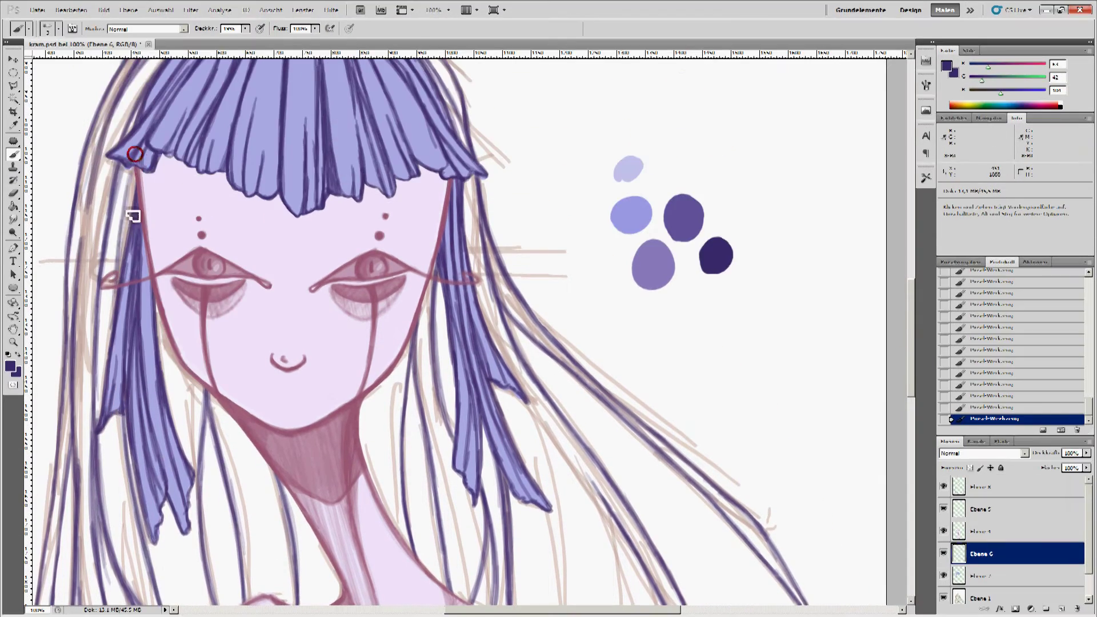
# Draw a long curved strand down the middle of the right-hand hair to the canvas's lower edge.
pyautogui.scroll(-8, 135, 155)
pyautogui.moveTo(611, 111)
pyautogui.mouseDown()
pyautogui.moveTo(643, 211)
pyautogui.moveTo(663, 456)
pyautogui.mouseUp()
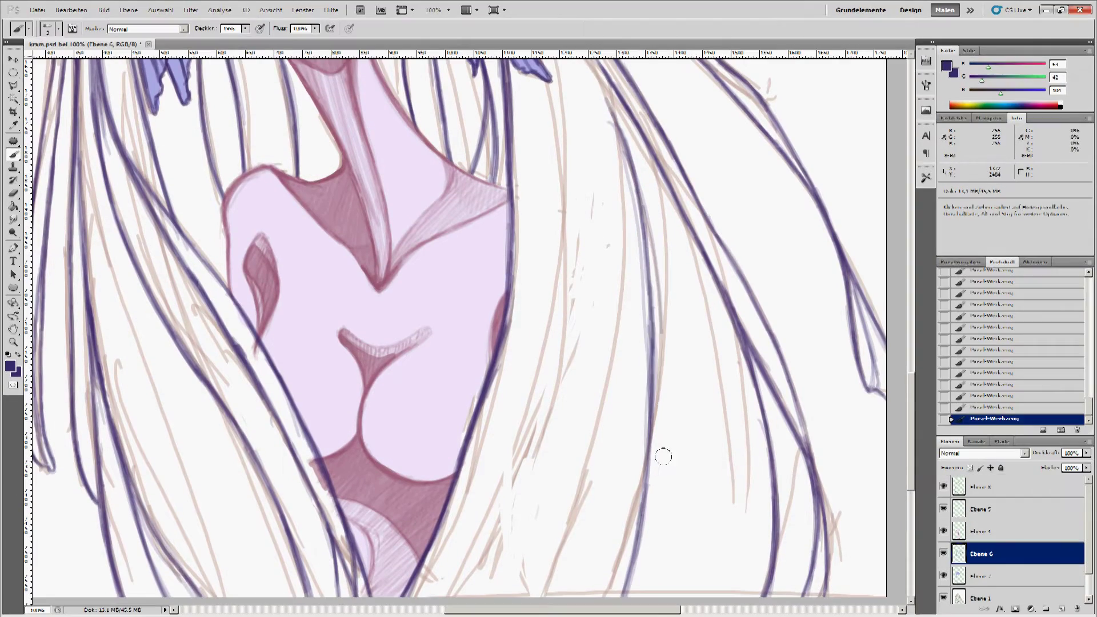
pyautogui.scroll(-2, 704, 319)
pyautogui.scroll(3, 656, 331)
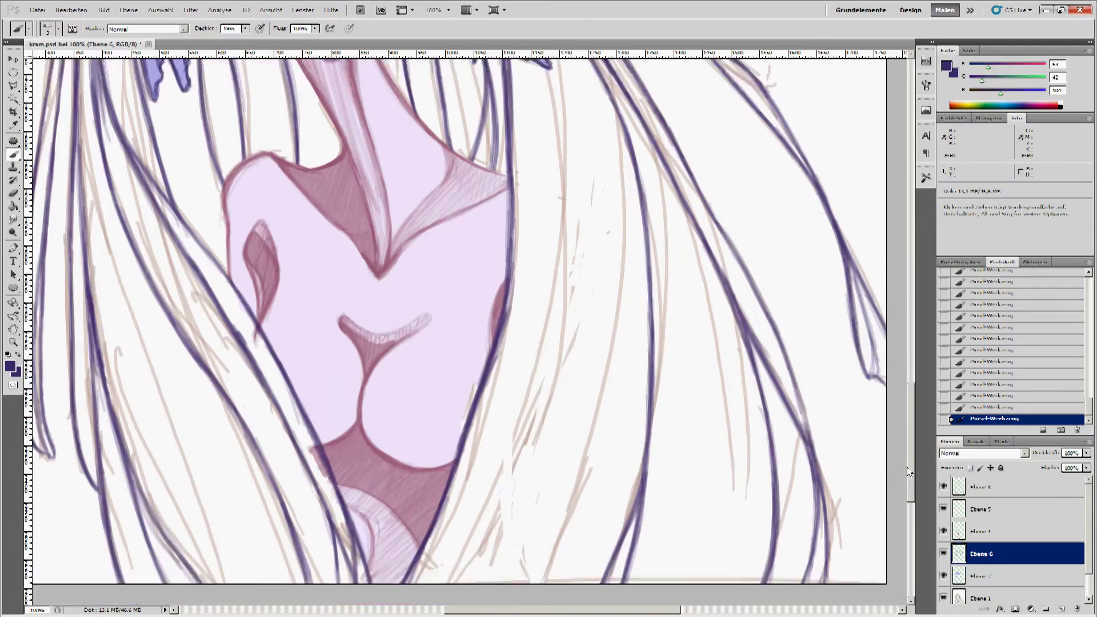
pyautogui.scroll(-1, 909, 472)
# Draw the flowing strands along the right-hand side of the chest, tapering towards the waist.
pyautogui.hotkey('ctrl', '-')
pyautogui.moveTo(526, 303); pyautogui.dragTo(492, 537)
pyautogui.moveTo(517, 407); pyautogui.dragTo(474, 575)
pyautogui.moveTo(540, 389); pyautogui.dragTo(486, 557)
pyautogui.moveTo(523, 245); pyautogui.dragTo(543, 364)
pyautogui.keyDown('alt'); pyautogui.click(536, 267); pyautogui.keyUp('alt')
pyautogui.moveTo(536, 267); pyautogui.dragTo(509, 483)
pyautogui.moveTo(525, 443); pyautogui.dragTo(492, 535)
pyautogui.click(995, 531)
pyautogui.moveTo(473, 458); pyautogui.dragTo(473, 501)
pyautogui.hotkey('ctrl', 'alt', 'z')
pyautogui.hotkey('ctrl', 'alt', 'z')
pyautogui.hotkey('ctrl', 'alt', 'z')
pyautogui.hotkey('ctrl', 'alt', 'z')
pyautogui.click(944, 552)
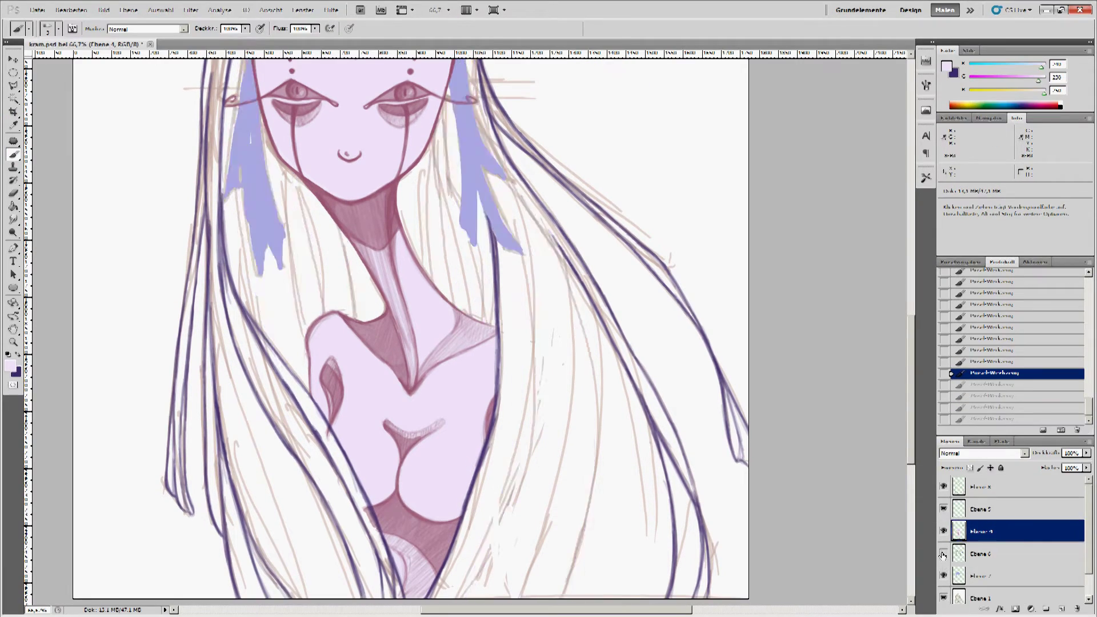
# Fill the long hair on the figure's left-hand side with light violet-blue on layer Ebene 7.
pyautogui.click(995, 576)
pyautogui.moveTo(240, 383); pyautogui.dragTo(246, 563)
pyautogui.moveTo(228, 426); pyautogui.dragTo(286, 575)
pyautogui.moveTo(257, 432); pyautogui.dragTo(372, 574)
pyautogui.moveTo(208, 326); pyautogui.dragTo(220, 537)
pyautogui.moveTo(211, 277); pyautogui.dragTo(262, 337)
pyautogui.moveTo(192, 349)
pyautogui.mouseDown()
pyautogui.moveTo(179, 486)
pyautogui.moveTo(218, 144)
pyautogui.moveTo(266, 326)
pyautogui.mouseUp()
pyautogui.moveTo(312, 429)
pyautogui.mouseDown()
pyautogui.moveTo(369, 532)
pyautogui.moveTo(343, 452)
pyautogui.mouseUp()
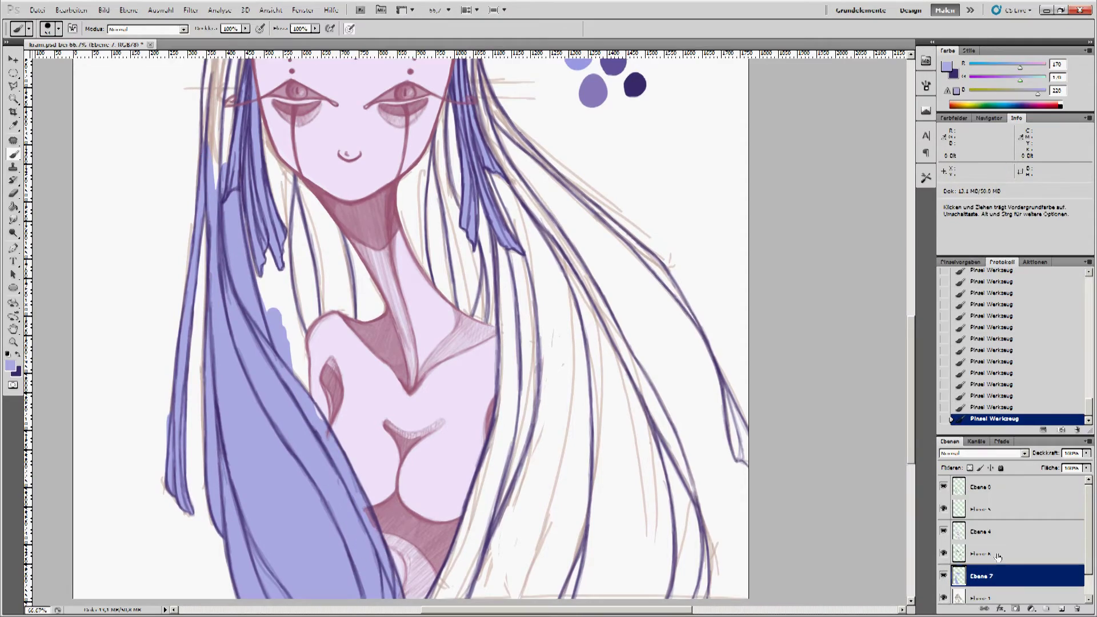
# Erase the skin colour overlapping the left-hand hair on Ebene 4, and clean up the hair fill's edges on Ebene 7.
pyautogui.hotkey('ctrl', '+')
pyautogui.hotkey('ctrl', '+')
pyautogui.click(994, 532)
pyautogui.press('e')
pyautogui.scroll(3, 313, 457)
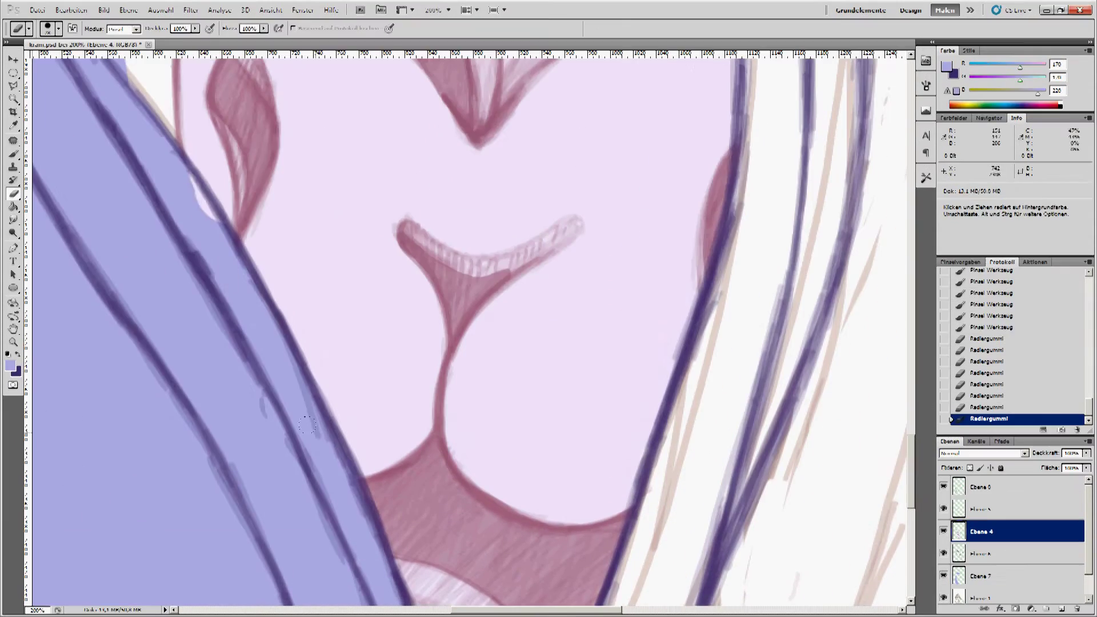
pyautogui.hotkey('ctrl', '-')
pyautogui.hotkey('alt', '[')
pyautogui.hotkey('alt', '[')
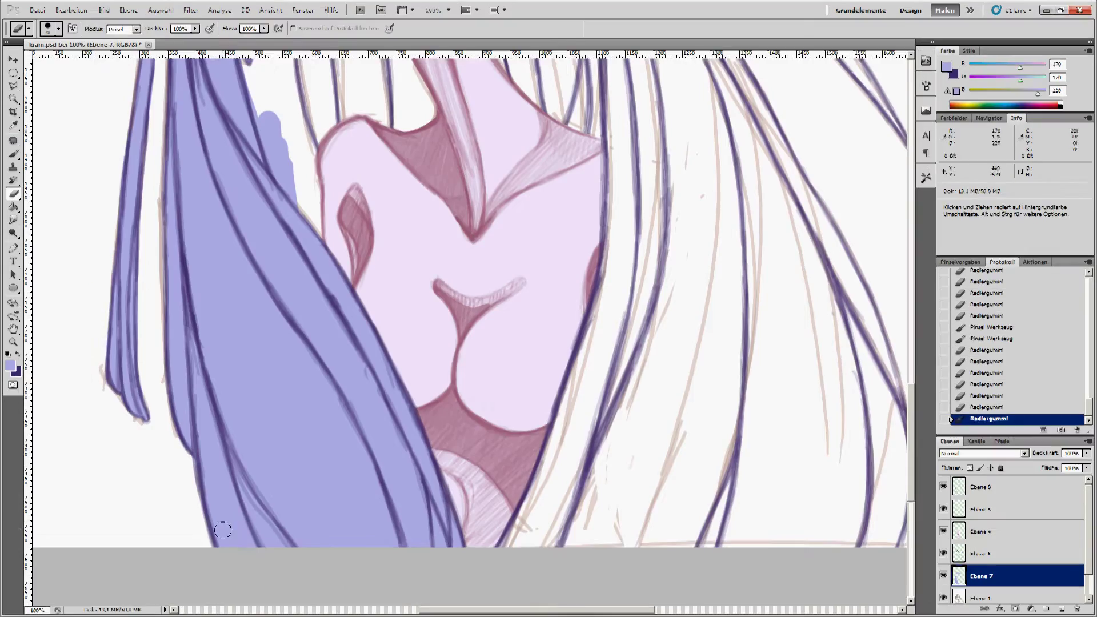
# Add a small light violet dab beside the colour swatches and erase the stray test dab beside the neck.
pyautogui.press('b')
pyautogui.scroll(-1, 698, 208)
pyautogui.click(705, 186)
pyautogui.click(326, 495)
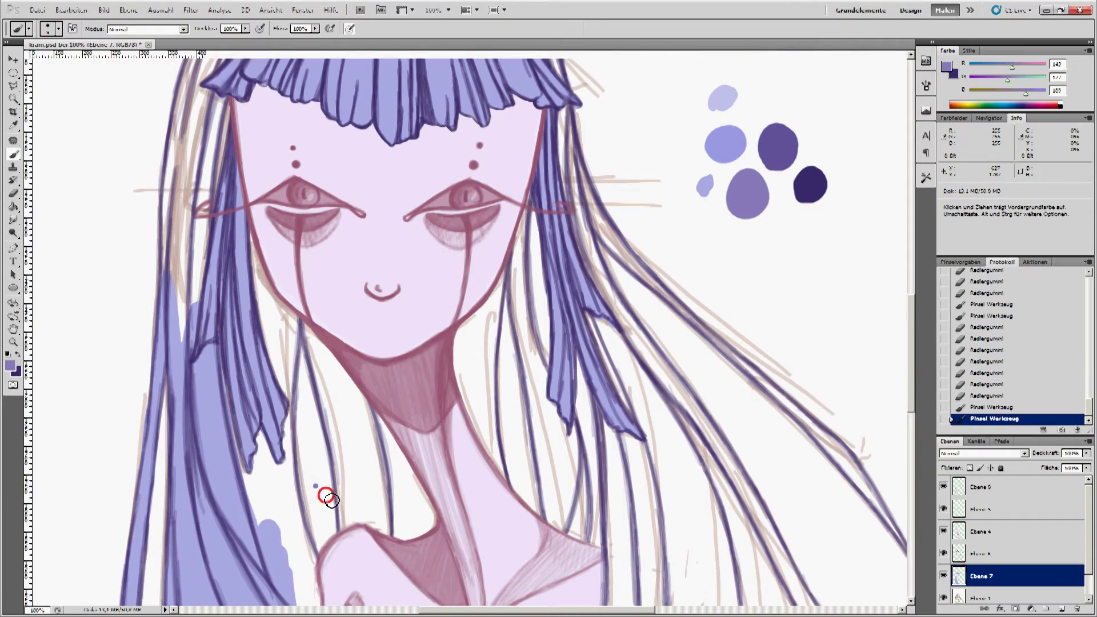
pyautogui.click(12, 193)
pyautogui.click(316, 486)
pyautogui.press('b')
# Fill the back hair behind the face and neck with the darker mid-violet on Ebene 7.
pyautogui.moveTo(317, 457)
pyautogui.mouseDown()
pyautogui.moveTo(307, 397)
pyautogui.moveTo(279, 349)
pyautogui.moveTo(366, 514)
pyautogui.mouseUp()
pyautogui.moveTo(269, 240); pyautogui.dragTo(400, 532)
pyautogui.moveTo(492, 252); pyautogui.dragTo(509, 486)
pyautogui.moveTo(543, 240)
pyautogui.mouseDown()
pyautogui.moveTo(565, 517)
pyautogui.moveTo(586, 434)
pyautogui.moveTo(583, 352)
pyautogui.mouseUp()
pyautogui.moveTo(211, 412)
pyautogui.mouseDown()
pyautogui.moveTo(320, 229)
pyautogui.moveTo(335, 331)
pyautogui.moveTo(371, 297)
pyautogui.mouseUp()
pyautogui.scroll(5, 335, 330)
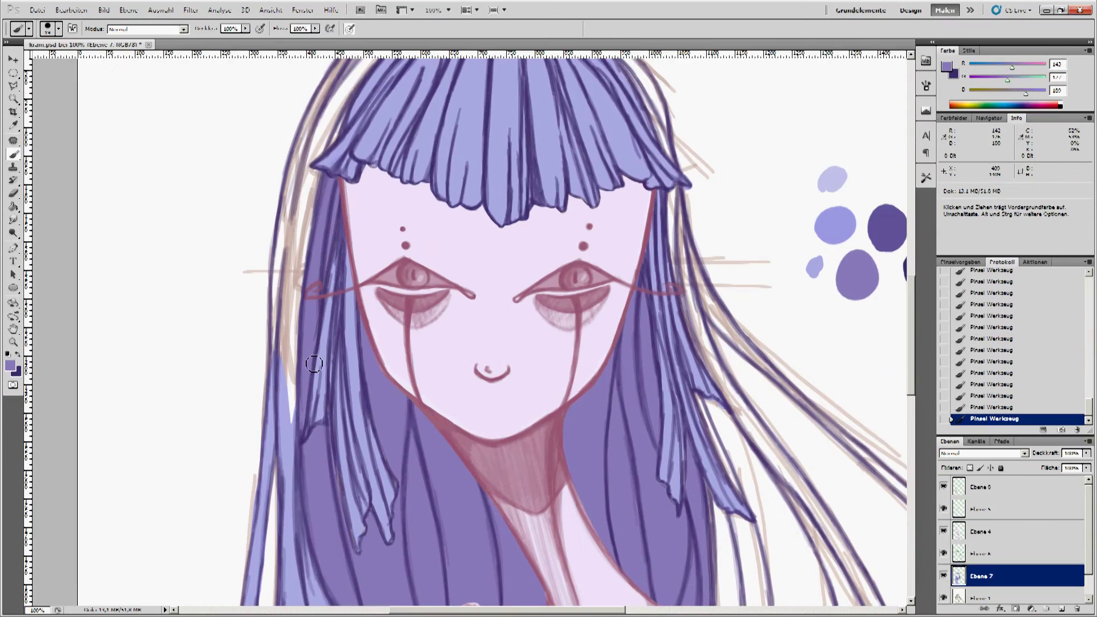
pyautogui.moveTo(288, 423)
pyautogui.mouseDown()
pyautogui.moveTo(286, 274)
pyautogui.moveTo(320, 132)
pyautogui.moveTo(502, 158)
pyautogui.moveTo(600, 131)
pyautogui.moveTo(668, 240)
pyautogui.mouseUp()
# Erase the skin colour spilling over the back hair along the neck and shoulders on Ebene 4.
pyautogui.scroll(3, 320, 229)
pyautogui.scroll(-5, 743, 343)
pyautogui.click(997, 531)
pyautogui.press('e')
pyautogui.moveTo(436, 409)
pyautogui.mouseDown()
pyautogui.moveTo(551, 343)
pyautogui.moveTo(705, 391)
pyautogui.mouseUp()
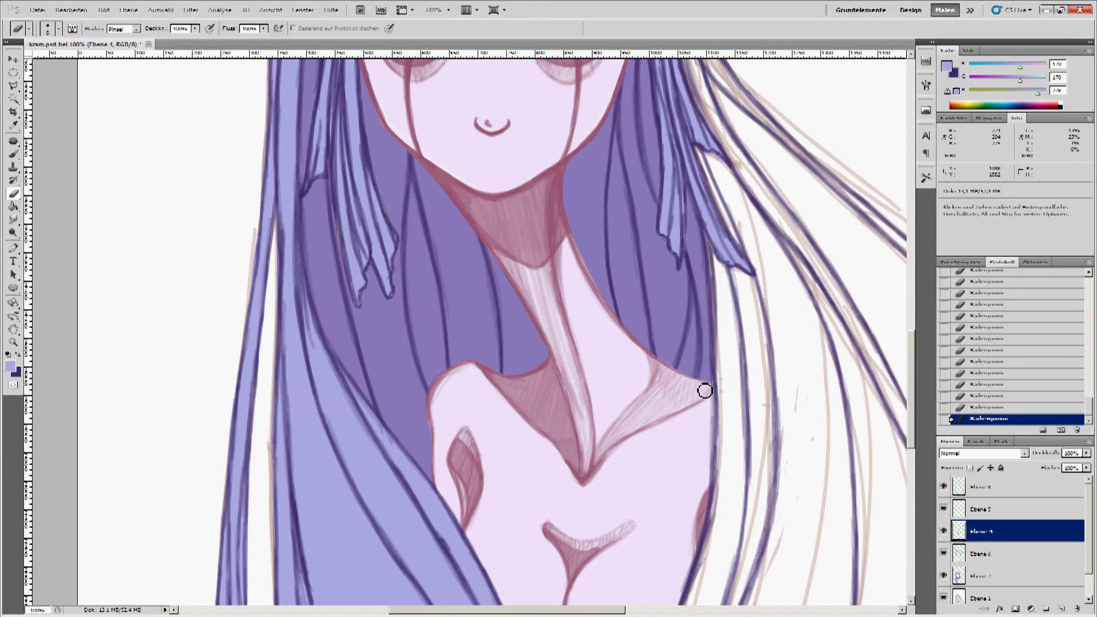
# Fill the upper right-hand hair with light violet on Ebene 7, stepping back the fill that spills past the outline.
pyautogui.press('b')
pyautogui.keyDown('ctrl'); pyautogui.click(388, 230); pyautogui.keyUp('ctrl')
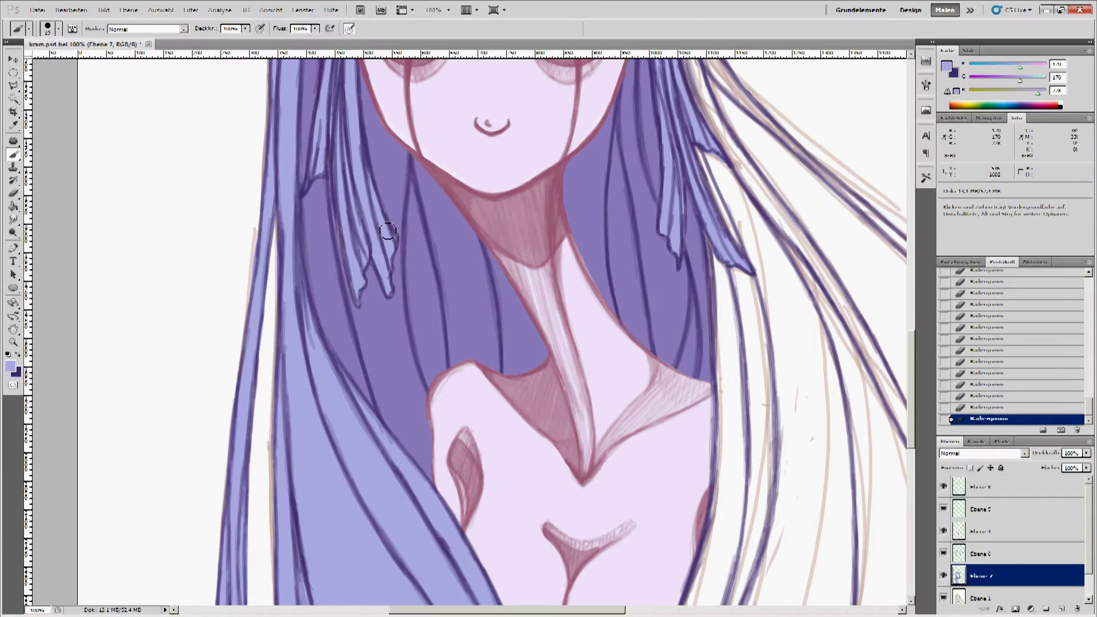
pyautogui.scroll(6, 375, 249)
pyautogui.moveTo(683, 286); pyautogui.dragTo(694, 412)
pyautogui.moveTo(691, 343); pyautogui.dragTo(773, 467)
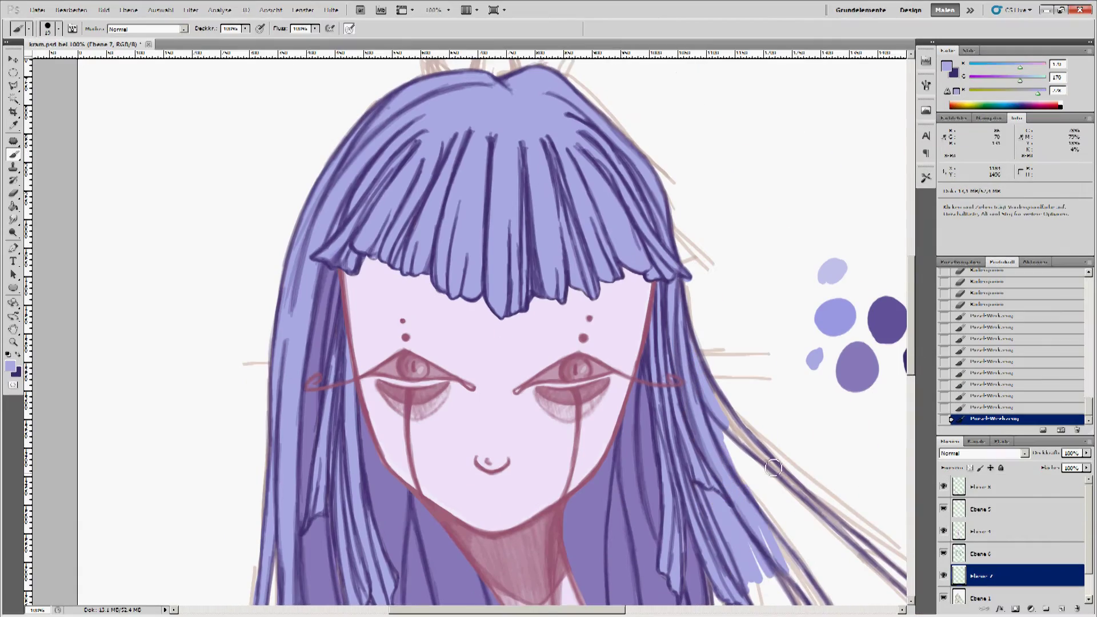
pyautogui.scroll(-6, 773, 467)
pyautogui.hotkey('ctrl', '-')
pyautogui.click(997, 330)
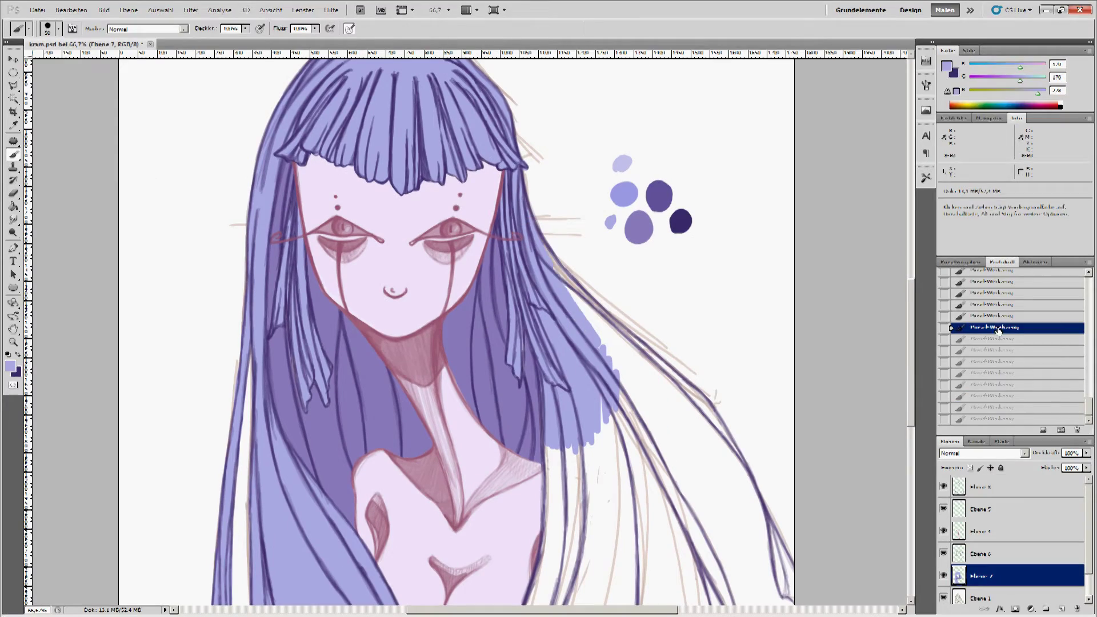
pyautogui.hotkey('ctrl', 'z')
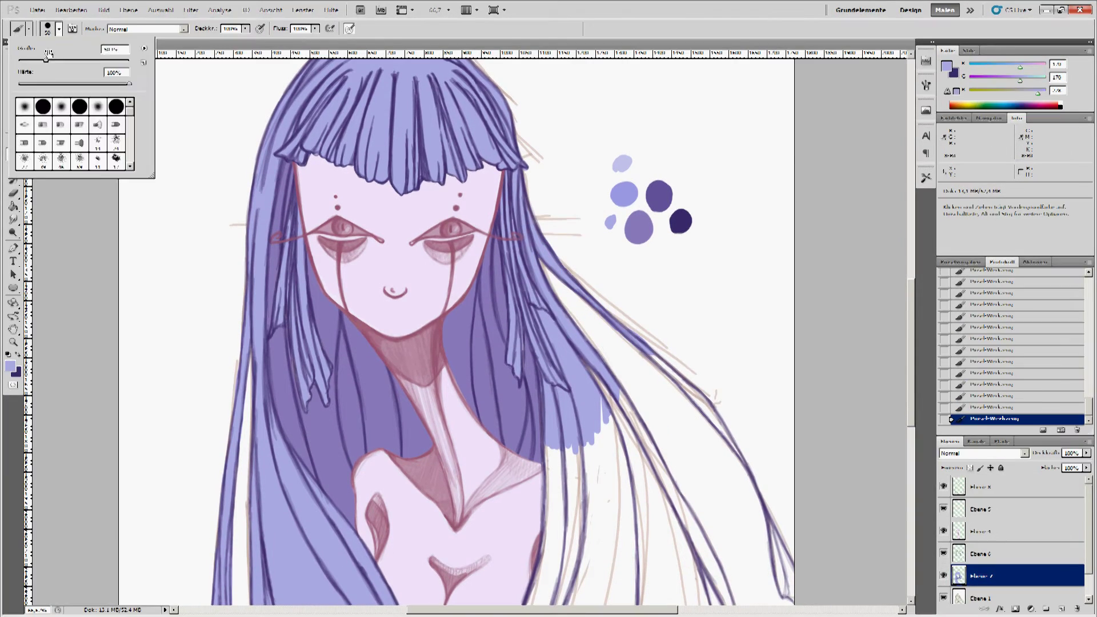
# Fill the remaining right-hand hair and the outer sweeping strands with light violet down to the canvas's lower edge.
pyautogui.moveTo(607, 307); pyautogui.dragTo(643, 426)
pyautogui.scroll(-3, 643, 425)
pyautogui.moveTo(669, 247)
pyautogui.mouseDown()
pyautogui.moveTo(746, 343)
pyautogui.moveTo(754, 375)
pyautogui.mouseUp()
pyautogui.moveTo(688, 280)
pyautogui.mouseDown()
pyautogui.moveTo(634, 343)
pyautogui.moveTo(554, 356)
pyautogui.moveTo(703, 457)
pyautogui.mouseUp()
pyautogui.scroll(-3, 703, 457)
pyautogui.moveTo(697, 343)
pyautogui.mouseDown()
pyautogui.moveTo(686, 503)
pyautogui.moveTo(580, 413)
pyautogui.moveTo(532, 492)
pyautogui.mouseUp()
pyautogui.hotkey('alt', ']')
pyautogui.hotkey('alt', ']')
pyautogui.moveTo(709, 188)
pyautogui.mouseDown()
pyautogui.moveTo(710, 350)
pyautogui.moveTo(760, 481)
pyautogui.mouseUp()
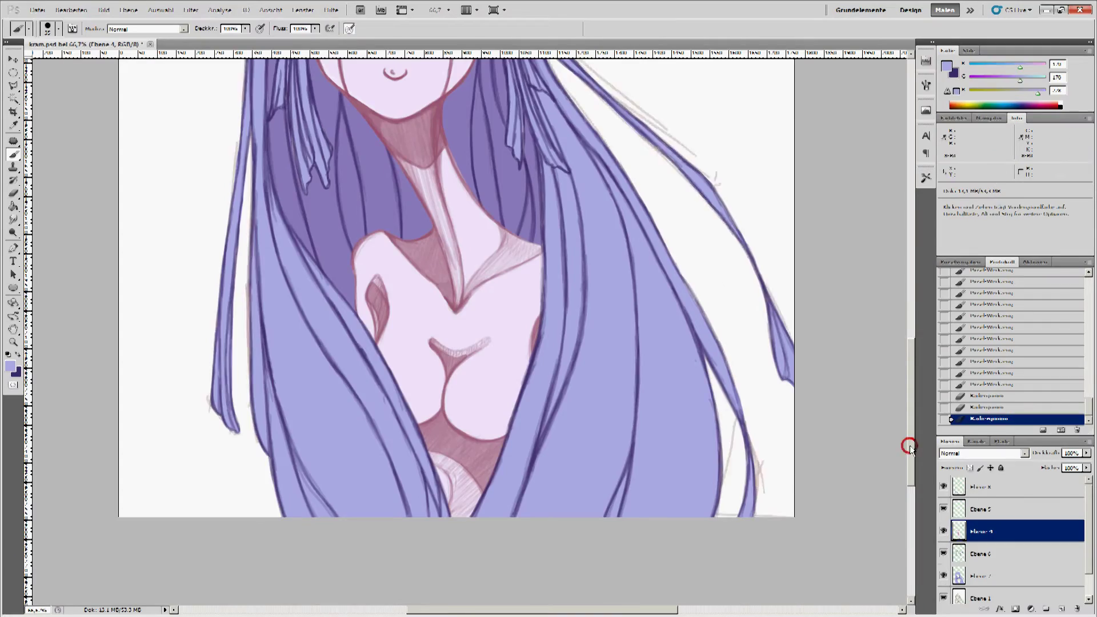
# Hide the rough sketch layer Ebene 1 and fit the whole canvas in view.
pyautogui.click(944, 598)
pyautogui.hotkey('ctrl', '0')
pyautogui.press('z')
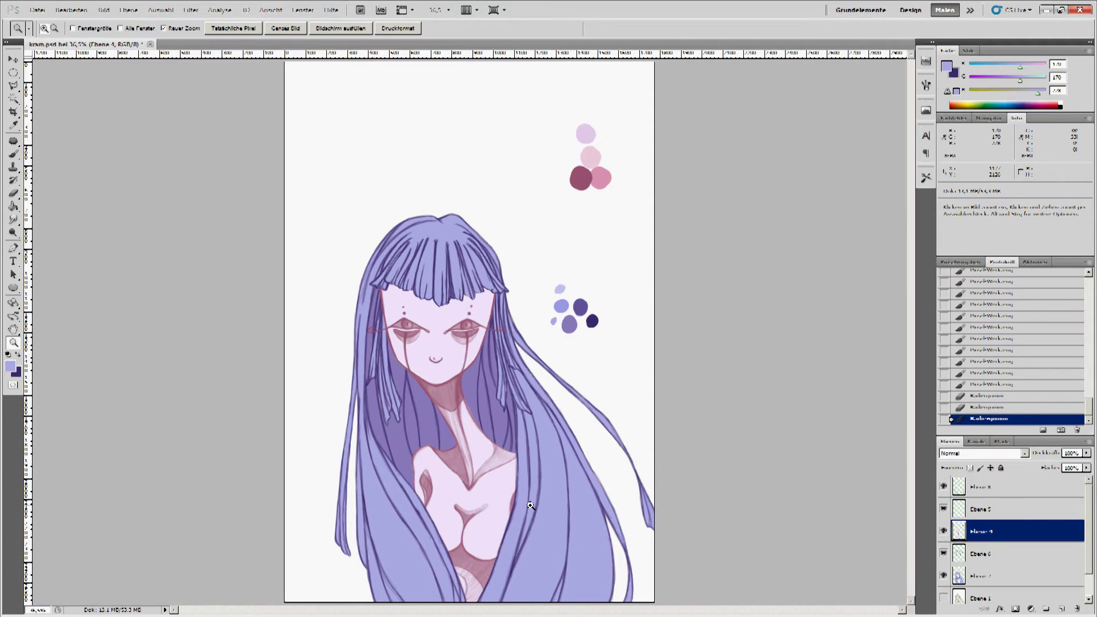
pyautogui.press('m')
pyautogui.moveTo(302, 200); pyautogui.dragTo(658, 603)
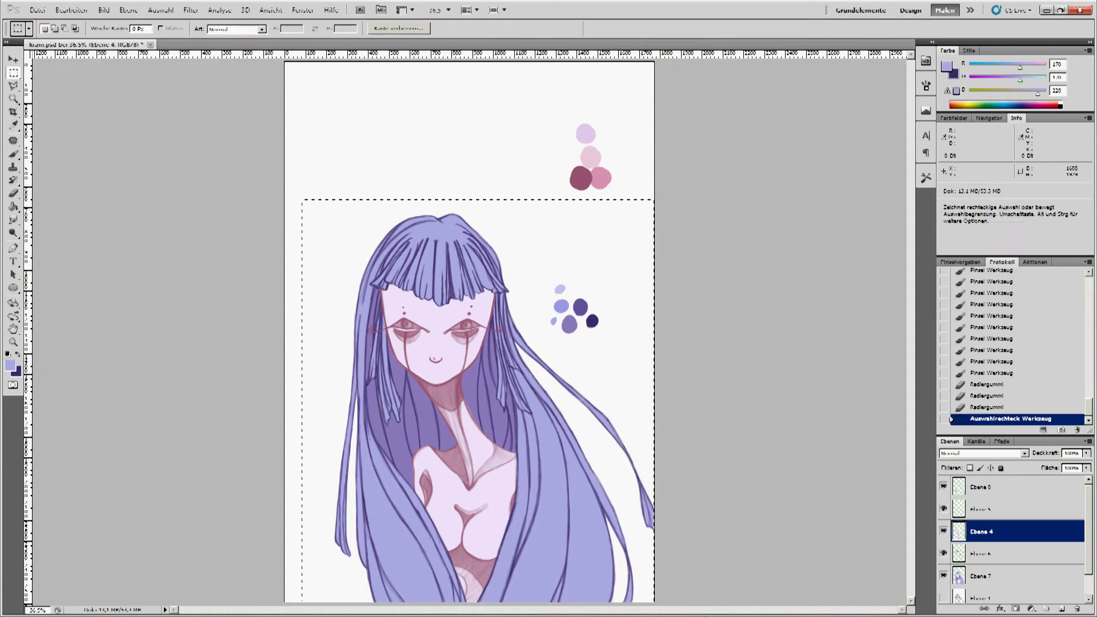
pyautogui.hotkey('ctrl', 'd')
# Identify the hair layers by toggling their visibility and select Ebene 8, Ebene 6 and Ebene 7 together.
pyautogui.click(944, 576)
pyautogui.click(943, 554)
pyautogui.click(944, 487)
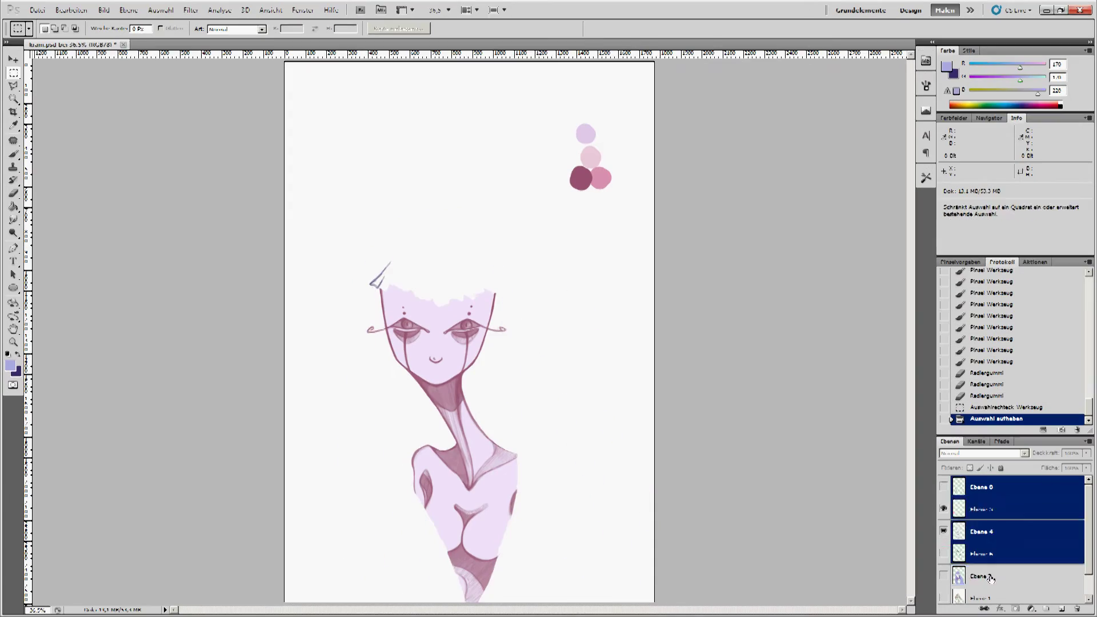
pyautogui.keyDown('ctrl'); pyautogui.click(994, 554); pyautogui.keyUp('ctrl')
pyautogui.keyDown('ctrl'); pyautogui.click(993, 576); pyautogui.keyUp('ctrl')
pyautogui.click(944, 554)
pyautogui.click(944, 576)
pyautogui.click(944, 487)
# Select the area around the figure and free-transform the selected hair layers slightly.
pyautogui.moveTo(299, 166); pyautogui.dragTo(657, 603)
pyautogui.rightClick(579, 328)
pyautogui.click(601, 442)
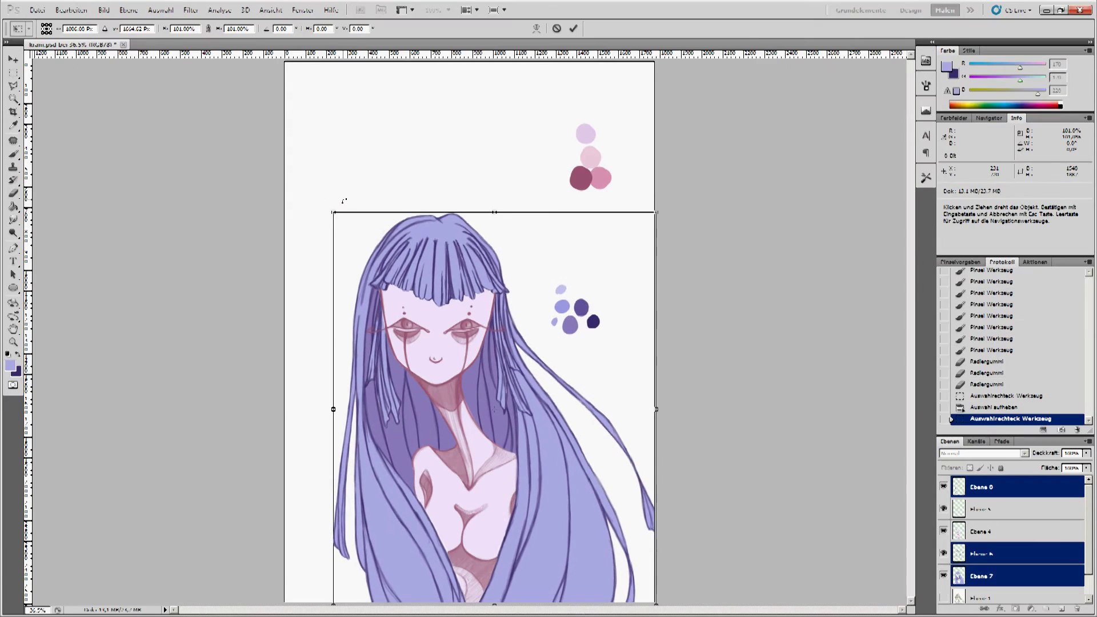
pyautogui.moveTo(667, 201); pyautogui.dragTo(662, 228)
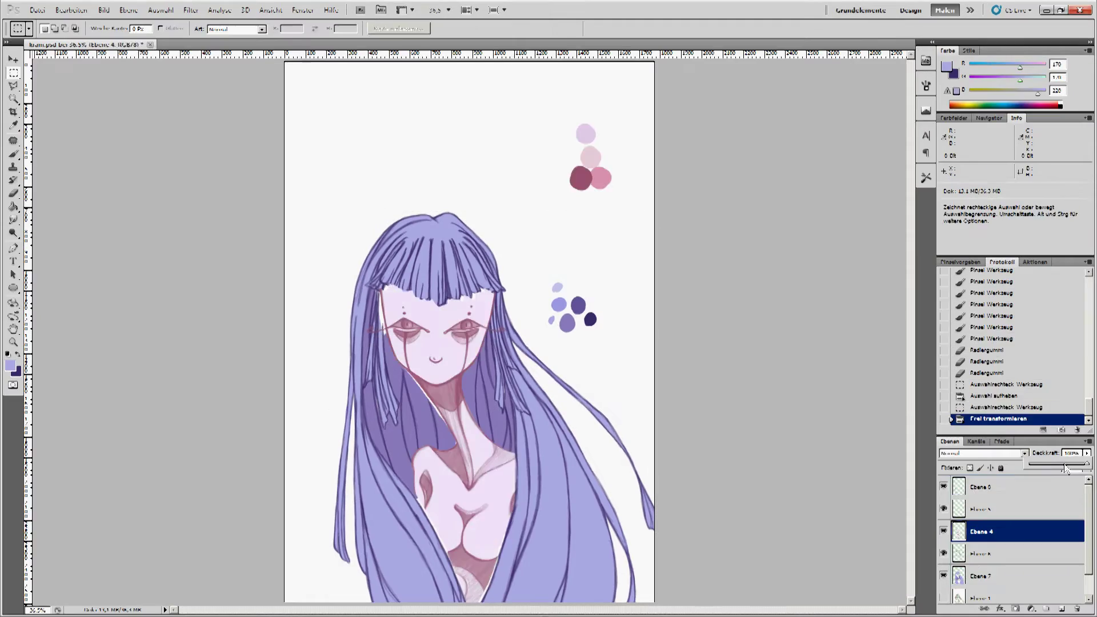
# Lower Ebene 4's opacity to 41% and erase the skin colour overlapping the lower edge of the fringe.
pyautogui.click(13, 156)
pyautogui.hotkey('ctrl', 'alt', '0')
pyautogui.click(539, 233)
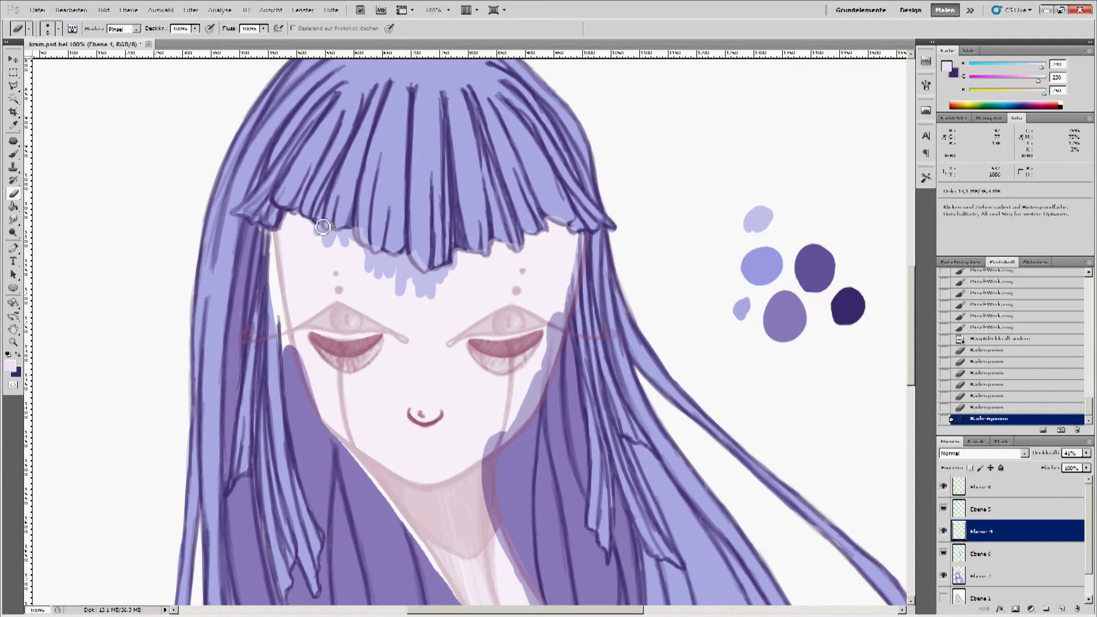
pyautogui.moveTo(371, 243)
pyautogui.mouseDown()
pyautogui.moveTo(432, 264)
pyautogui.moveTo(479, 251)
pyautogui.mouseUp()
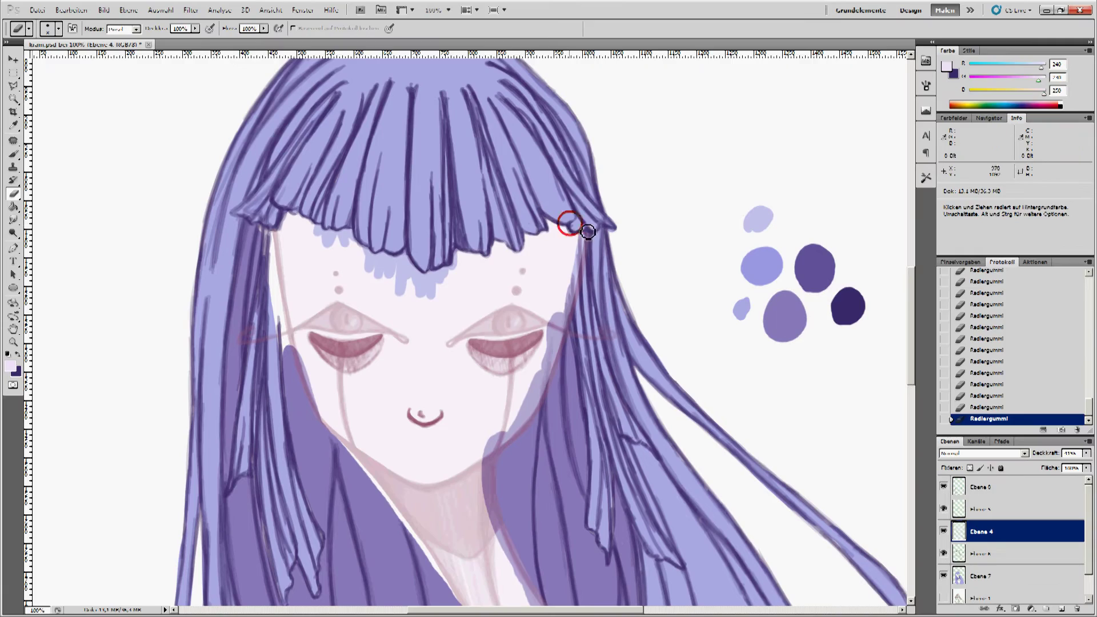
pyautogui.click(974, 395)
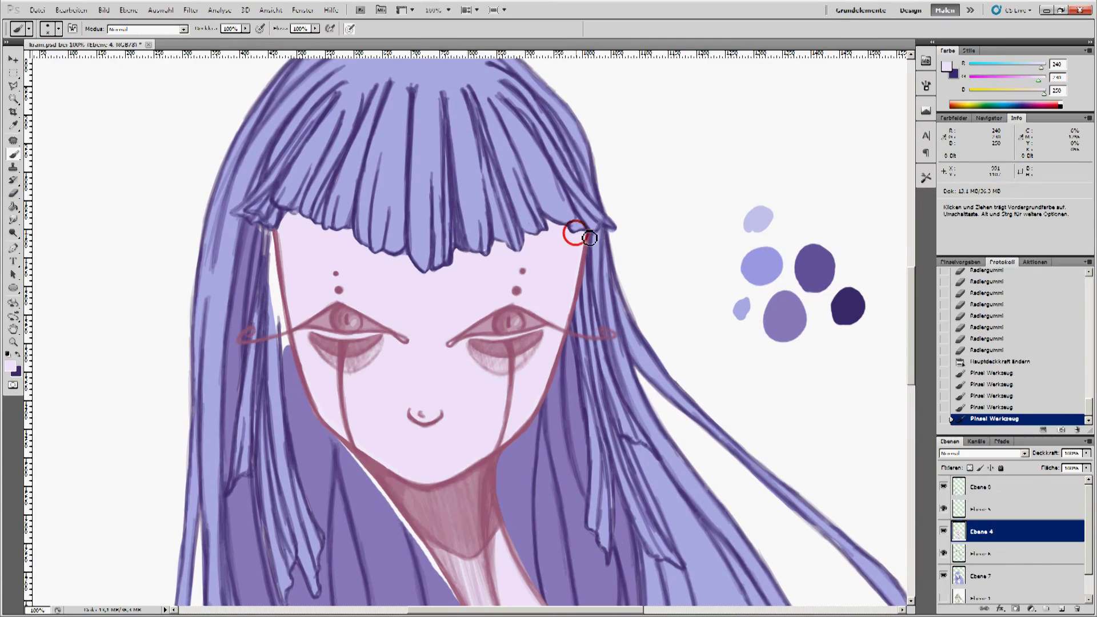
# Close the gap between the torso and the left-hand hair with skin colour and mauve shading at 22% opacity.
pyautogui.scroll(-5, 392, 404)
pyautogui.moveTo(392, 405); pyautogui.dragTo(462, 526)
pyautogui.keyDown('alt'); pyautogui.click(372, 345); pyautogui.keyUp('alt')
pyautogui.press('1')
pyautogui.press('1')
pyautogui.press('2')
pyautogui.press('2')
pyautogui.moveTo(380, 403); pyautogui.dragTo(453, 528)
pyautogui.scroll(-5, 473, 565)
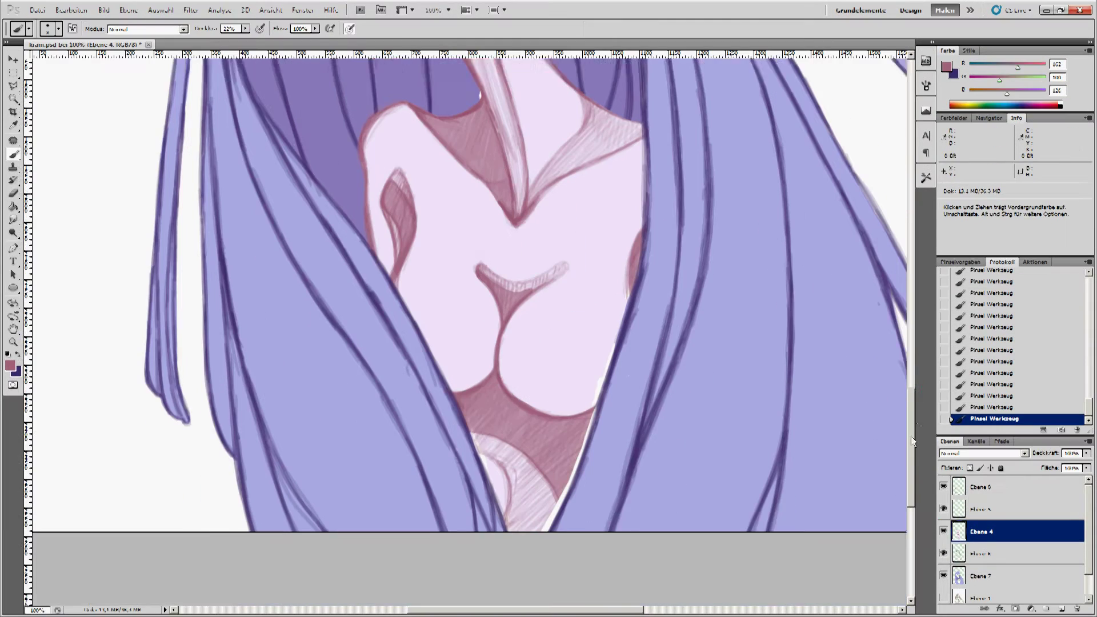
# Close the gap between the torso and the right-hand hair with opaque skin colour and mauve shading at 31% opacity.
pyautogui.press('0')
pyautogui.keyDown('alt'); pyautogui.click(607, 321); pyautogui.keyUp('alt')
pyautogui.keyDown('alt'); pyautogui.click(400, 238); pyautogui.keyUp('alt')
pyautogui.press('3')
pyautogui.press('1')
pyautogui.keyDown('alt'); pyautogui.click(589, 398); pyautogui.keyUp('alt')
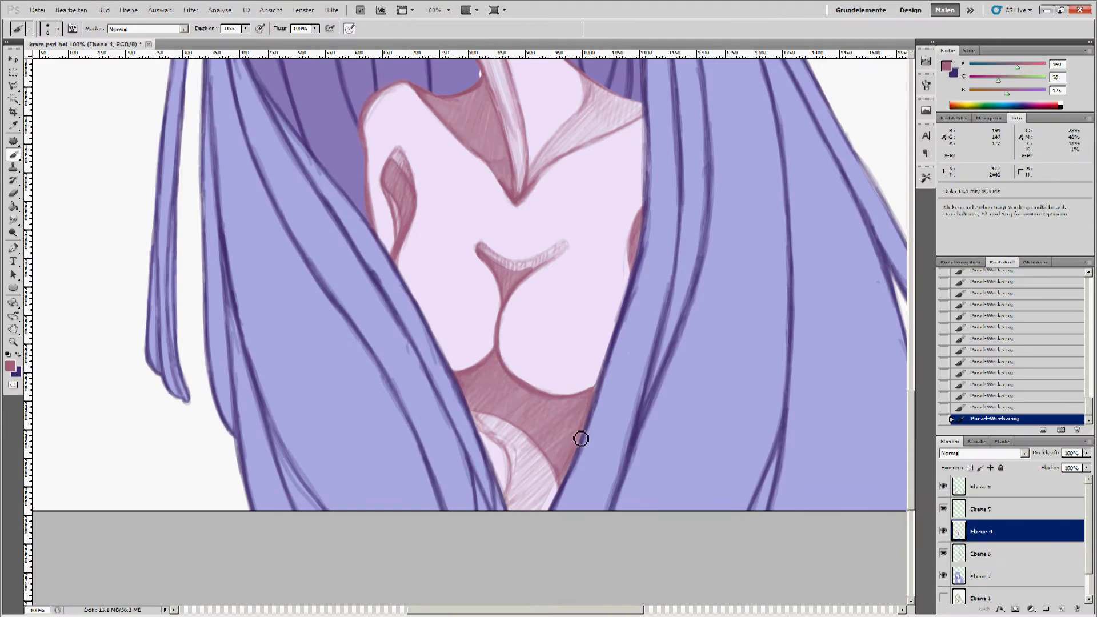
pyautogui.click(558, 471)
# Close the gaps beside the left-hand temple and neck using violet tones sampled from the hair.
pyautogui.scroll(15, 870, 281)
pyautogui.hotkey('alt', '.')
pyautogui.keyDown('alt'); pyautogui.click(269, 196); pyautogui.keyUp('alt')
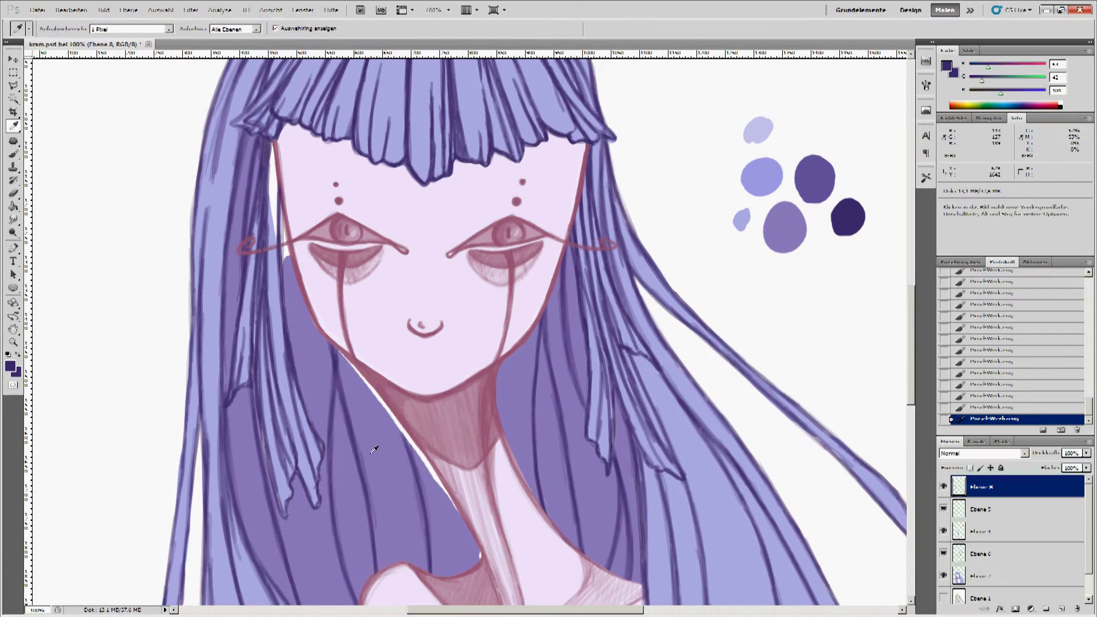
pyautogui.keyDown('ctrl'); pyautogui.click(270, 177); pyautogui.keyUp('ctrl')
pyautogui.keyDown('alt'); pyautogui.click(404, 434); pyautogui.keyUp('alt')
pyautogui.scroll(-5, 404, 434)
pyautogui.press('z')
pyautogui.hotkey('ctrl', '0')
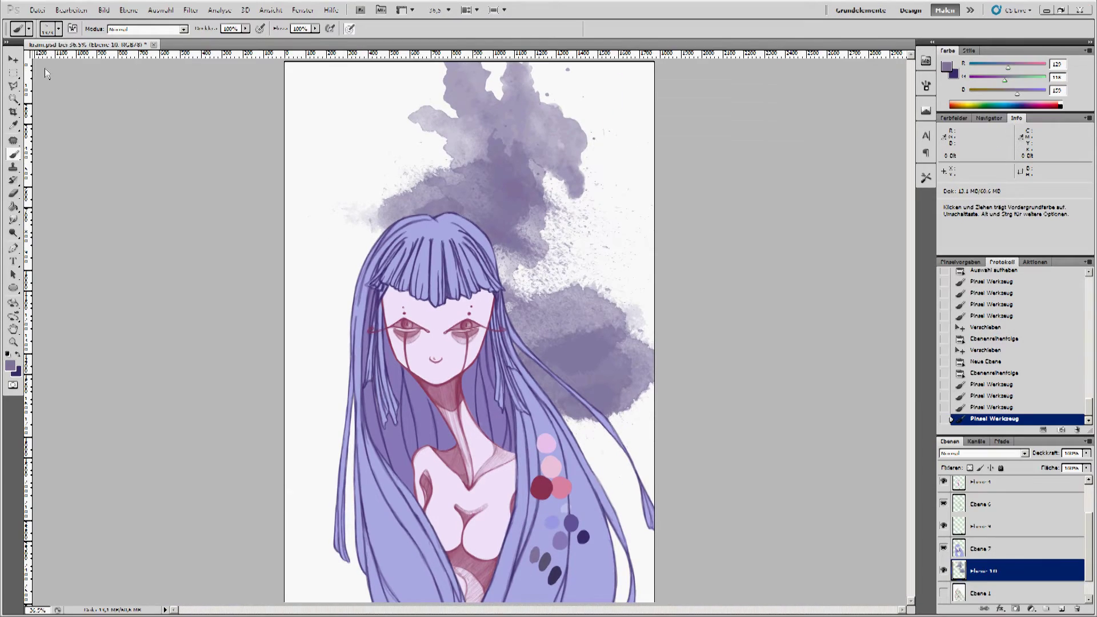
# Paint greyish-violet cloud textures behind the figure on Ebene 10, across the upper background and both sides.
pyautogui.moveTo(572, 189); pyautogui.dragTo(629, 320)
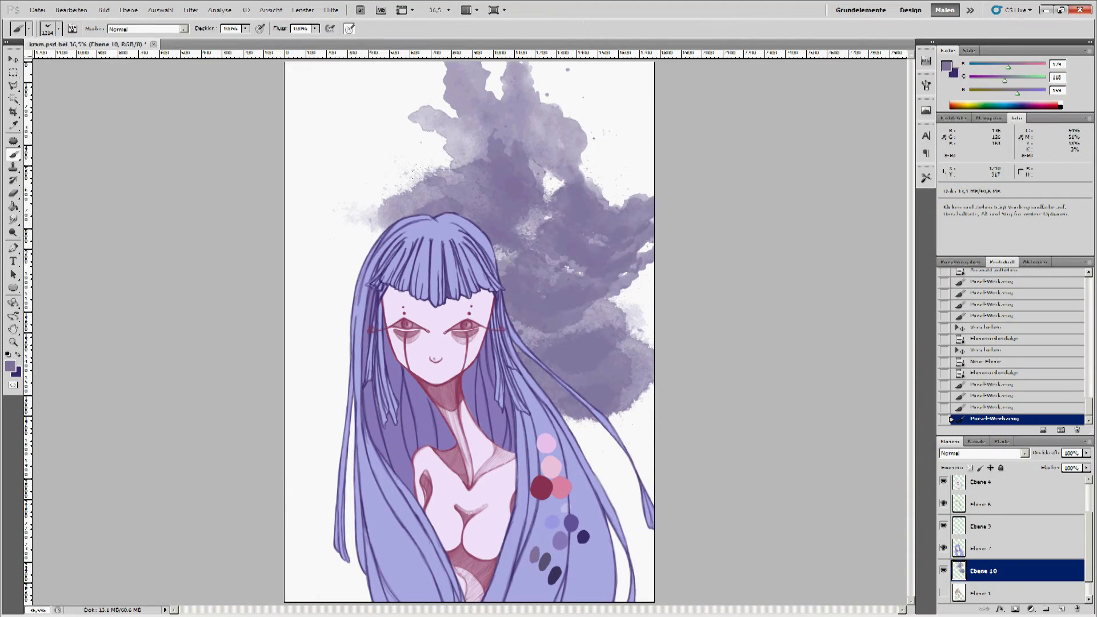
pyautogui.moveTo(321, 400); pyautogui.dragTo(309, 509)
pyautogui.moveTo(366, 240); pyautogui.dragTo(297, 229)
pyautogui.click(51, 29)
pyautogui.moveTo(366, 172); pyautogui.dragTo(469, 137)
pyautogui.moveTo(629, 372); pyautogui.dragTo(634, 549)
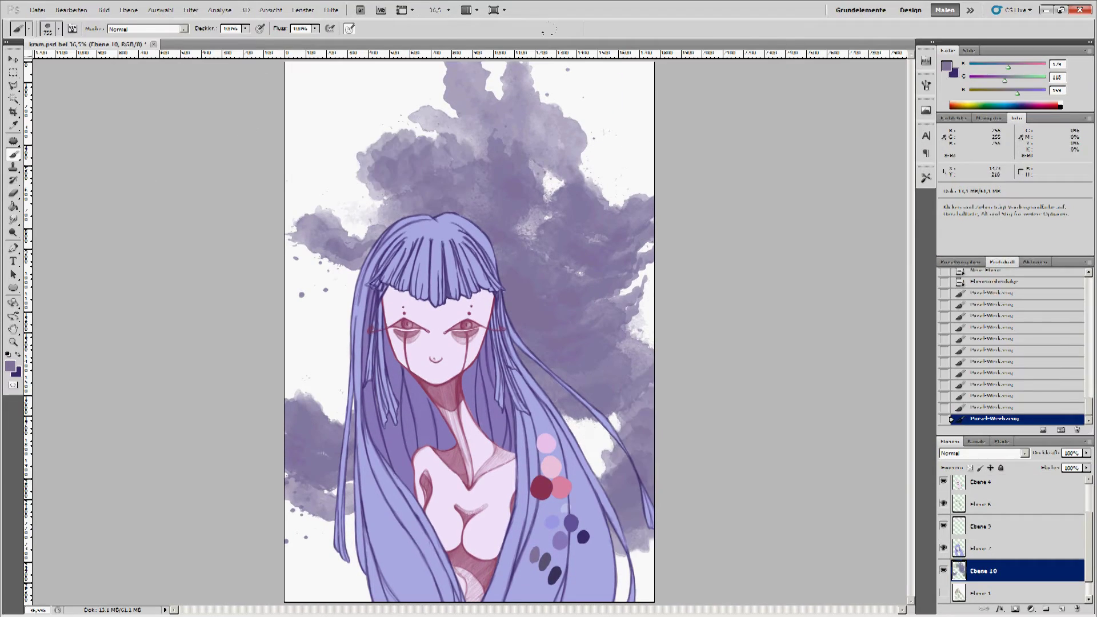
pyautogui.moveTo(623, 115); pyautogui.dragTo(652, 143)
# Cover the remaining white background with soft, semi-transparent greyish-violet strokes on Ebene 11 using a different brush.
pyautogui.press('b')
pyautogui.click(52, 28)
pyautogui.doubleClick(42, 103)
pyautogui.moveTo(297, 143); pyautogui.dragTo(320, 543)
pyautogui.moveTo(320, 543)
pyautogui.mouseDown()
pyautogui.moveTo(640, 143)
pyautogui.moveTo(629, 457)
pyautogui.mouseUp()
pyautogui.moveTo(629, 457); pyautogui.dragTo(309, 343)
pyautogui.moveTo(606, 143); pyautogui.dragTo(635, 549)
pyautogui.moveTo(588, 446)
pyautogui.mouseDown()
pyautogui.moveTo(320, 172)
pyautogui.moveTo(314, 400)
pyautogui.mouseUp()
pyautogui.moveTo(320, 143)
pyautogui.mouseDown()
pyautogui.moveTo(306, 537)
pyautogui.moveTo(320, 126)
pyautogui.mouseUp()
pyautogui.moveTo(320, 126); pyautogui.dragTo(400, 211)
pyautogui.moveTo(566, 114); pyautogui.dragTo(651, 194)
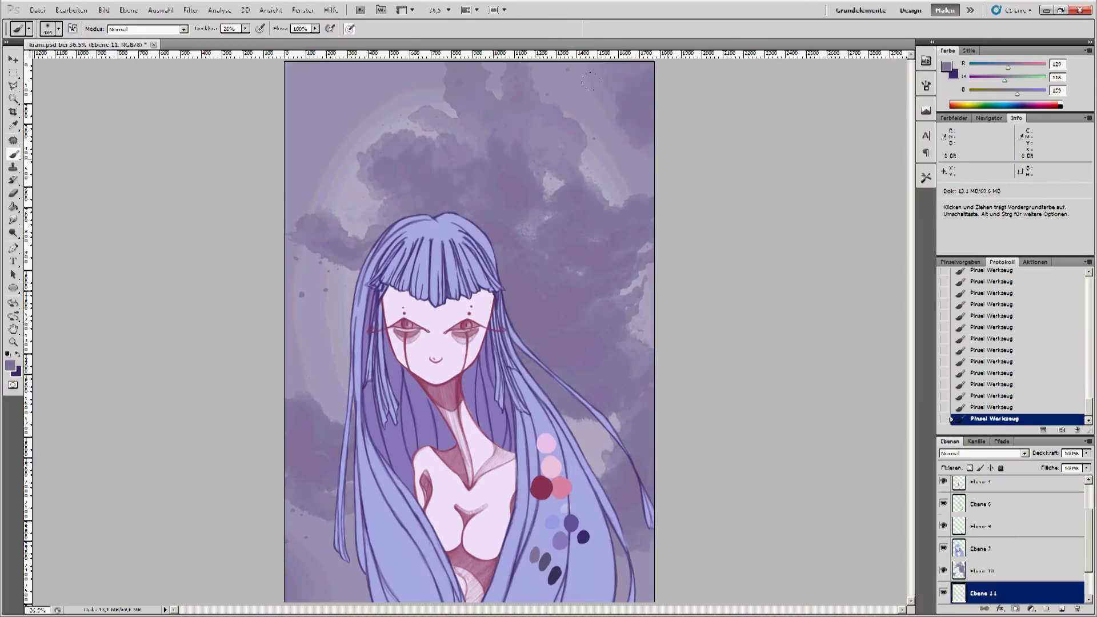
pyautogui.moveTo(309, 503); pyautogui.dragTo(299, 597)
pyautogui.moveTo(303, 400); pyautogui.dragTo(320, 114)
pyautogui.moveTo(320, 114); pyautogui.dragTo(452, 212)
pyautogui.moveTo(595, 115); pyautogui.dragTo(652, 177)
# Paint darker grey-violet cloud textures around the hair on Ebene 10 with textured brushes.
pyautogui.click(58, 29)
pyautogui.doubleClick(117, 147)
pyautogui.click(245, 28)
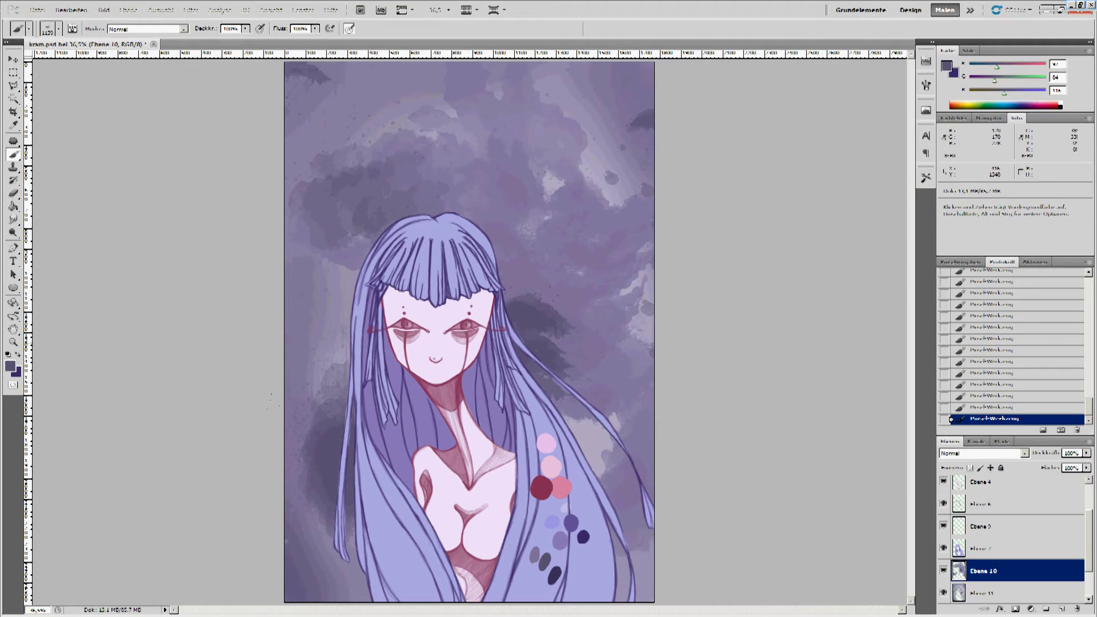
pyautogui.click(58, 29)
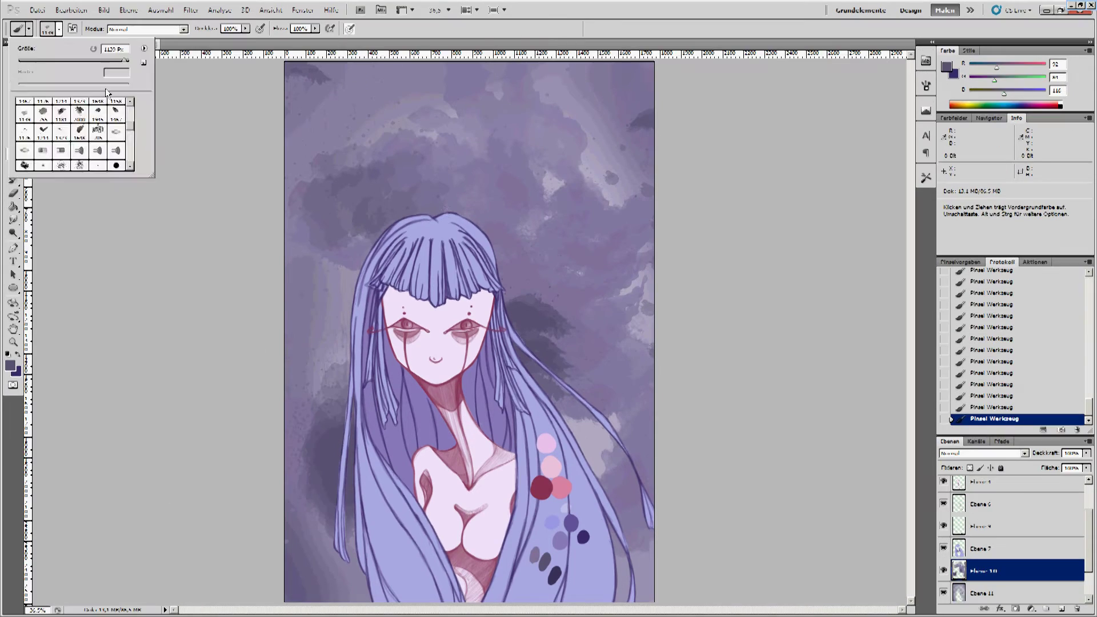
pyautogui.moveTo(549, 297); pyautogui.dragTo(629, 366)
pyautogui.doubleClick(97, 132)
pyautogui.moveTo(337, 257); pyautogui.dragTo(326, 331)
pyautogui.moveTo(506, 481); pyautogui.dragTo(638, 514)
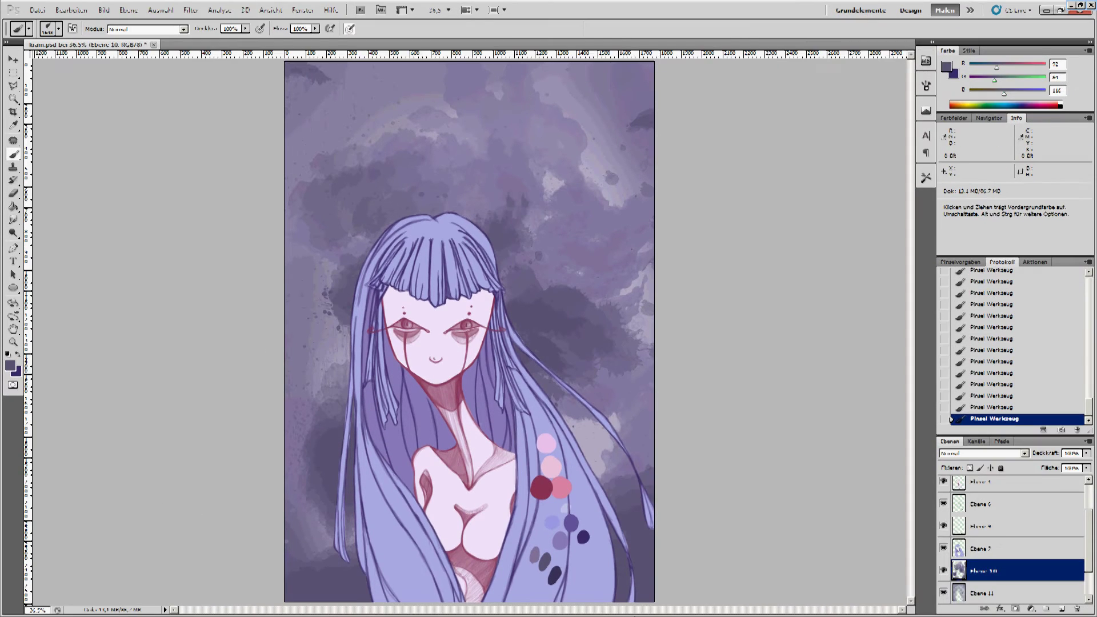
# Paint dark greyish-violet mist over the lower hair and torso on a new topmost layer and reduce that layer's opacity.
pyautogui.click(1061, 610)
pyautogui.moveTo(1018, 595); pyautogui.dragTo(1017, 483)
pyautogui.moveTo(474, 532); pyautogui.dragTo(514, 543)
pyautogui.click(1088, 453)
pyautogui.moveTo(1067, 463); pyautogui.dragTo(1061, 471)
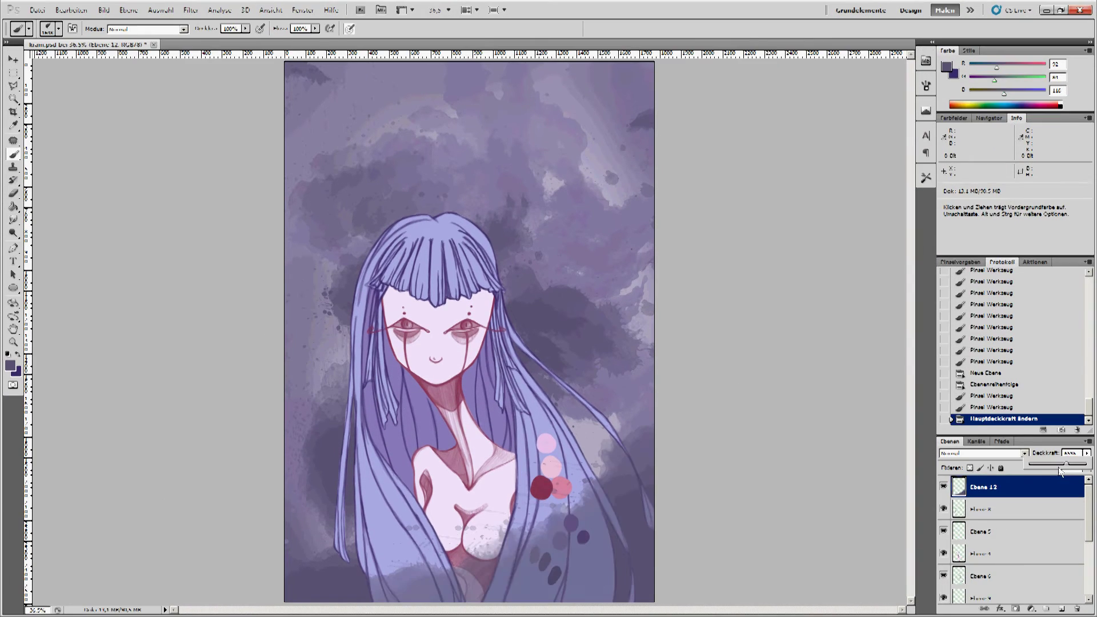
# Extend the textured mist on Ebene 12 over the hair on both sides, part of the face and the surrounding background.
pyautogui.moveTo(625, 389); pyautogui.dragTo(649, 434)
pyautogui.moveTo(623, 331); pyautogui.dragTo(646, 423)
pyautogui.moveTo(400, 354); pyautogui.dragTo(309, 435)
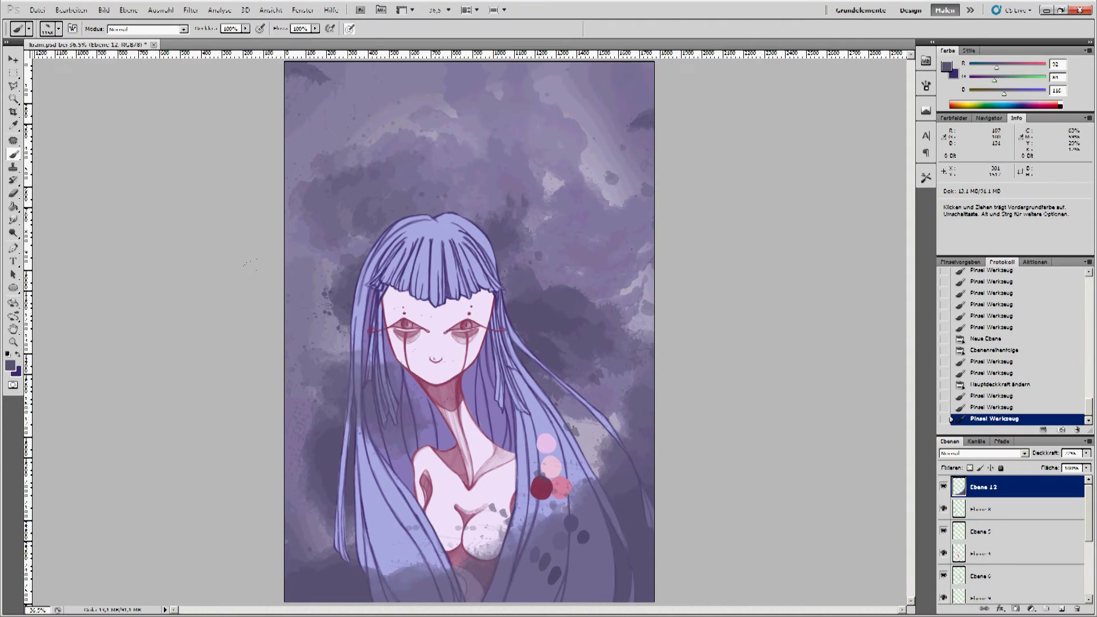
pyautogui.moveTo(349, 314); pyautogui.dragTo(291, 423)
pyautogui.moveTo(407, 352); pyautogui.dragTo(426, 380)
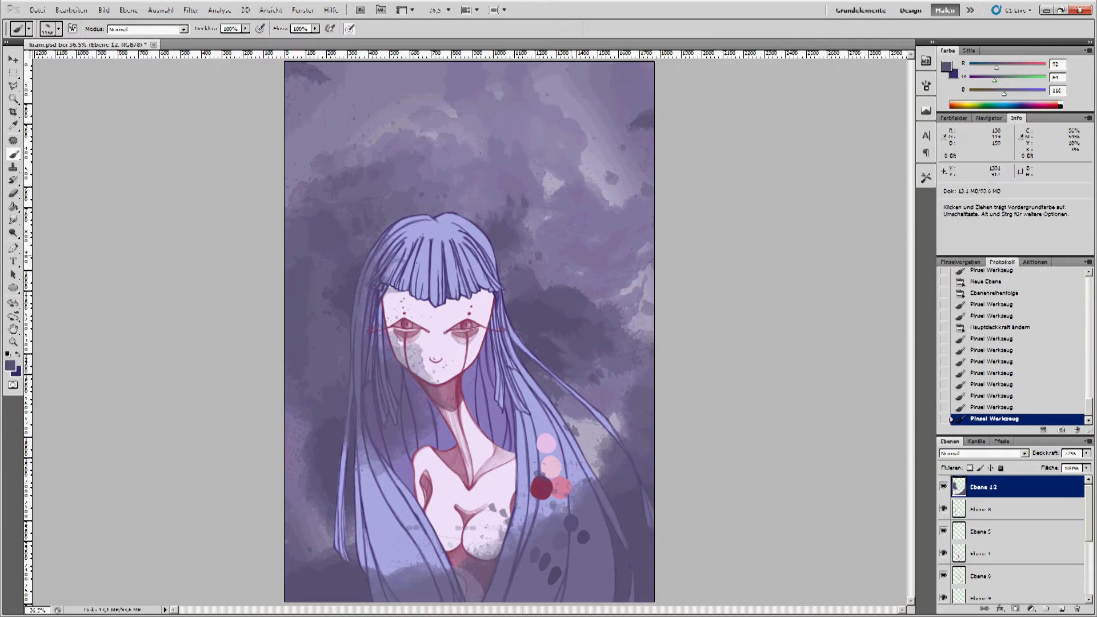
pyautogui.moveTo(634, 309); pyautogui.dragTo(537, 143)
# Set Ebene 12's opacity to 100% and paint darker violet patches along the canvas's left edge and lower corners.
pyautogui.moveTo(1062, 463); pyautogui.dragTo(1085, 456)
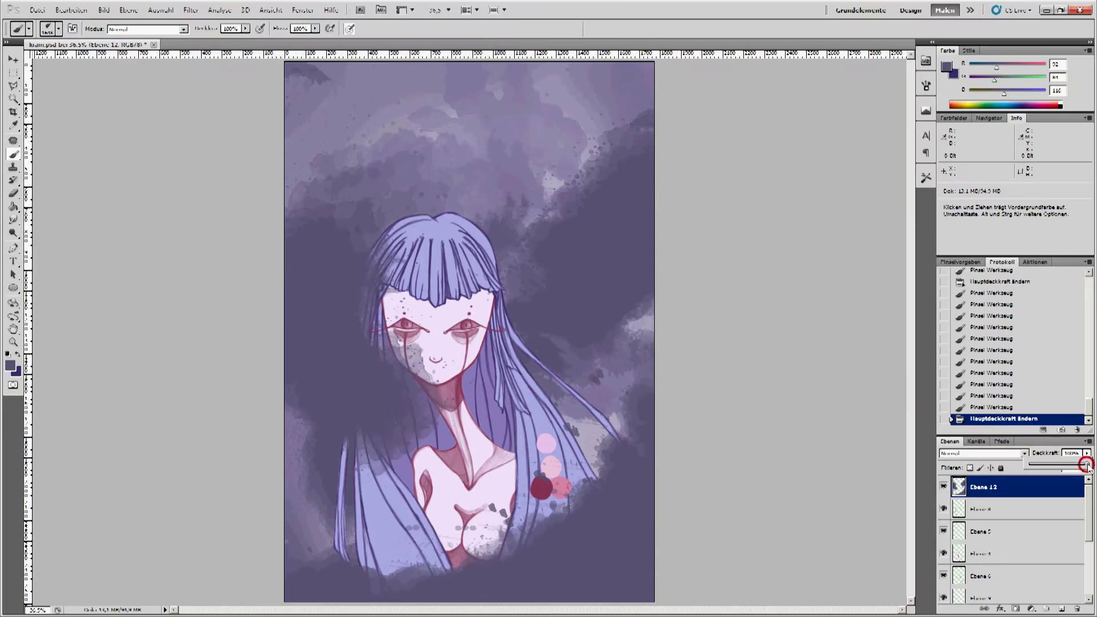
pyautogui.click(47, 29)
pyautogui.press('Return')
pyautogui.moveTo(583, 514); pyautogui.dragTo(652, 571)
pyautogui.moveTo(629, 503); pyautogui.dragTo(652, 532)
pyautogui.click(48, 29)
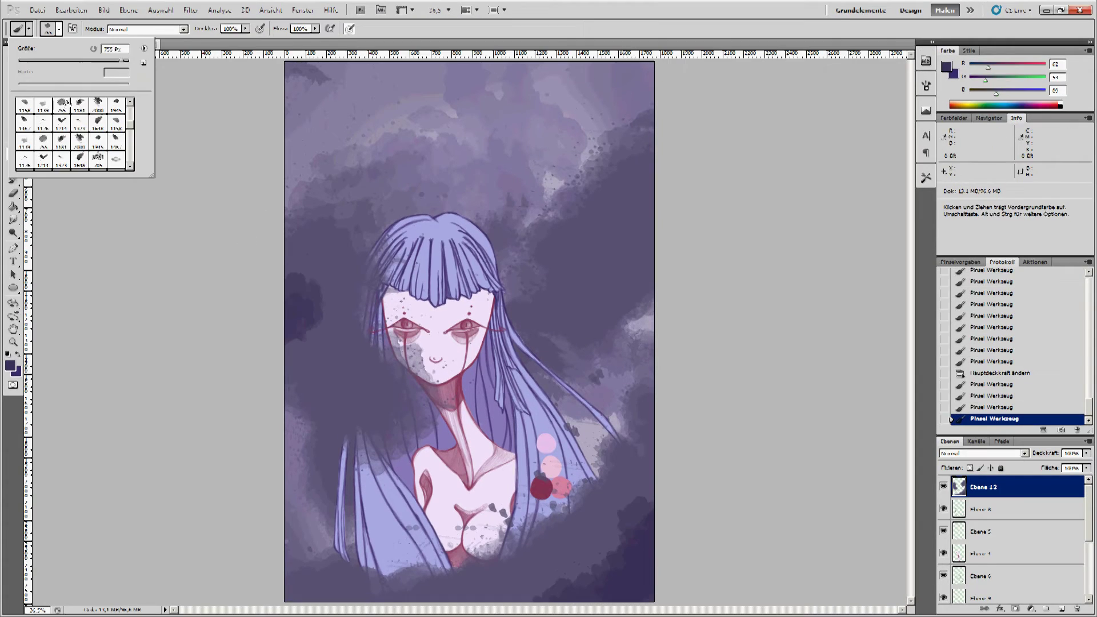
pyautogui.press('Return')
pyautogui.moveTo(297, 229); pyautogui.dragTo(343, 354)
pyautogui.moveTo(1087, 452); pyautogui.dragTo(1066, 481)
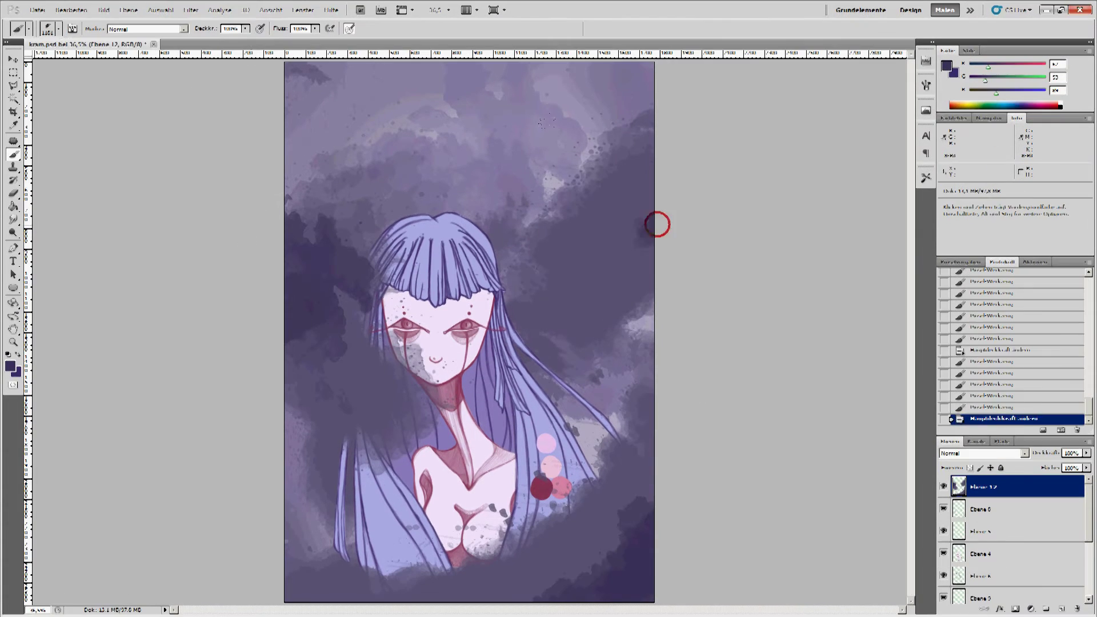
# Darken the right edge and upper-right corner of the canvas on Ebene 12 with textured dark violet strokes.
pyautogui.moveTo(657, 224); pyautogui.dragTo(612, 269)
pyautogui.click(48, 29)
pyautogui.press('Return')
pyautogui.click(47, 29)
pyautogui.moveTo(651, 115)
pyautogui.mouseDown()
pyautogui.moveTo(612, 143)
pyautogui.moveTo(618, 114)
pyautogui.mouseUp()
pyautogui.press('Return')
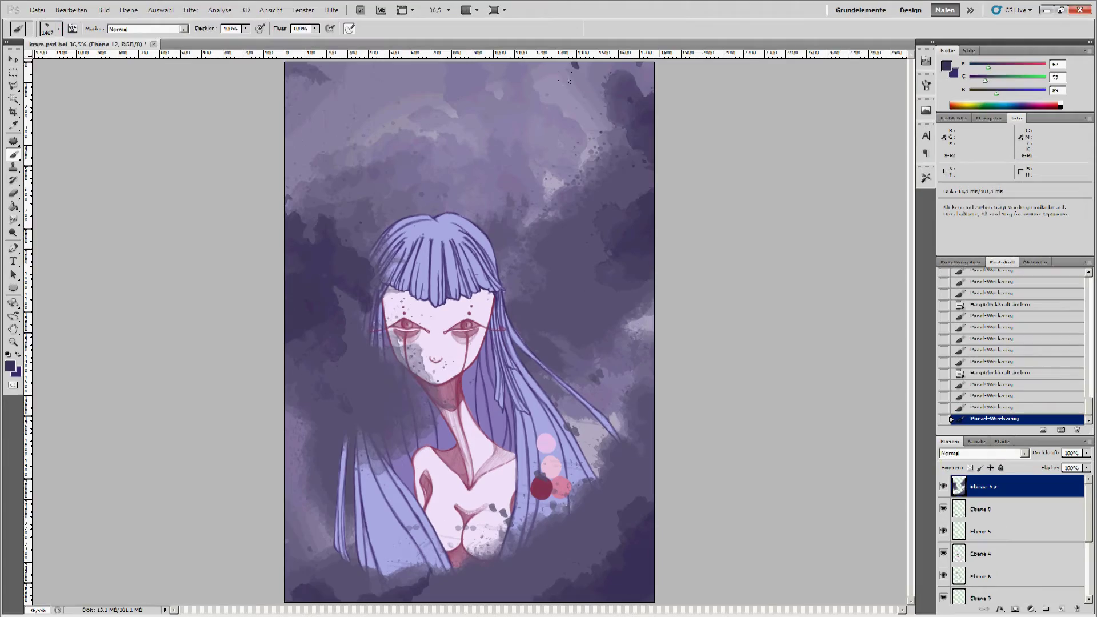
# Erase dark mist specks around the chest on Ebene 12 and lower the layer's opacity to 68%.
pyautogui.press('e')
pyautogui.scroll(4, 466, 566)
pyautogui.click(434, 535)
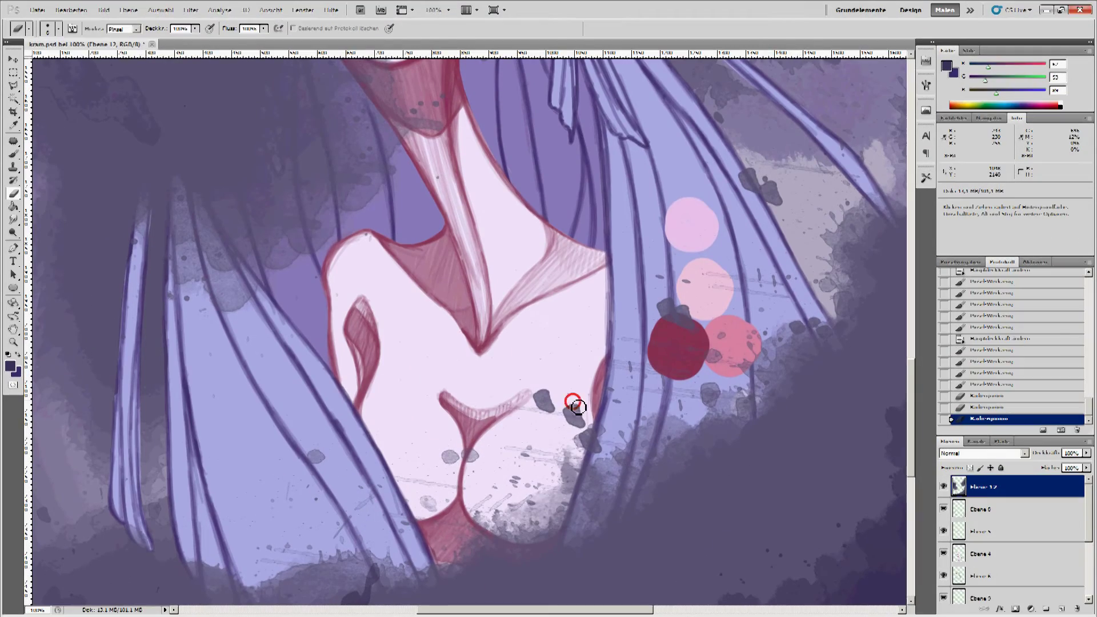
pyautogui.press('z')
pyautogui.hotkey('ctrl', '0')
pyautogui.moveTo(1087, 453); pyautogui.dragTo(1051, 474)
pyautogui.click(944, 487)
pyautogui.click(944, 487)
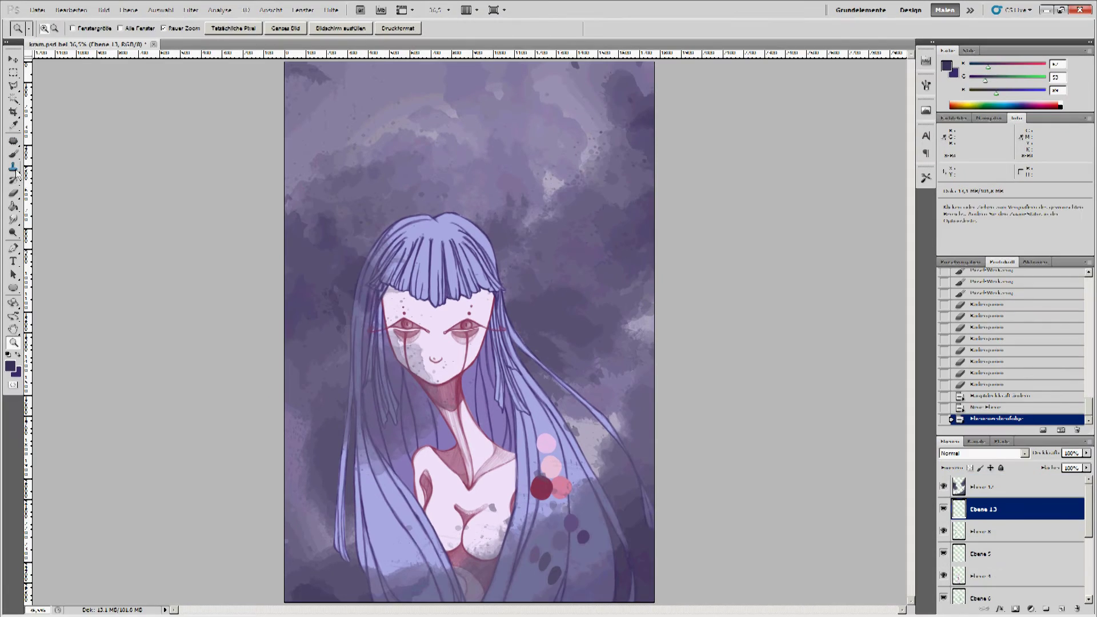
# Paint greyish-violet texture over the lower part of the figure on Ebene 13, using a colour sampled from the palette dots.
pyautogui.rightClick(555, 401)
pyautogui.click(588, 450)
pyautogui.press('b')
pyautogui.click(544, 557)
pyautogui.click(59, 28)
pyautogui.click(125, 107)
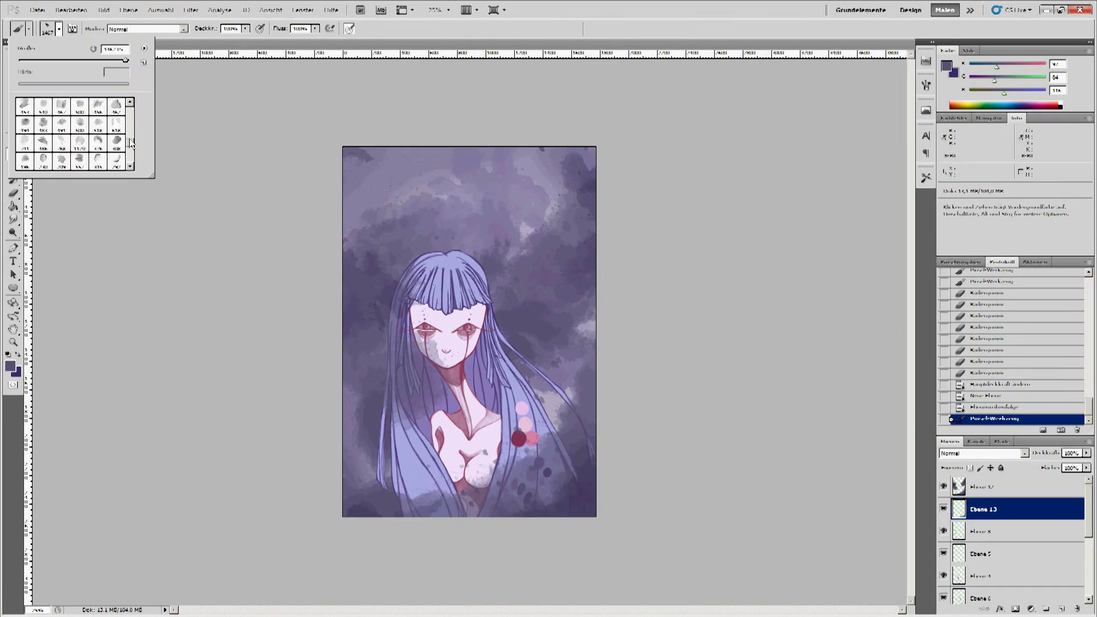
pyautogui.click(461, 489)
# Erase parts of the mist on Ebene 12 over the lower hair with a different eraser tip.
pyautogui.press('e')
pyautogui.click(59, 28)
pyautogui.click(503, 499)
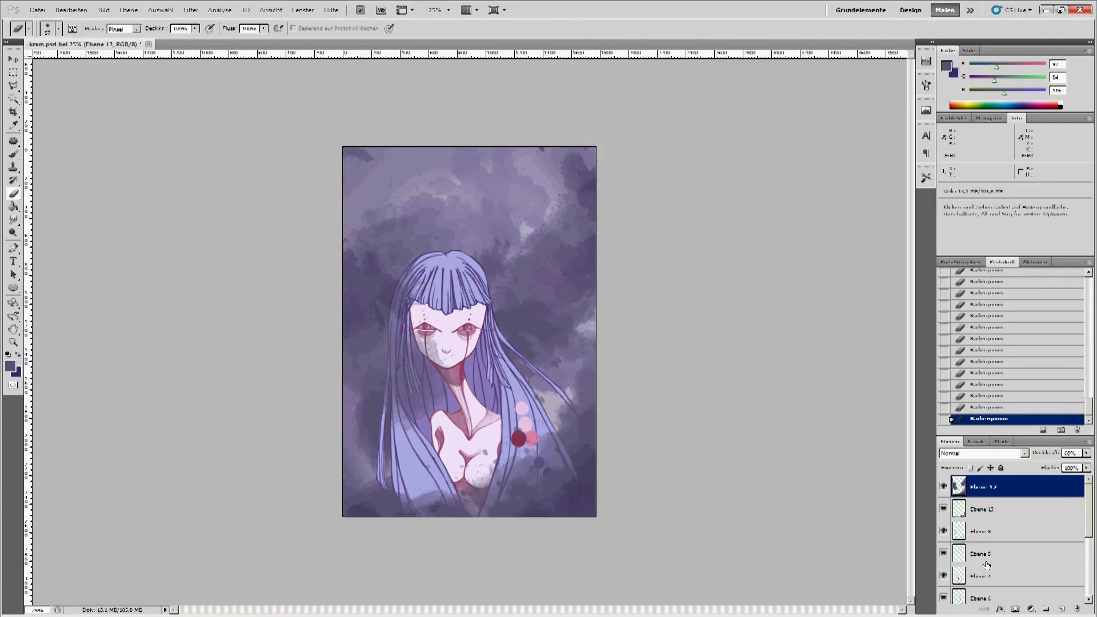
pyautogui.click(1000, 517)
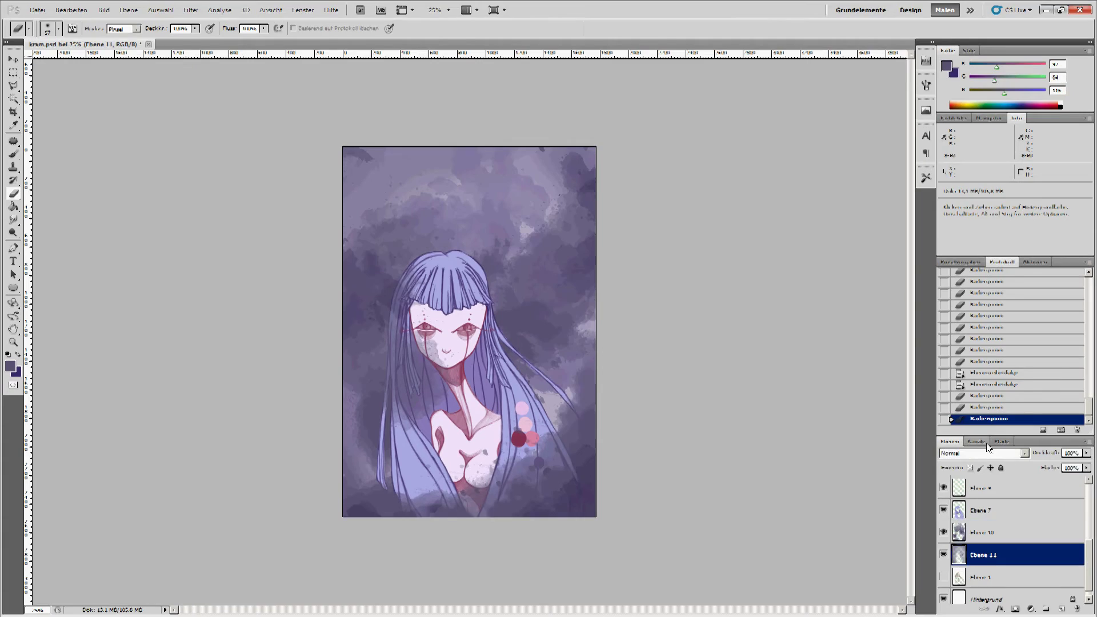
# Darken the upper background around the head with soft violet strokes at 20% opacity and undo the last stroke.
pyautogui.press('b')
pyautogui.scroll(1, 1054, 563)
pyautogui.press('2')
pyautogui.moveTo(371, 171)
pyautogui.mouseDown()
pyautogui.moveTo(571, 183)
pyautogui.moveTo(504, 296)
pyautogui.mouseUp()
pyautogui.moveTo(474, 255); pyautogui.dragTo(577, 223)
pyautogui.hotkey('ctrl', 'z')
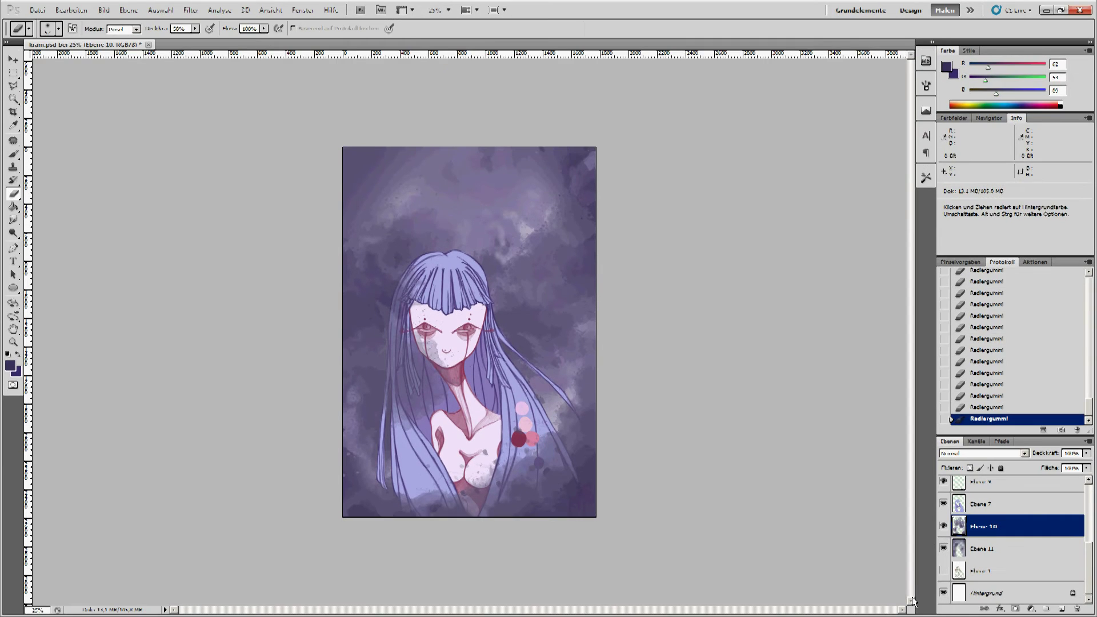
# Blend the pale cloud patch above the head on Ebene 10 with a textured brush and undo the last stroke.
pyautogui.press('z')
pyautogui.click(493, 490)
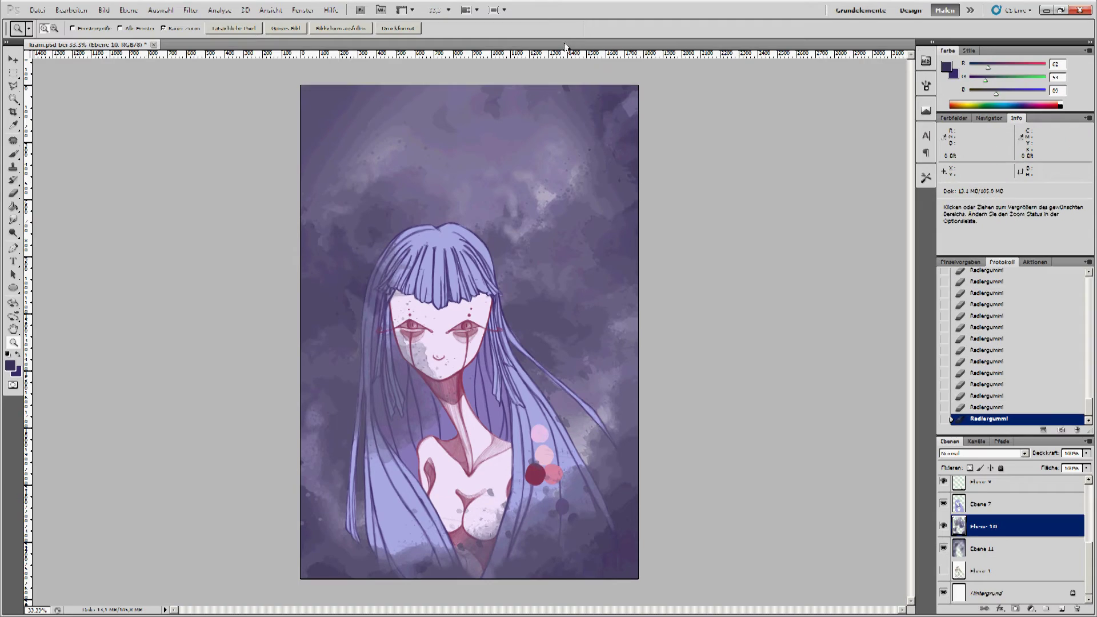
pyautogui.press('b')
pyautogui.click(58, 29)
pyautogui.click(657, 249)
pyautogui.hotkey('ctrl', 'z')
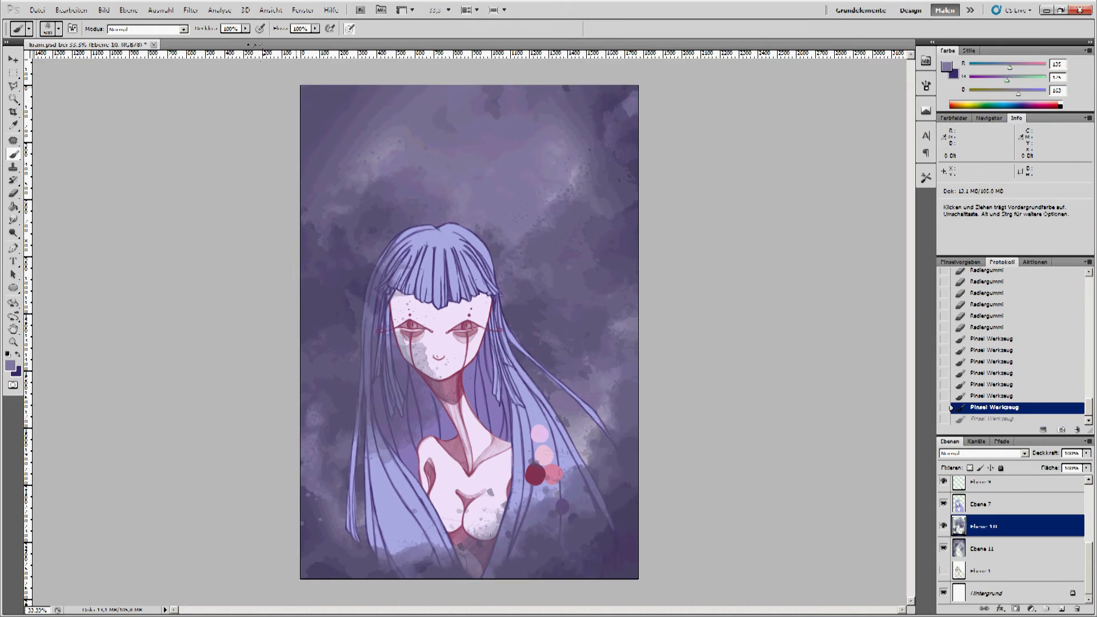
# Paint more cloud texture beside the figure with another colour and brush tip.
pyautogui.click(10, 366)
pyautogui.click(662, 323)
pyautogui.click(58, 28)
pyautogui.press('Escape')
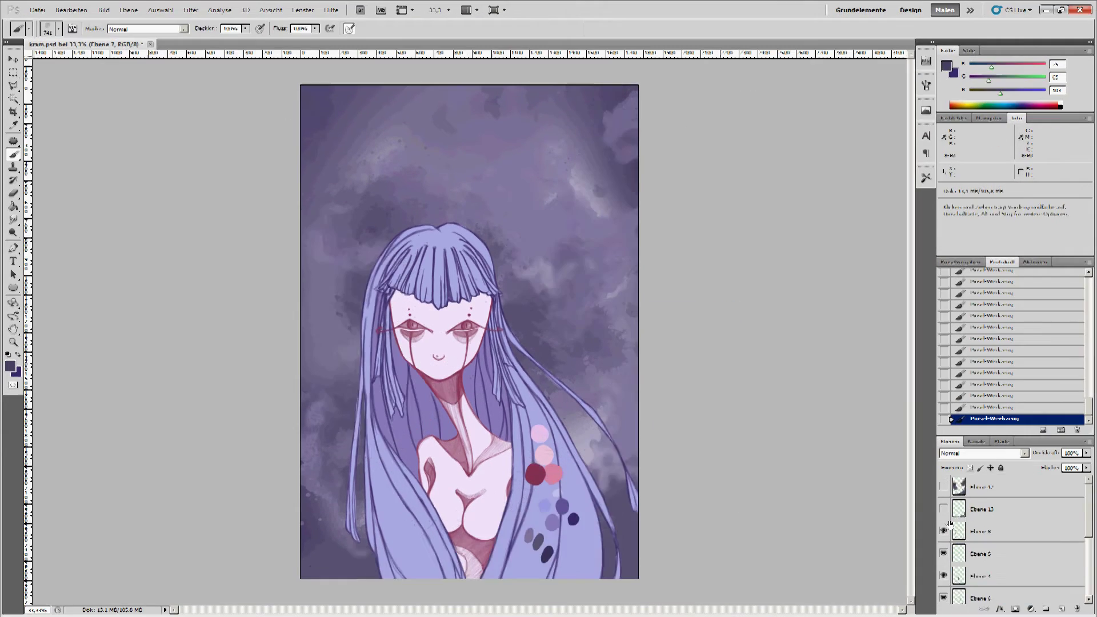
# Shade the inner hair left of the neck on Ebene 7 with thin dark violet strands sampled from the artwork.
pyautogui.scroll(-3, 949, 523)
pyautogui.scroll(2, 678, 515)
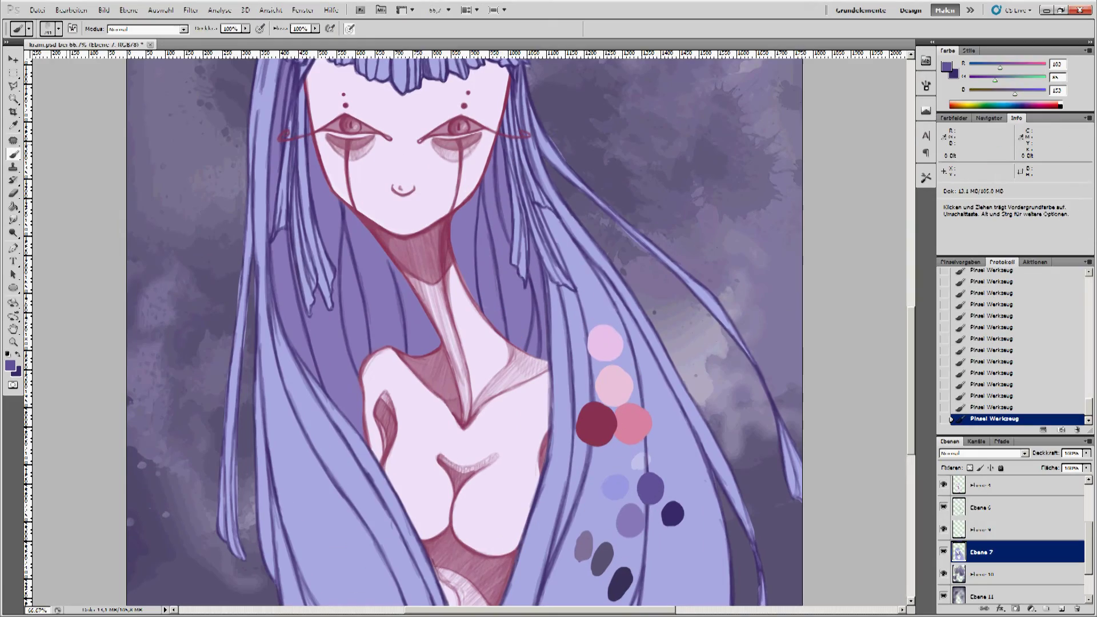
pyautogui.press('i')
pyautogui.click(678, 510)
pyautogui.press('b')
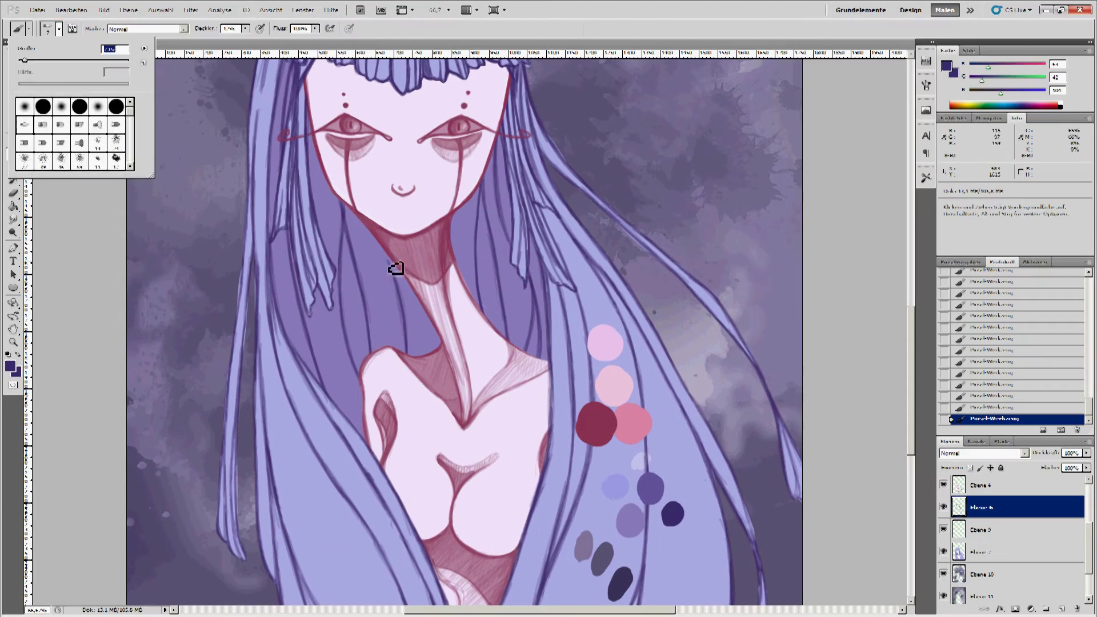
pyautogui.click(959, 508)
pyautogui.click(1017, 553)
pyautogui.click(47, 29)
pyautogui.press('Return')
pyautogui.keyDown('alt'); pyautogui.click(356, 239); pyautogui.keyUp('alt')
pyautogui.hotkey('ctrl', 'z')
pyautogui.moveTo(367, 306)
pyautogui.mouseDown()
pyautogui.moveTo(350, 229)
pyautogui.moveTo(400, 355)
pyautogui.mouseUp()
pyautogui.moveTo(354, 223)
pyautogui.mouseDown()
pyautogui.moveTo(385, 351)
pyautogui.moveTo(362, 254)
pyautogui.moveTo(405, 286)
pyautogui.moveTo(439, 359)
pyautogui.moveTo(380, 339)
pyautogui.moveTo(378, 277)
pyautogui.moveTo(355, 212)
pyautogui.moveTo(378, 323)
pyautogui.moveTo(371, 223)
pyautogui.mouseUp()
# Paint dark violet strands through the left temple hair and the inner hair right of the neck.
pyautogui.press('r')
pyautogui.press('b')
pyautogui.moveTo(316, 140)
pyautogui.mouseDown()
pyautogui.moveTo(320, 229)
pyautogui.moveTo(339, 269)
pyautogui.moveTo(367, 440)
pyautogui.moveTo(338, 297)
pyautogui.mouseUp()
pyautogui.moveTo(297, 360); pyautogui.dragTo(266, 135)
pyautogui.moveTo(912, 389); pyautogui.dragTo(914, 337)
pyautogui.moveTo(485, 260); pyautogui.dragTo(460, 380)
pyautogui.moveTo(492, 223)
pyautogui.mouseDown()
pyautogui.moveTo(512, 420)
pyautogui.moveTo(531, 351)
pyautogui.moveTo(515, 430)
pyautogui.mouseUp()
# Smudge the dark strands on both sides of the neck so they blend into the inner hair.
pyautogui.press('r')
pyautogui.moveTo(480, 294); pyautogui.dragTo(455, 323)
pyautogui.moveTo(320, 277)
pyautogui.mouseDown()
pyautogui.moveTo(323, 301)
pyautogui.moveTo(343, 304)
pyautogui.mouseUp()
pyautogui.moveTo(312, 400); pyautogui.dragTo(303, 425)
pyautogui.moveTo(274, 320); pyautogui.dragTo(278, 229)
pyautogui.moveTo(503, 322); pyautogui.dragTo(513, 331)
pyautogui.moveTo(519, 400); pyautogui.dragTo(492, 412)
pyautogui.moveTo(401, 367); pyautogui.dragTo(423, 394)
pyautogui.scroll(-5, 427, 440)
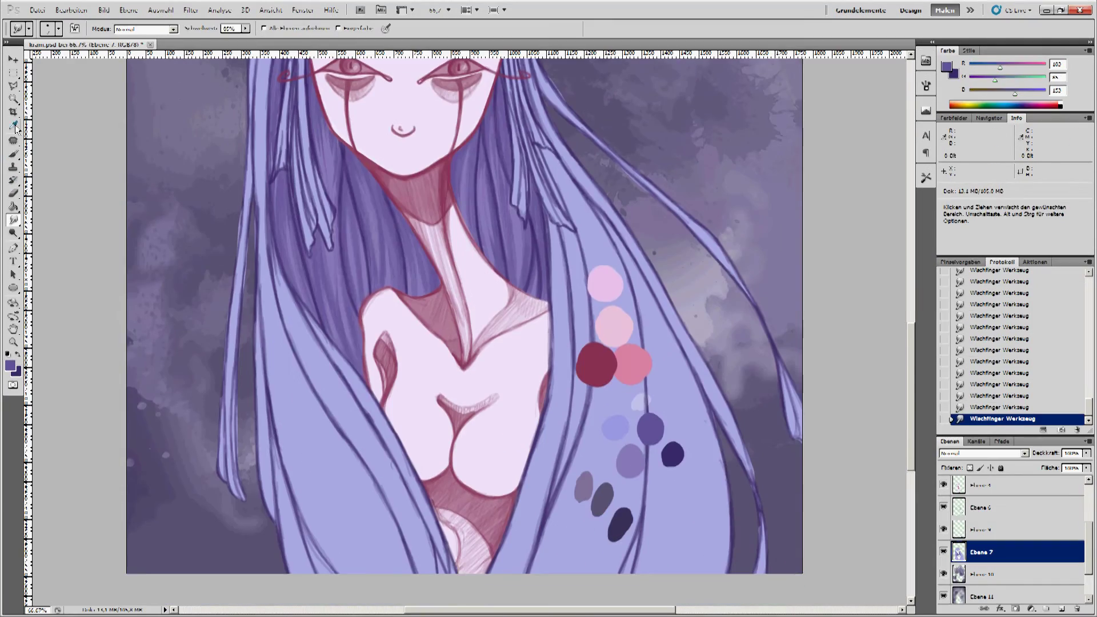
# Paint mid-violet strands down the outer hair and temple locks on the left side of the face.
pyautogui.scroll(5, 400, 343)
pyautogui.press('b')
pyautogui.moveTo(300, 343); pyautogui.dragTo(303, 194)
pyautogui.moveTo(312, 157); pyautogui.dragTo(307, 181)
pyautogui.moveTo(286, 335); pyautogui.dragTo(286, 252)
pyautogui.moveTo(261, 206); pyautogui.dragTo(247, 400)
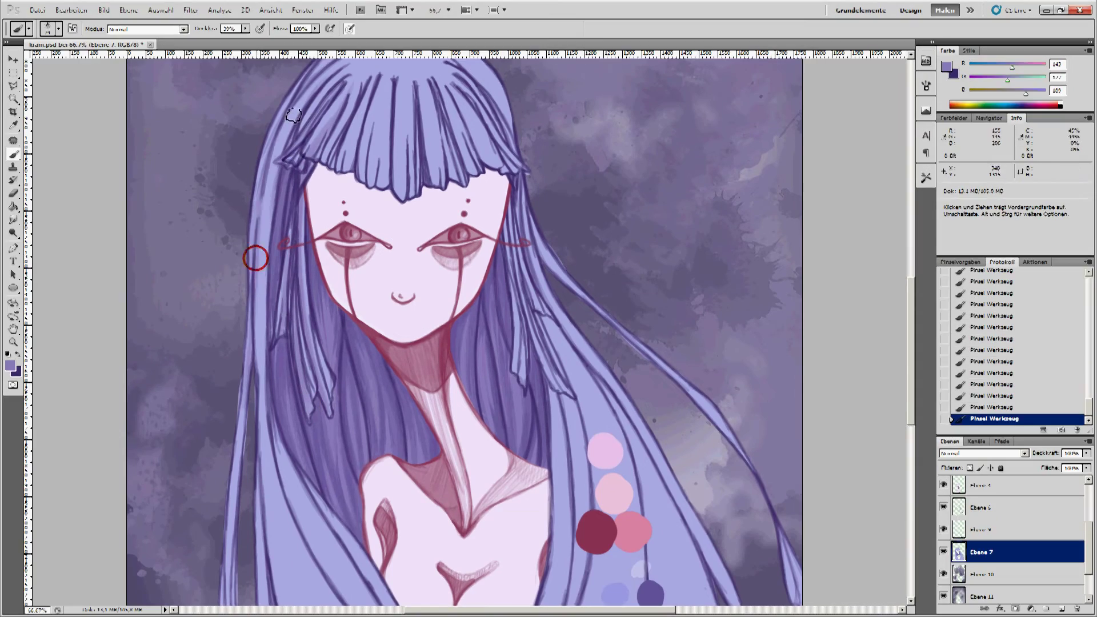
# Shade the fringe and crown with mid-violet strands following the hair's direction.
pyautogui.scroll(3, 338, 152)
pyautogui.click(333, 255)
pyautogui.moveTo(343, 172); pyautogui.dragTo(403, 289)
pyautogui.moveTo(377, 162); pyautogui.dragTo(400, 294)
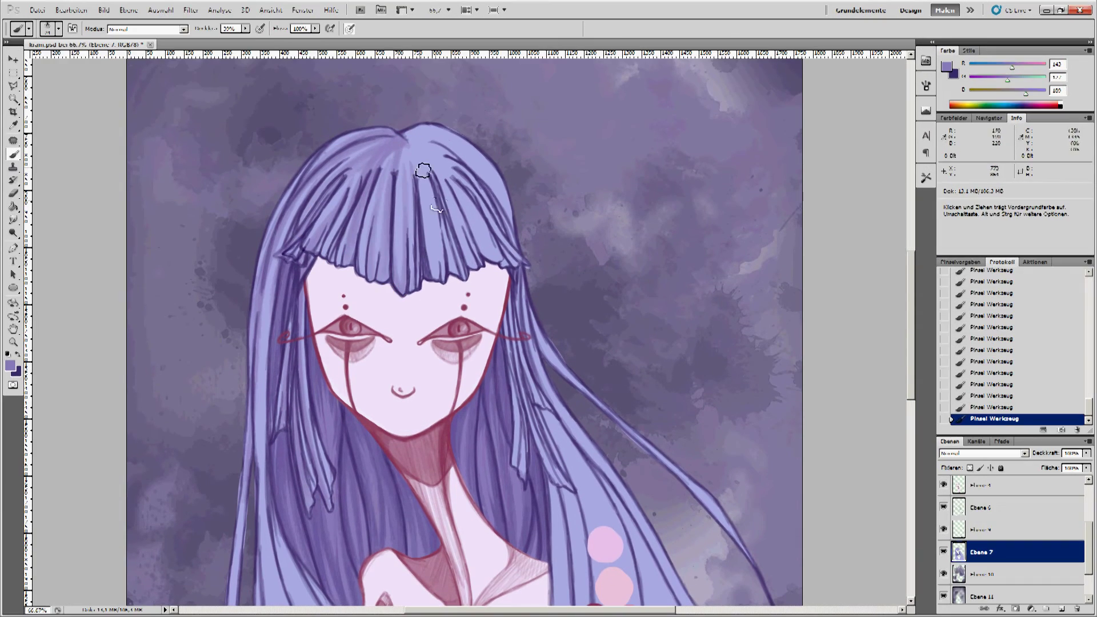
pyautogui.moveTo(423, 160); pyautogui.dragTo(451, 241)
# Shade the outer locks on both sides of the face and the right half of the crown with mid-violet strands.
pyautogui.moveTo(263, 260); pyautogui.dragTo(261, 396)
pyautogui.moveTo(267, 474); pyautogui.dragTo(265, 543)
pyautogui.moveTo(481, 243); pyautogui.dragTo(507, 266)
pyautogui.moveTo(474, 143); pyautogui.dragTo(503, 251)
pyautogui.moveTo(434, 134)
pyautogui.mouseDown()
pyautogui.moveTo(517, 229)
pyautogui.moveTo(517, 417)
pyautogui.mouseUp()
pyautogui.scroll(-2, 492, 150)
pyautogui.moveTo(515, 223); pyautogui.dragTo(563, 438)
pyautogui.scroll(-5, 400, 286)
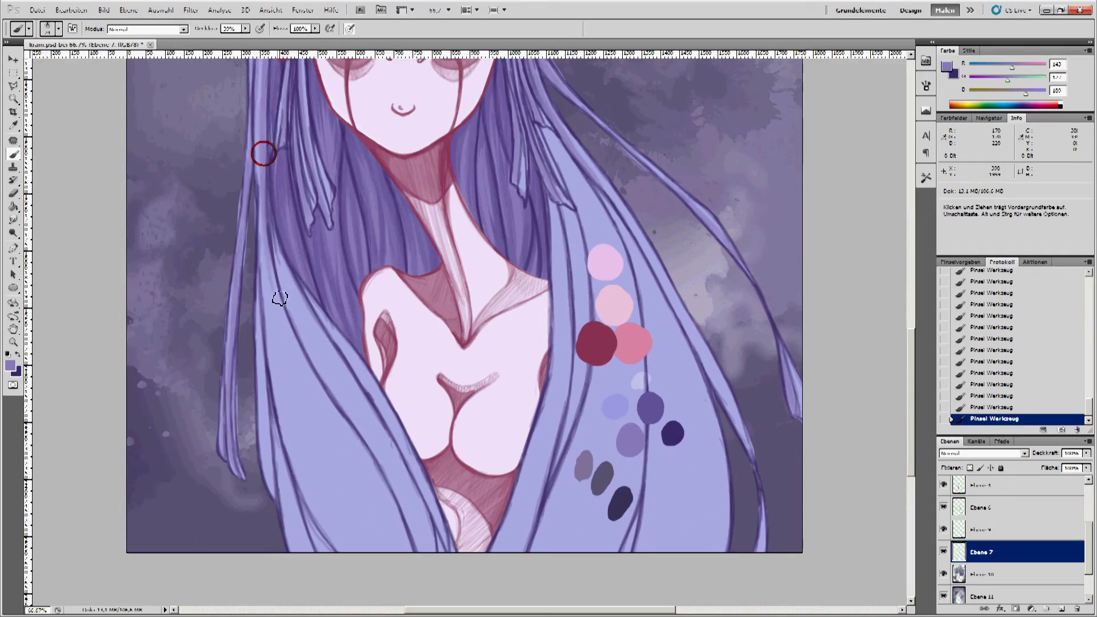
# Paint long mid-violet strands down the wide lower-left section of hair beside the torso.
pyautogui.moveTo(279, 298); pyautogui.dragTo(328, 537)
pyautogui.moveTo(311, 389); pyautogui.dragTo(304, 507)
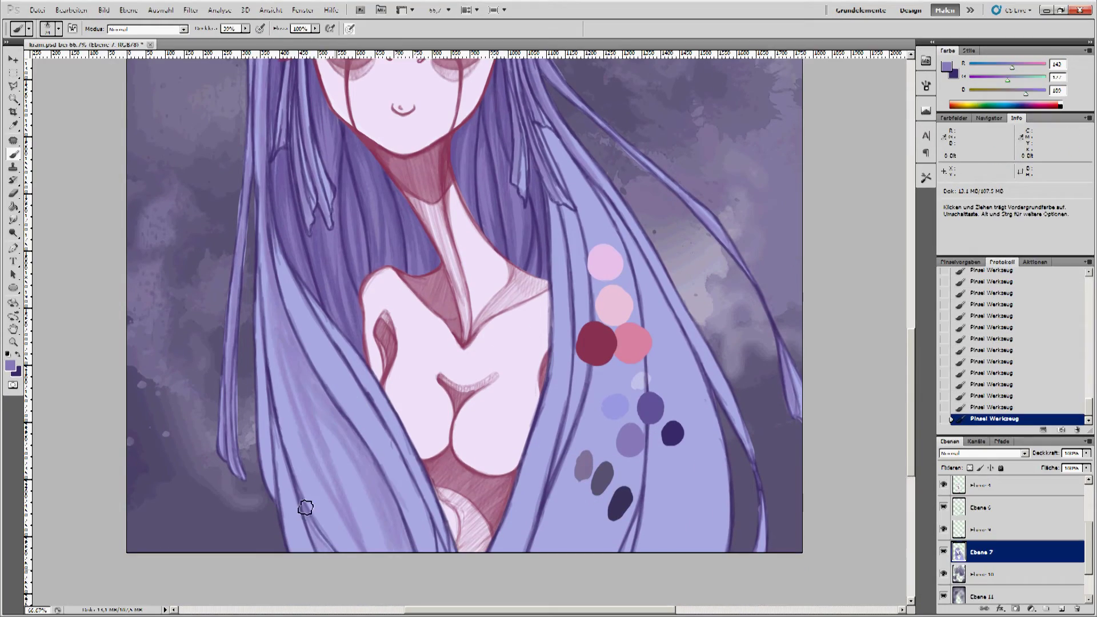
pyautogui.moveTo(268, 349); pyautogui.dragTo(288, 548)
pyautogui.moveTo(280, 243); pyautogui.dragTo(300, 320)
pyautogui.moveTo(385, 417); pyautogui.dragTo(425, 540)
pyautogui.moveTo(377, 394); pyautogui.dragTo(440, 526)
pyautogui.scroll(3, 400, 343)
pyautogui.scroll(-3, 401, 343)
# Paint long mid-violet strands down the wide lower-right section of hair behind the palette dots.
pyautogui.moveTo(566, 359)
pyautogui.mouseDown()
pyautogui.moveTo(556, 447)
pyautogui.moveTo(559, 252)
pyautogui.mouseUp()
pyautogui.moveTo(551, 132); pyautogui.dragTo(577, 326)
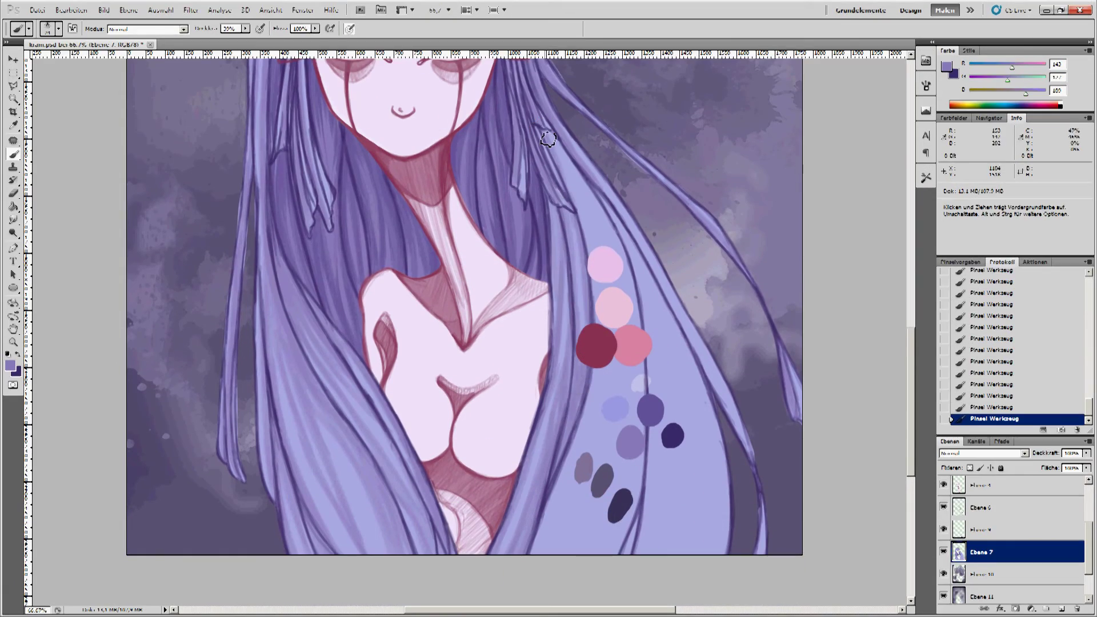
pyautogui.moveTo(560, 480); pyautogui.dragTo(559, 522)
pyautogui.moveTo(652, 402); pyautogui.dragTo(650, 520)
pyautogui.moveTo(572, 138); pyautogui.dragTo(621, 260)
pyautogui.moveTo(595, 166); pyautogui.dragTo(694, 336)
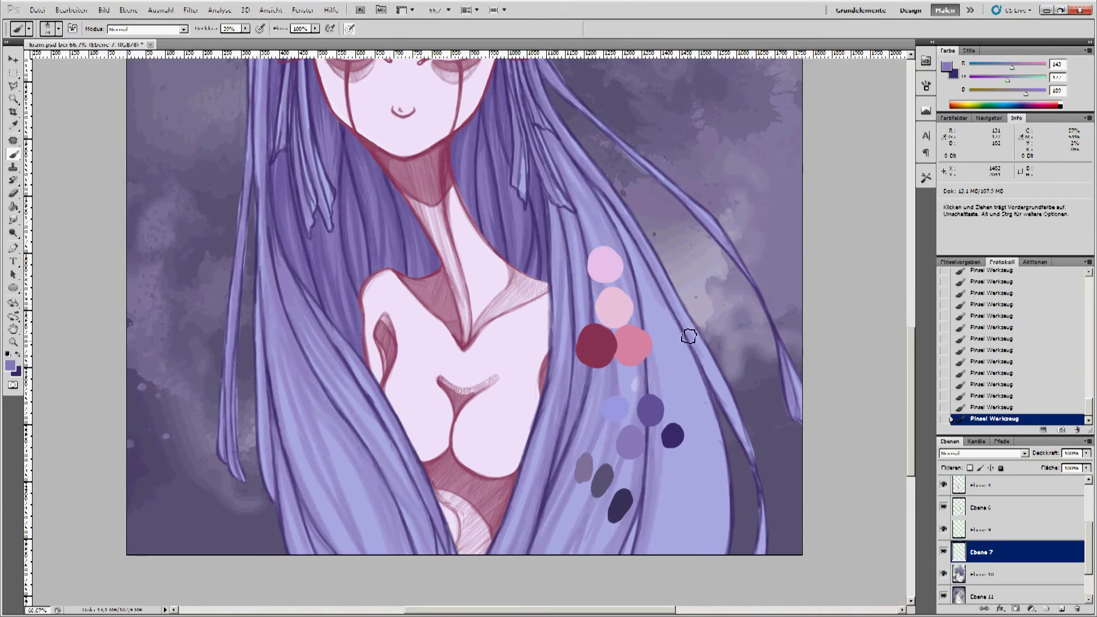
pyautogui.moveTo(715, 297); pyautogui.dragTo(663, 537)
pyautogui.moveTo(686, 340); pyautogui.dragTo(708, 543)
pyautogui.scroll(1, 606, 580)
# Smudge the mid-violet strands in the hair on Ebene 7 to soften them.
pyautogui.click(14, 220)
pyautogui.moveTo(294, 379)
pyautogui.mouseDown()
pyautogui.moveTo(276, 460)
pyautogui.moveTo(283, 523)
pyautogui.mouseUp()
pyautogui.scroll(5, 258, 246)
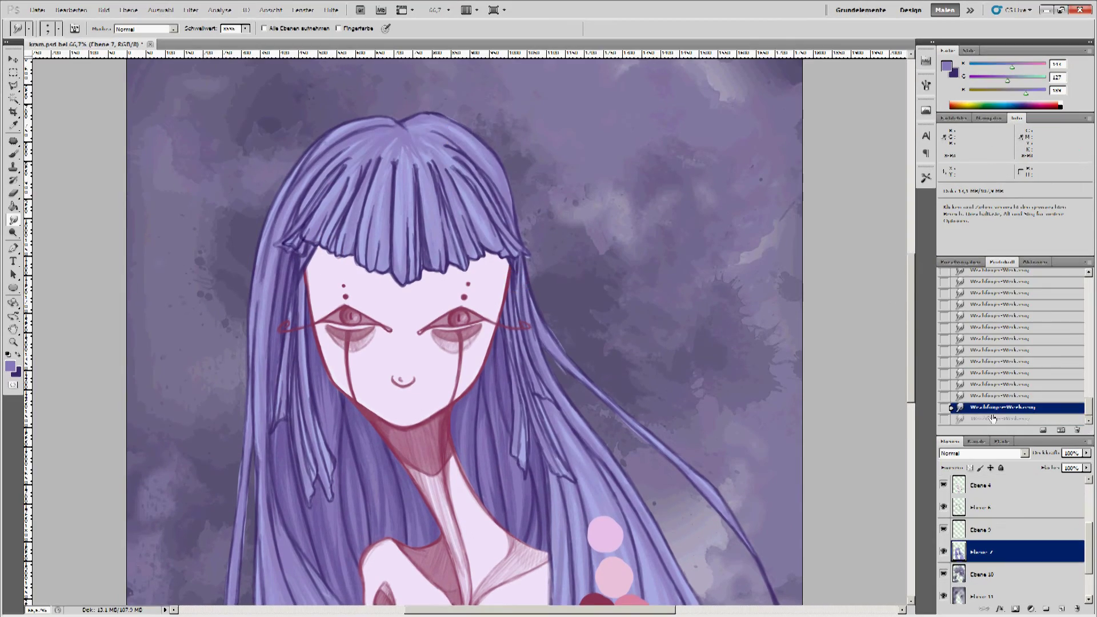
pyautogui.scroll(-3, 568, 289)
pyautogui.scroll(-1, 571, 295)
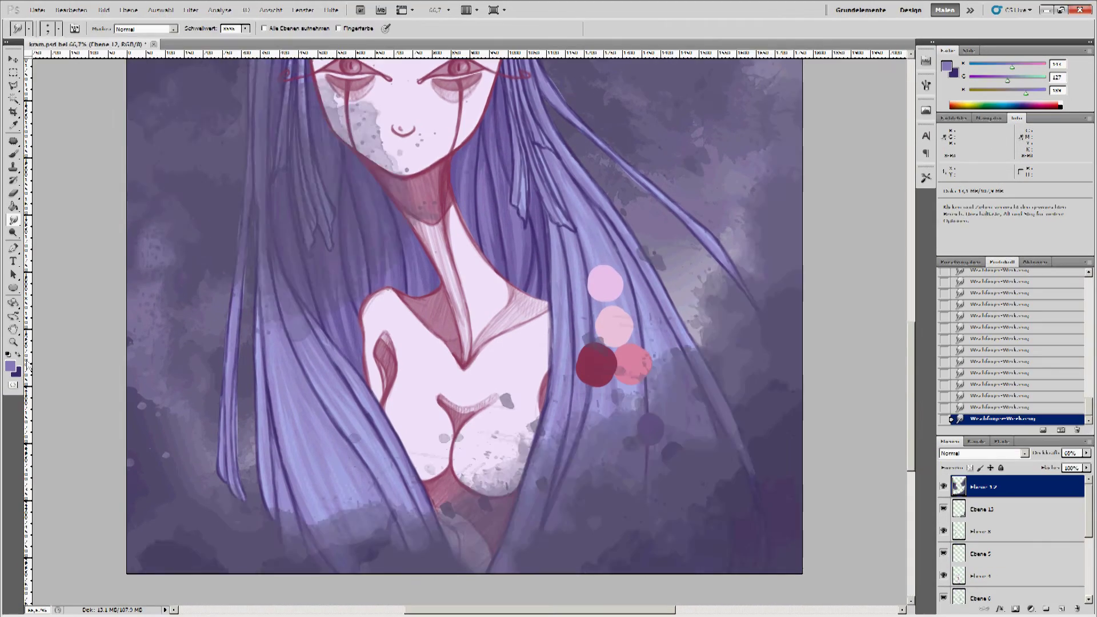
# Add small near-white highlights to both eyes on Ebene 4.
pyautogui.press('z')
pyautogui.moveTo(571, 442); pyautogui.dragTo(540, 441)
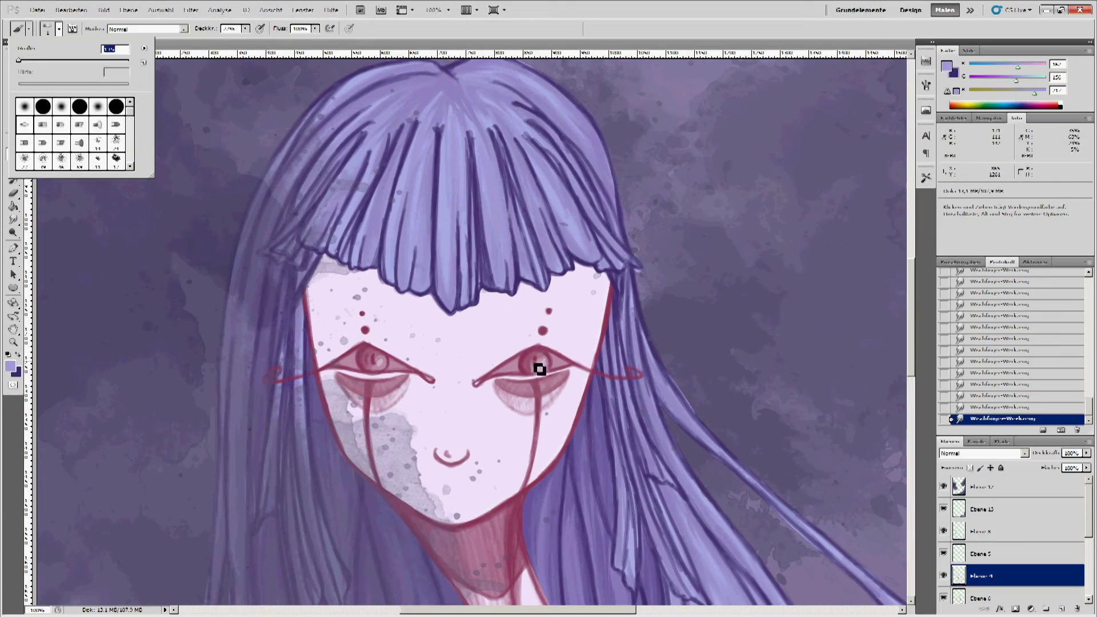
pyautogui.hotkey('ctrl', 'z')
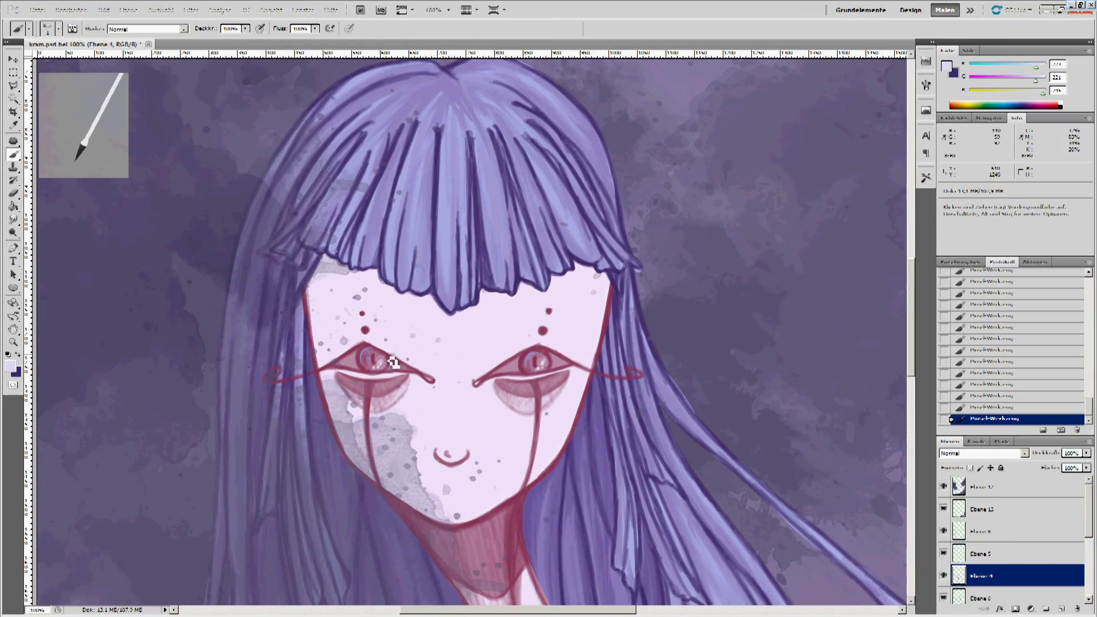
# Draw a wavy dark-red line across the forehead below the fringe on Ebene 5, starting faintly at 11% opacity.
pyautogui.moveTo(323, 322)
pyautogui.mouseDown()
pyautogui.moveTo(306, 340)
pyautogui.moveTo(428, 343)
pyautogui.moveTo(551, 323)
pyautogui.moveTo(605, 298)
pyautogui.mouseUp()
pyautogui.press('1')
pyautogui.press('1')
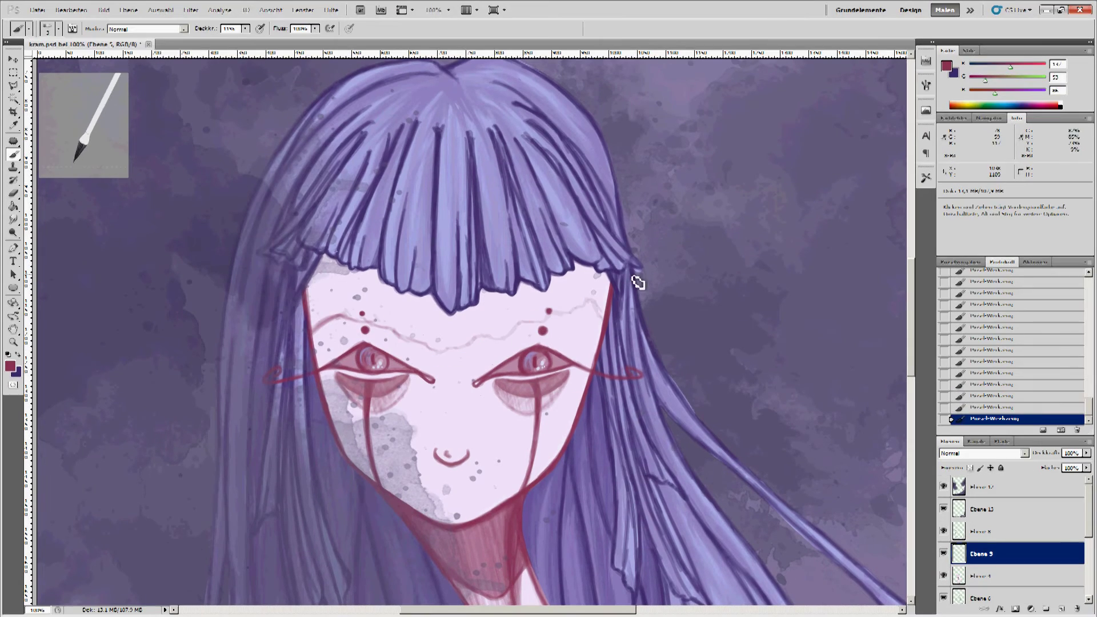
pyautogui.moveTo(311, 335); pyautogui.dragTo(613, 334)
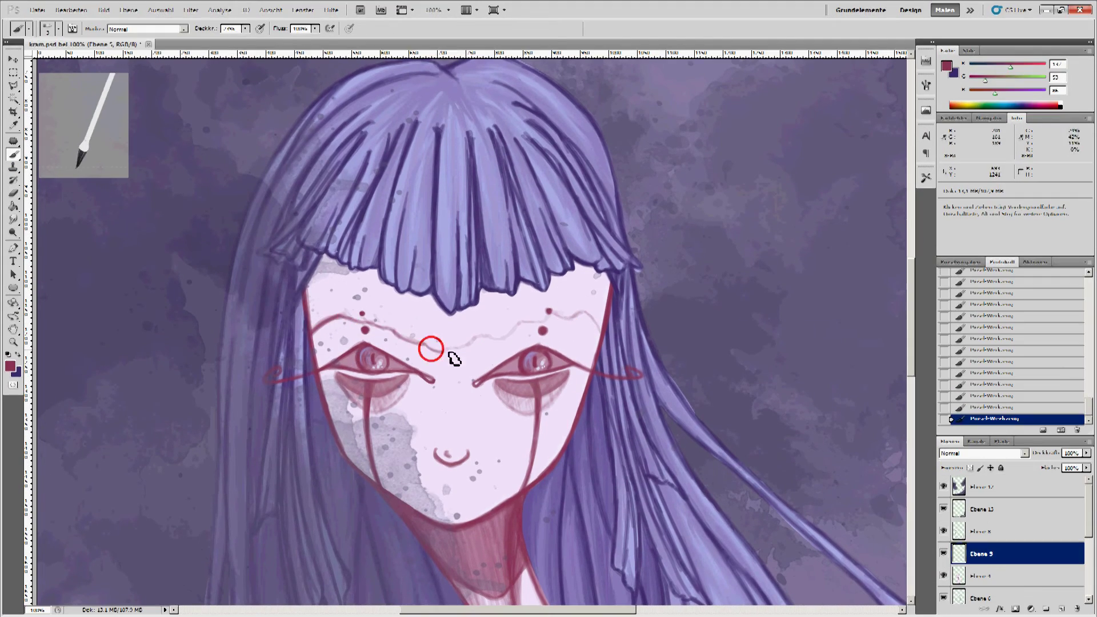
pyautogui.moveTo(323, 325)
pyautogui.mouseDown()
pyautogui.moveTo(355, 299)
pyautogui.moveTo(385, 311)
pyautogui.moveTo(439, 301)
pyautogui.moveTo(544, 311)
pyautogui.moveTo(586, 255)
pyautogui.moveTo(609, 320)
pyautogui.mouseUp()
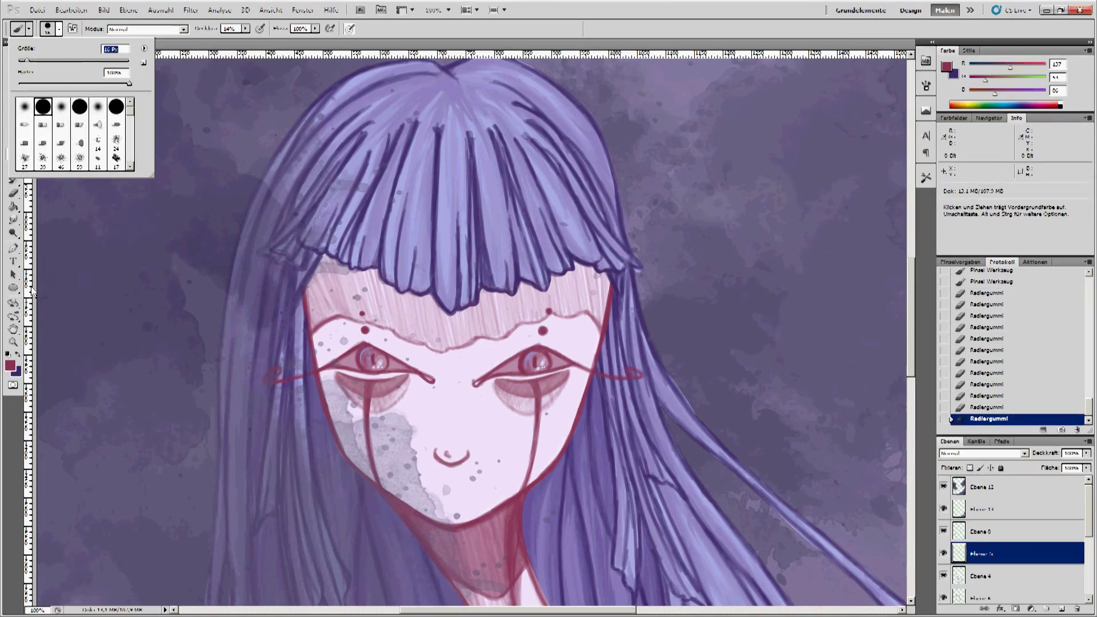
# Fill the forehead between fringe and wavy line with dark-red hatching and erase along the shading's edges.
pyautogui.moveTo(314, 278)
pyautogui.mouseDown()
pyautogui.moveTo(463, 320)
pyautogui.moveTo(452, 309)
pyautogui.mouseUp()
pyautogui.moveTo(595, 292); pyautogui.dragTo(491, 311)
pyautogui.scroll(1, 343, 280)
pyautogui.press('e')
pyautogui.moveTo(382, 230)
pyautogui.mouseDown()
pyautogui.moveTo(465, 345)
pyautogui.moveTo(495, 306)
pyautogui.moveTo(578, 343)
pyautogui.moveTo(650, 286)
pyautogui.moveTo(694, 297)
pyautogui.moveTo(773, 266)
pyautogui.moveTo(859, 260)
pyautogui.mouseUp()
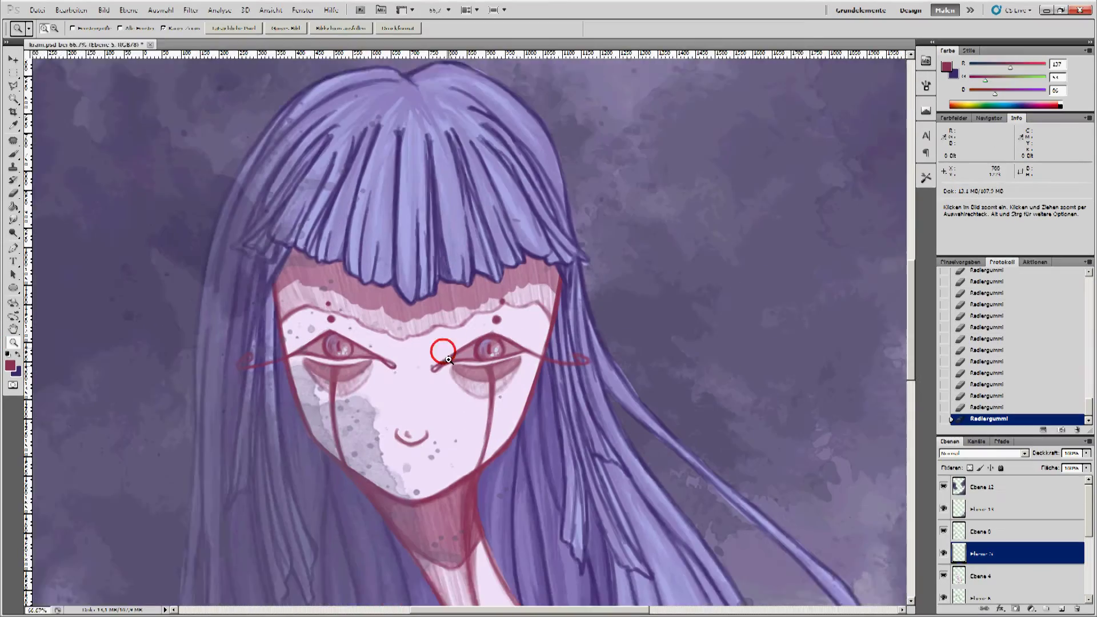
# Refine the red forehead shading on Ebene 5 and adjust the layer's colour with Hue/Saturation.
pyautogui.click(57, 29)
pyautogui.click(361, 310)
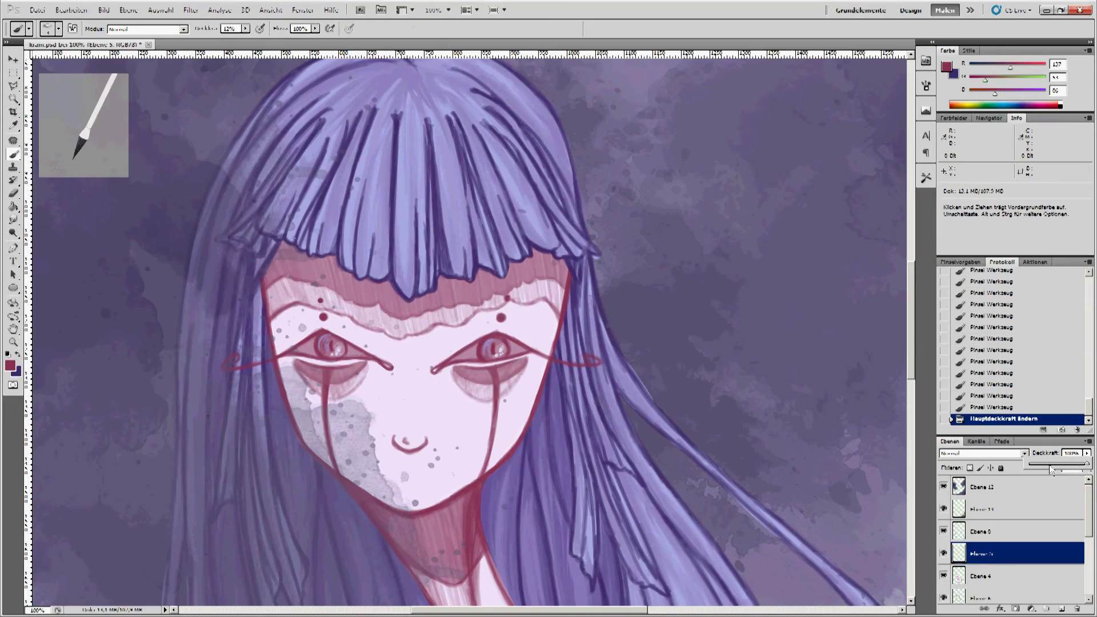
pyautogui.hotkey('ctrl', 'u')
pyautogui.moveTo(168, 196); pyautogui.dragTo(179, 200)
pyautogui.press('Return')
pyautogui.rightClick(277, 368)
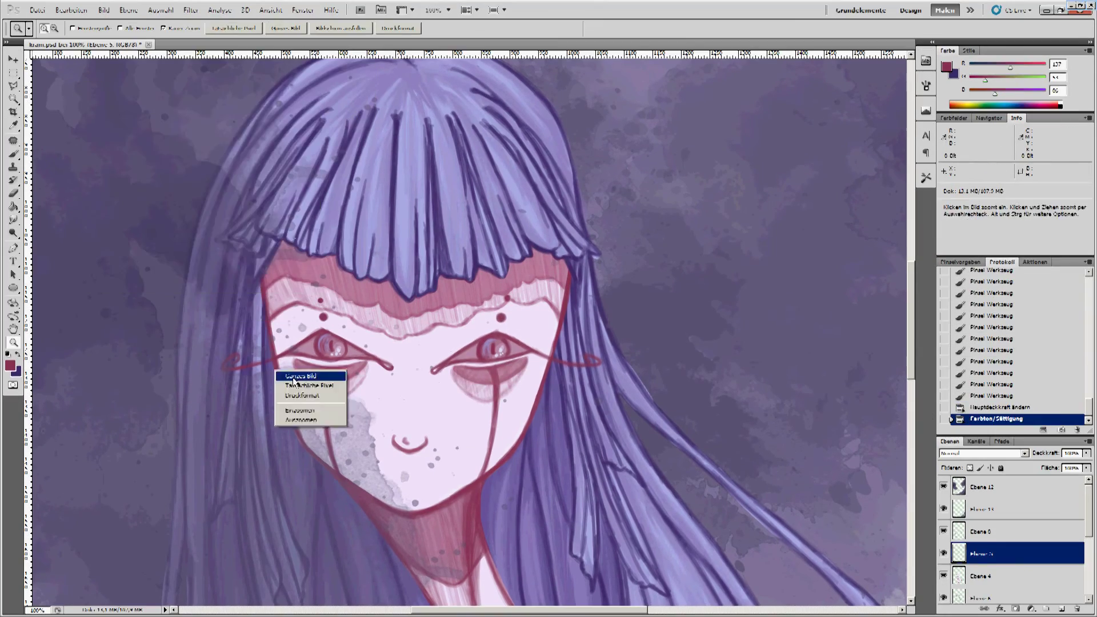
# Clean up the red face marking on Ebene 5 with the eraser.
pyautogui.rightClick(368, 455)
pyautogui.press('b')
pyautogui.click(58, 28)
pyautogui.press('Return')
pyautogui.moveTo(191, 295)
pyautogui.mouseDown()
pyautogui.moveTo(514, 320)
pyautogui.moveTo(663, 292)
pyautogui.mouseUp()
pyautogui.press('z')
pyautogui.hotkey('ctrl', '0')
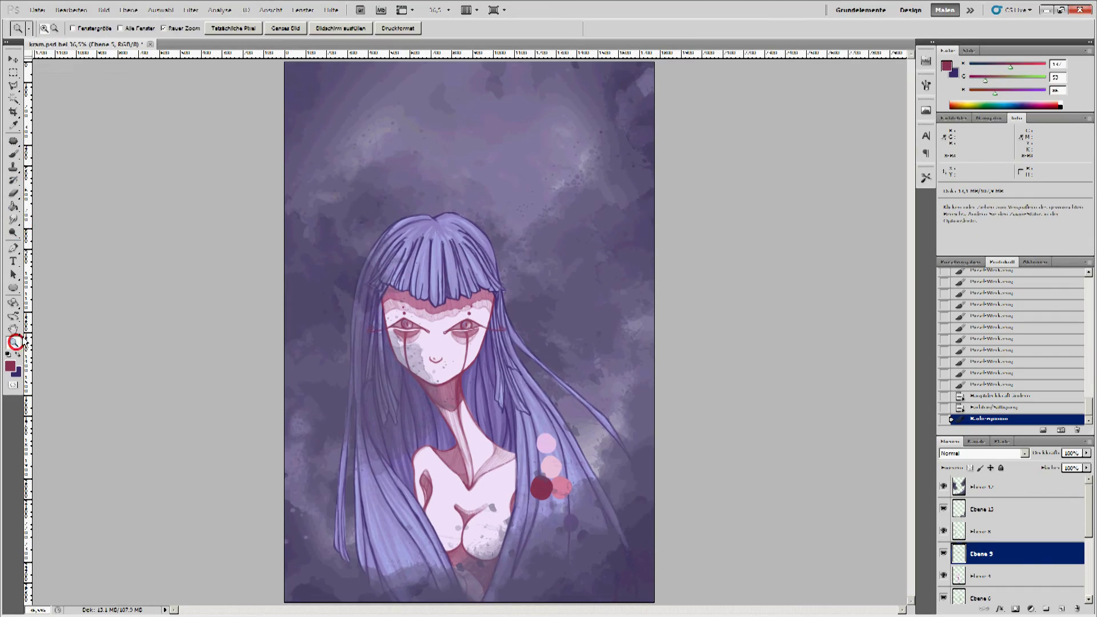
pyautogui.keyDown('alt'); pyautogui.click(601, 524); pyautogui.keyUp('alt')
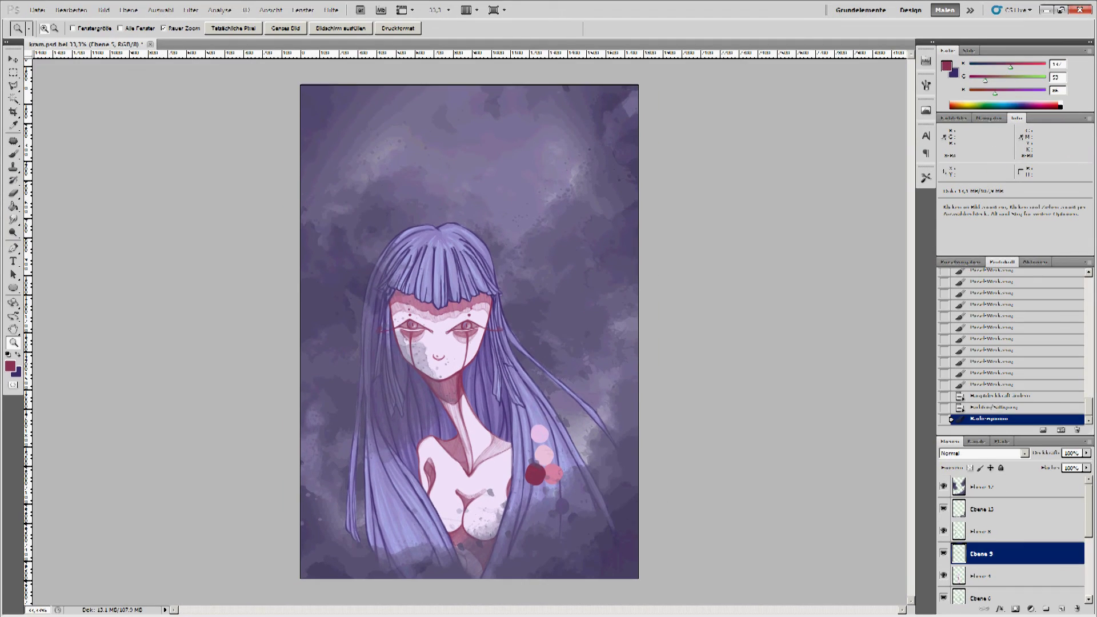
# Place the crumpled white paper texture above Ebene 8 and blend it with Multiply at reduced opacity.
pyautogui.press('Return')
pyautogui.moveTo(980, 554); pyautogui.dragTo(981, 521)
pyautogui.hotkey('shift', 'alt', 'm')
pyautogui.click(1087, 453)
pyautogui.moveTo(1080, 464); pyautogui.dragTo(1058, 474)
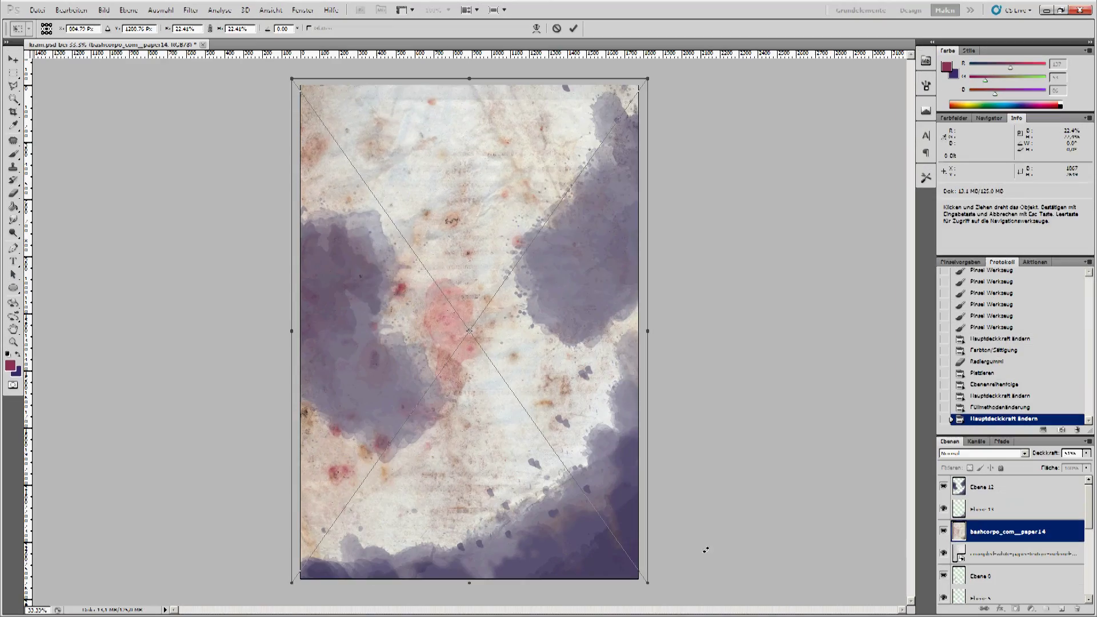
# Place the bashcorpo_com__paper14 texture across the canvas and set it to Multiply with lowered opacity.
pyautogui.press('Return')
pyautogui.hotkey('shift', 'alt', 'm')
pyautogui.moveTo(1080, 471); pyautogui.dragTo(1045, 471)
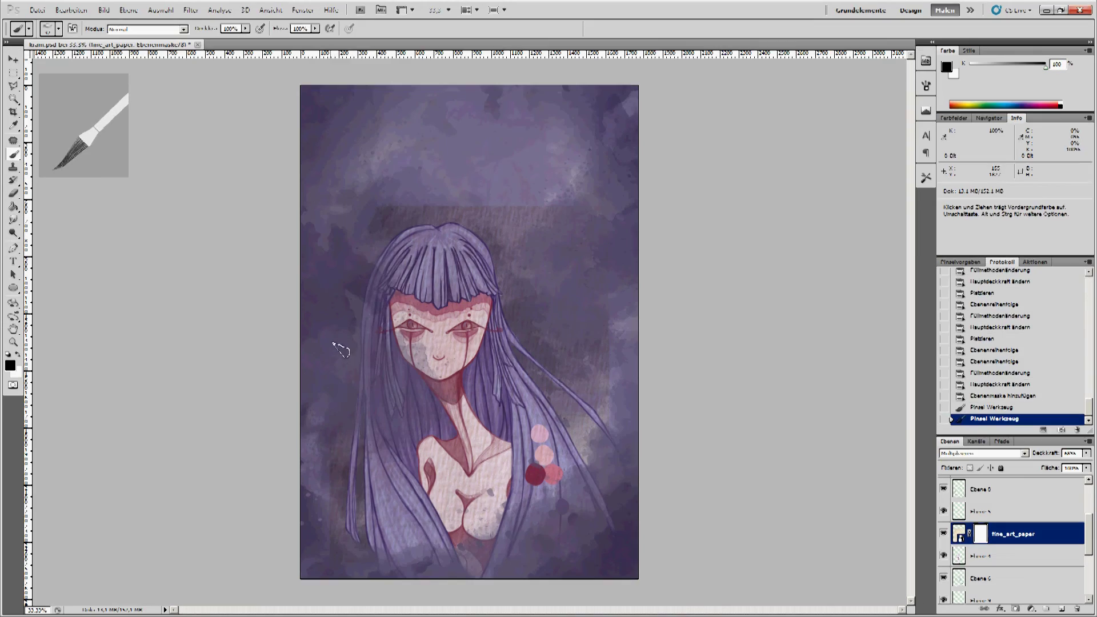
# Paint black on the fine_art_paper layer mask around the figure so the texture covers only her hair and skin.
pyautogui.hotkey('ctrl', '+')
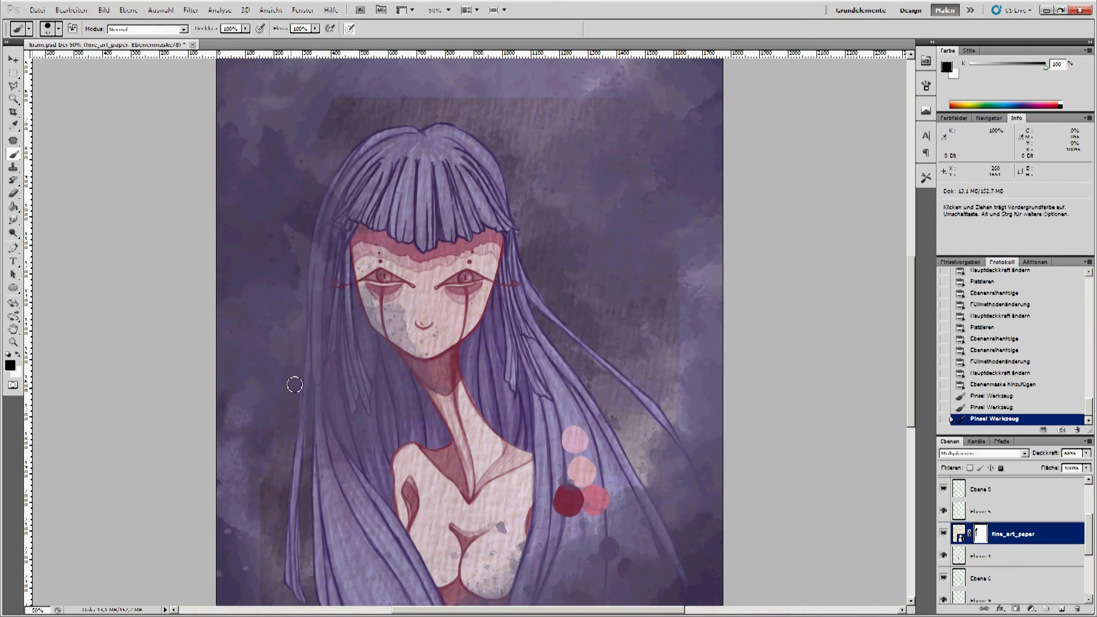
pyautogui.scroll(-3, 271, 560)
pyautogui.moveTo(327, 555); pyautogui.dragTo(581, 269)
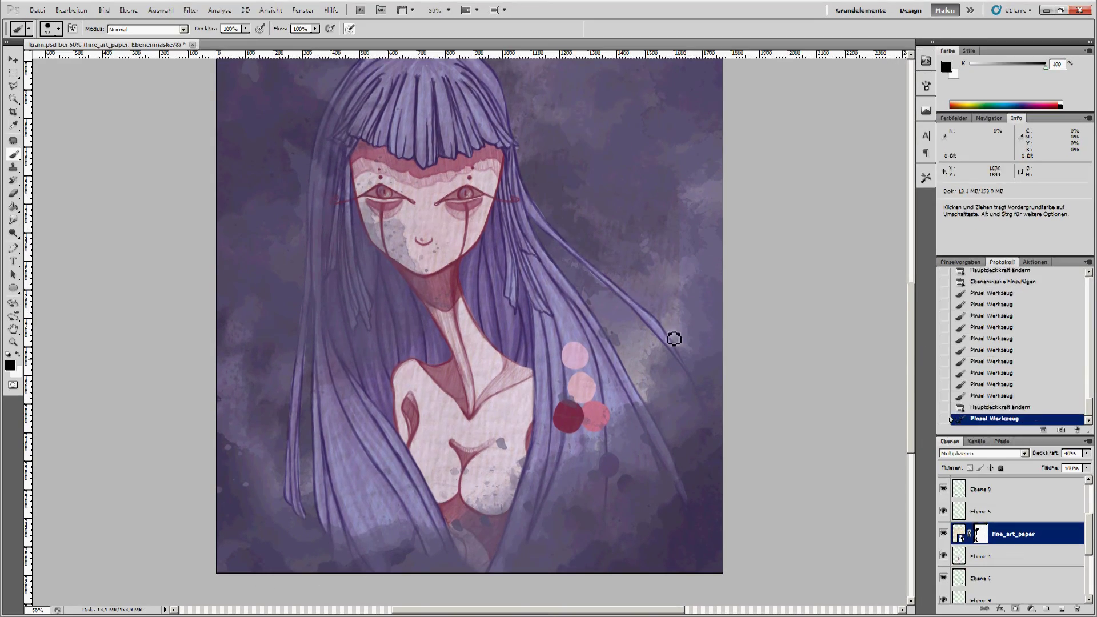
pyautogui.click(691, 391)
pyautogui.scroll(4, 686, 417)
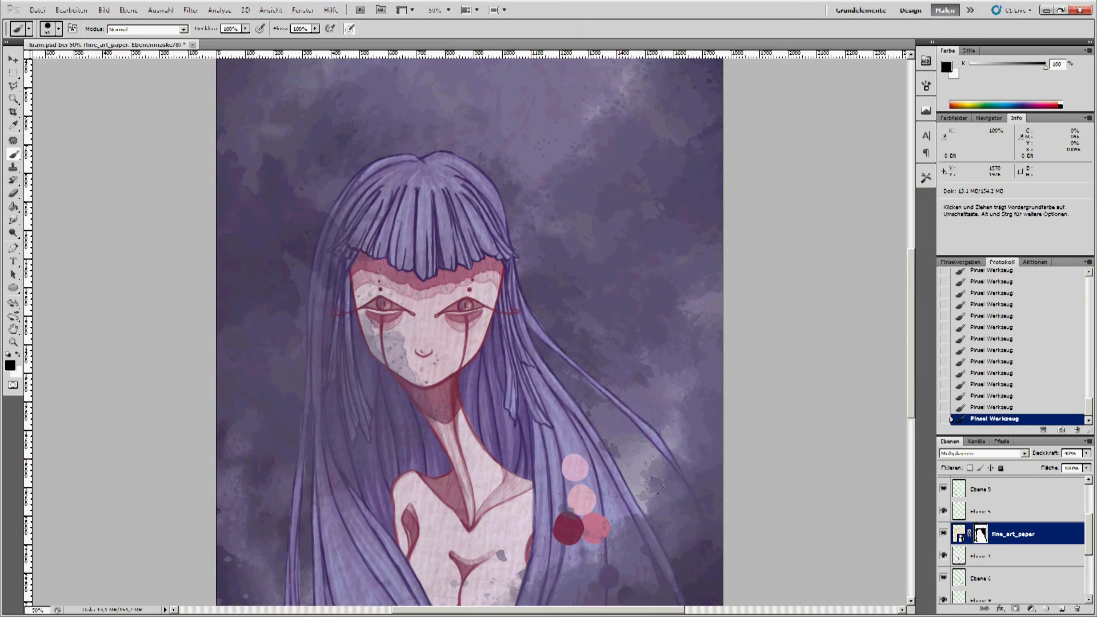
# Remove the pink and red colour sample dots over the hair on Ebene 6 and touch up the strands in dark violet.
pyautogui.scroll(-3, 656, 485)
pyautogui.keyDown('alt'); pyautogui.click(569, 426); pyautogui.keyUp('alt')
pyautogui.click(981, 578)
pyautogui.press('e')
pyautogui.moveTo(557, 423)
pyautogui.mouseDown()
pyautogui.moveTo(583, 383)
pyautogui.moveTo(600, 463)
pyautogui.mouseUp()
pyautogui.hotkey('ctrl', '+')
pyautogui.keyDown('alt'); pyautogui.click(617, 520); pyautogui.keyUp('alt')
pyautogui.click(14, 153)
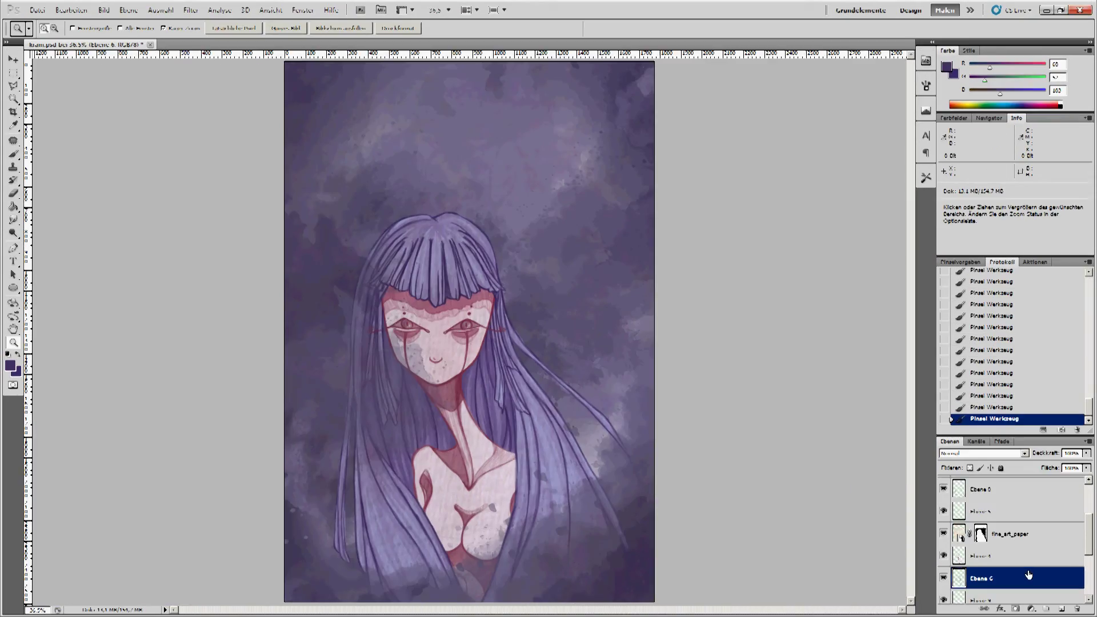
# Toggle layer visibility to compare the painting and adjust a layer's opacity.
pyautogui.click(944, 484)
pyautogui.scroll(-3, 1006, 538)
pyautogui.click(943, 532)
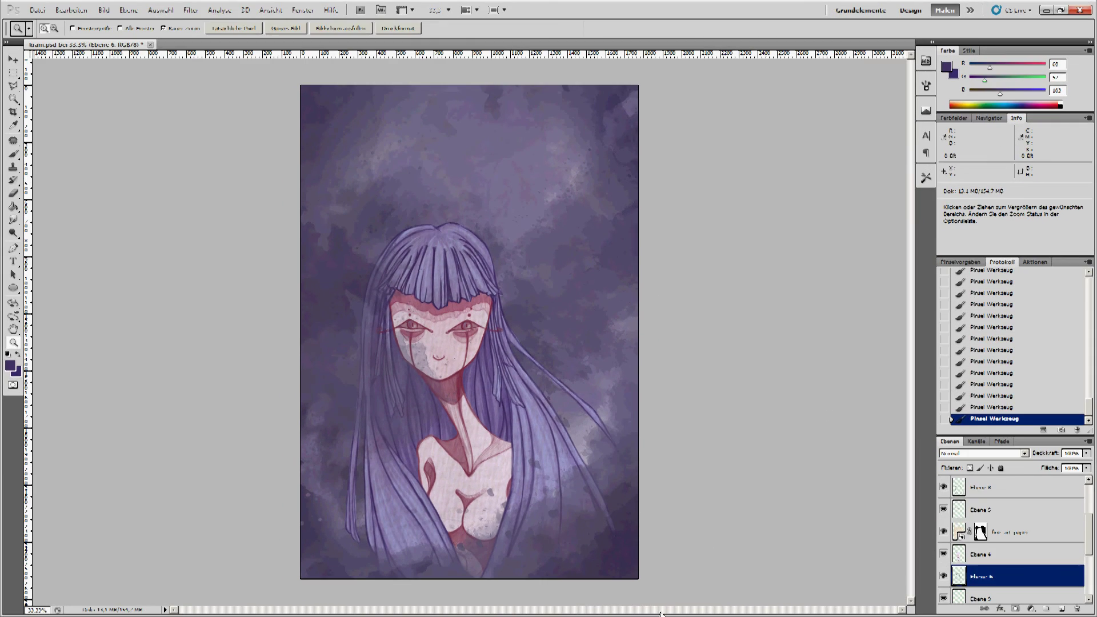
pyautogui.moveTo(1087, 454); pyautogui.dragTo(1077, 468)
# Add a new layer and position it directly below Ebene 13 in the layer stack.
pyautogui.click(1062, 609)
pyautogui.hotkey('ctrl', ']')
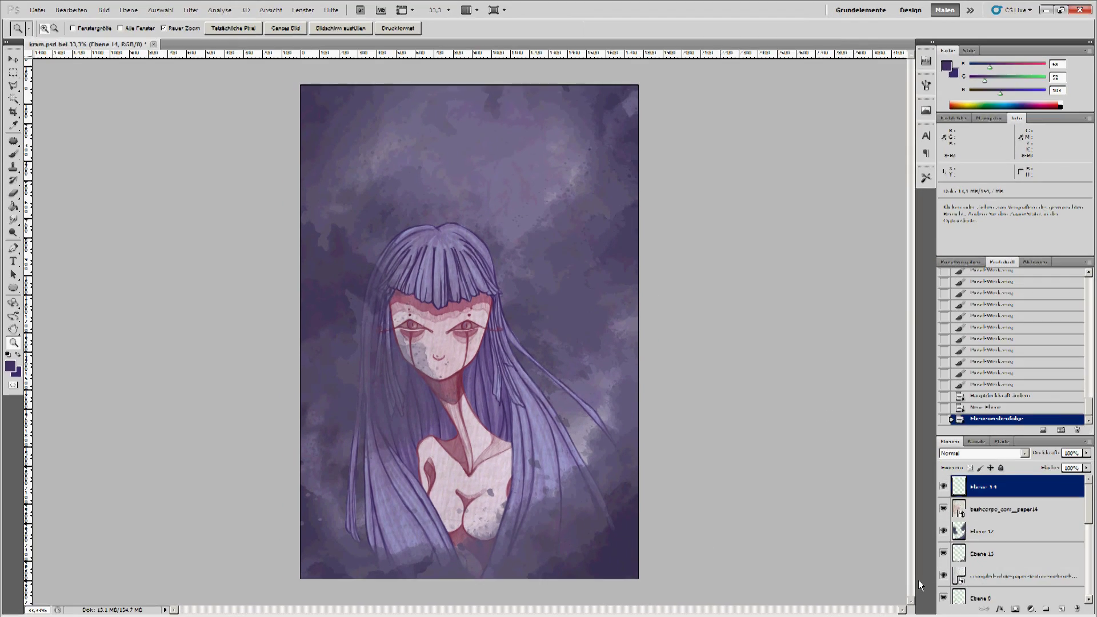
pyautogui.press('b')
pyautogui.moveTo(1006, 487); pyautogui.dragTo(1006, 565)
# Draw thin near-white lilac elliptical rings around the head on Ebene 14 and erase the parts passing behind the hair.
pyautogui.moveTo(362, 503); pyautogui.dragTo(345, 549)
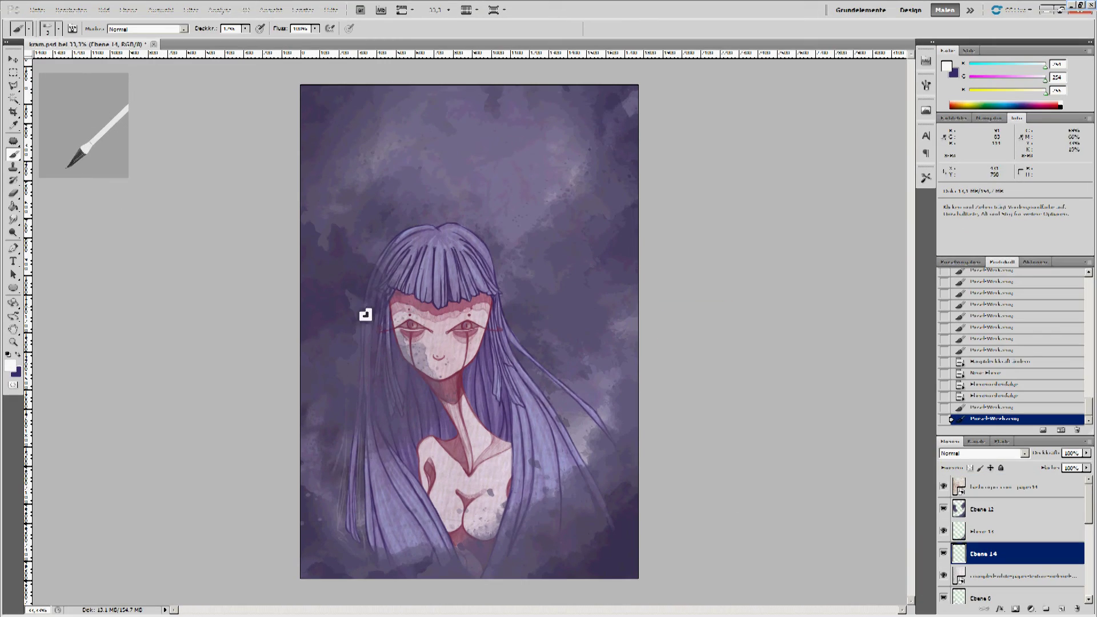
pyautogui.moveTo(363, 429); pyautogui.dragTo(366, 543)
pyautogui.click(947, 66)
pyautogui.click(678, 321)
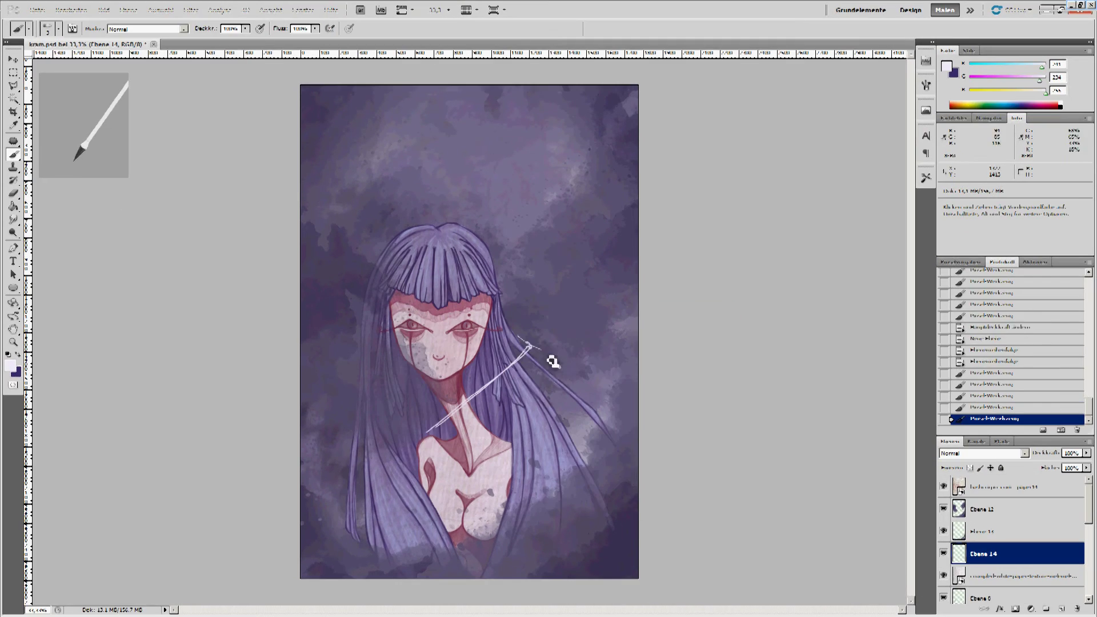
pyautogui.click(992, 275)
pyautogui.moveTo(320, 303); pyautogui.dragTo(615, 313)
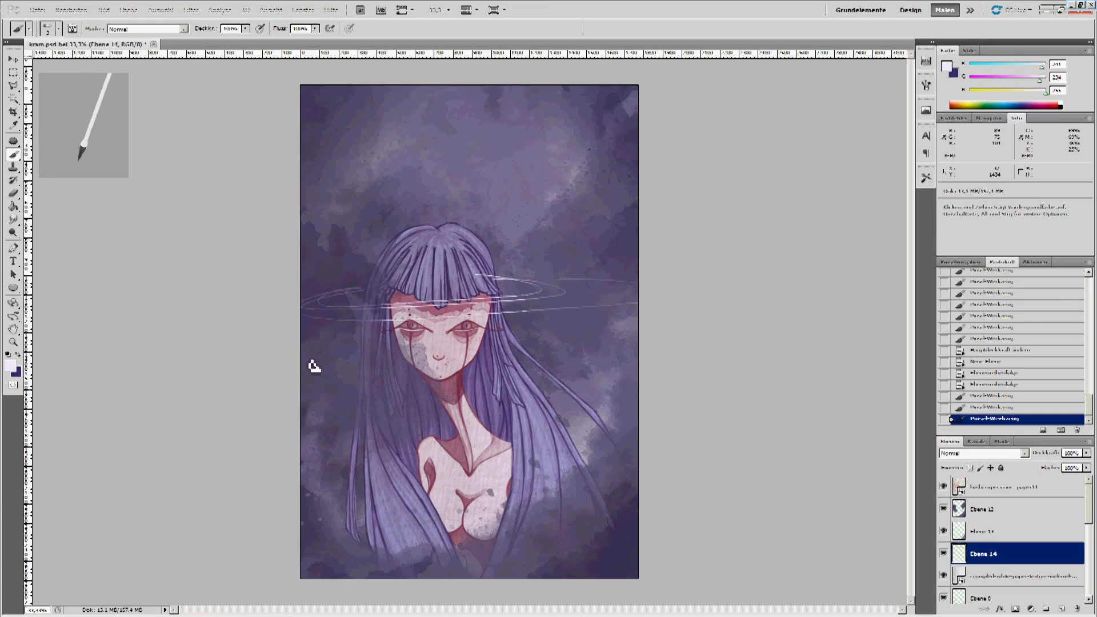
pyautogui.press('e')
pyautogui.moveTo(490, 247); pyautogui.dragTo(387, 274)
# Compare the painting with and without the ring layer, the crumpled paper and the fine_art_paper texture.
pyautogui.click(944, 554)
pyautogui.click(943, 576)
pyautogui.scroll(-3, 943, 574)
pyautogui.click(944, 573)
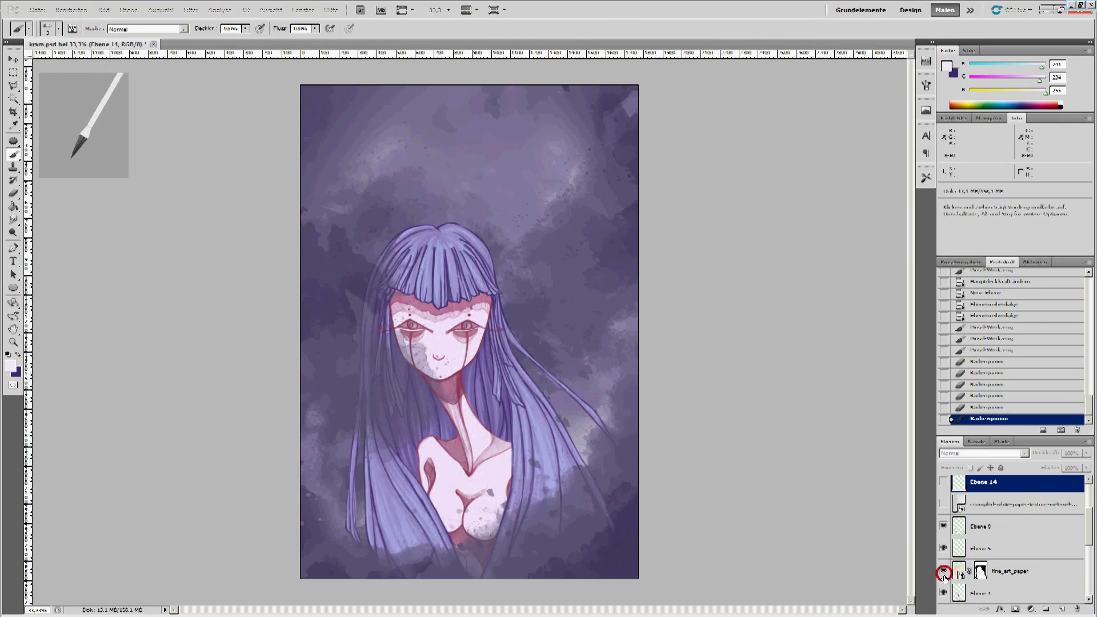
pyautogui.click(972, 571)
pyautogui.click(944, 572)
# Lower the opacity of the fine_art_paper texture layer and delete an unneeded layer.
pyautogui.scroll(-3, 946, 543)
pyautogui.click(944, 508)
pyautogui.click(1086, 453)
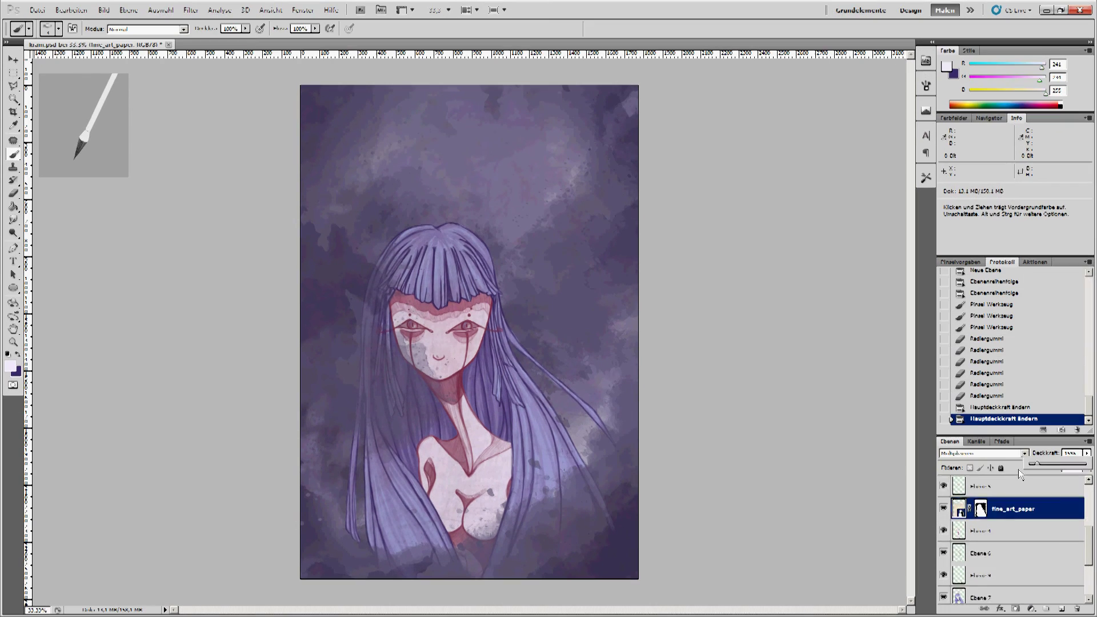
pyautogui.press('Delete')
# Try redrawing the rings around the head on a new layer above Ebene 14, and discard that layer.
pyautogui.scroll(3, 944, 573)
pyautogui.click(944, 533)
pyautogui.click(1062, 609)
pyautogui.moveTo(303, 282); pyautogui.dragTo(617, 278)
pyautogui.click(990, 400)
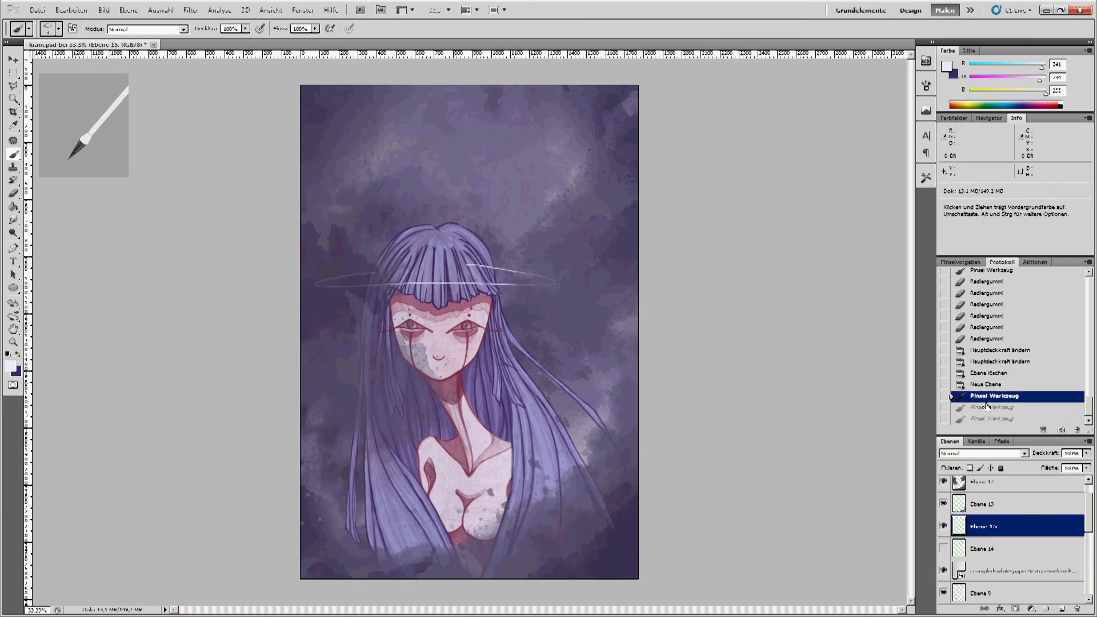
pyautogui.moveTo(569, 335)
pyautogui.mouseDown()
pyautogui.moveTo(290, 326)
pyautogui.moveTo(497, 275)
pyautogui.mouseUp()
pyautogui.click(944, 574)
pyautogui.click(1006, 573)
pyautogui.click(1006, 526)
pyautogui.press('Delete')
# Close the gaps in the rings beside the head on Ebene 14 and erase the stroke ends overlapping the hair.
pyautogui.hotkey('ctrl', '+')
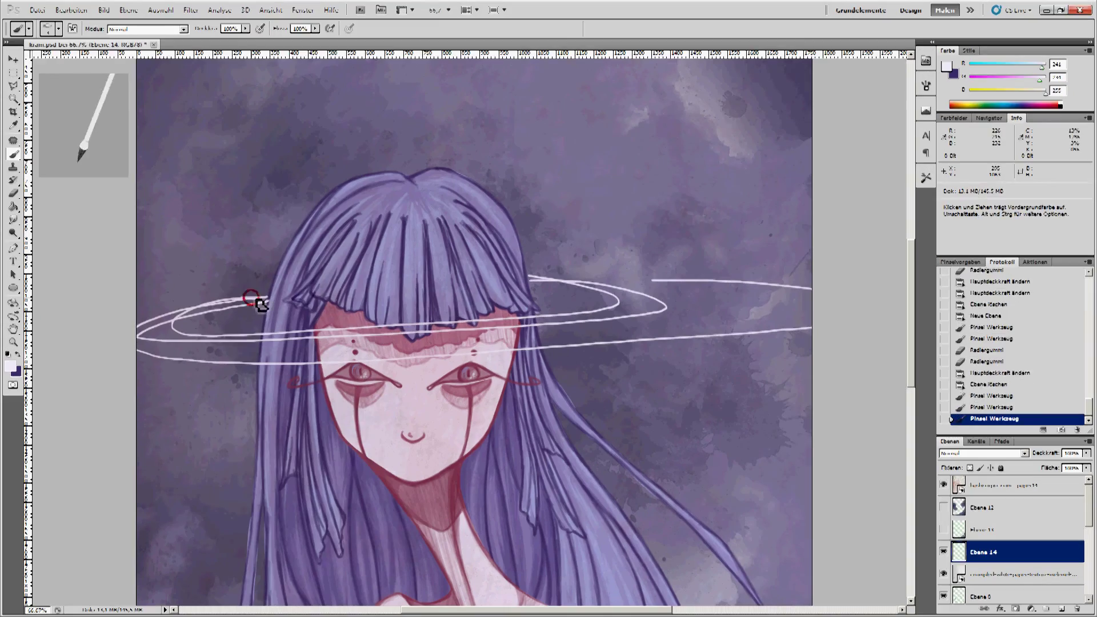
pyautogui.moveTo(568, 289); pyautogui.dragTo(654, 286)
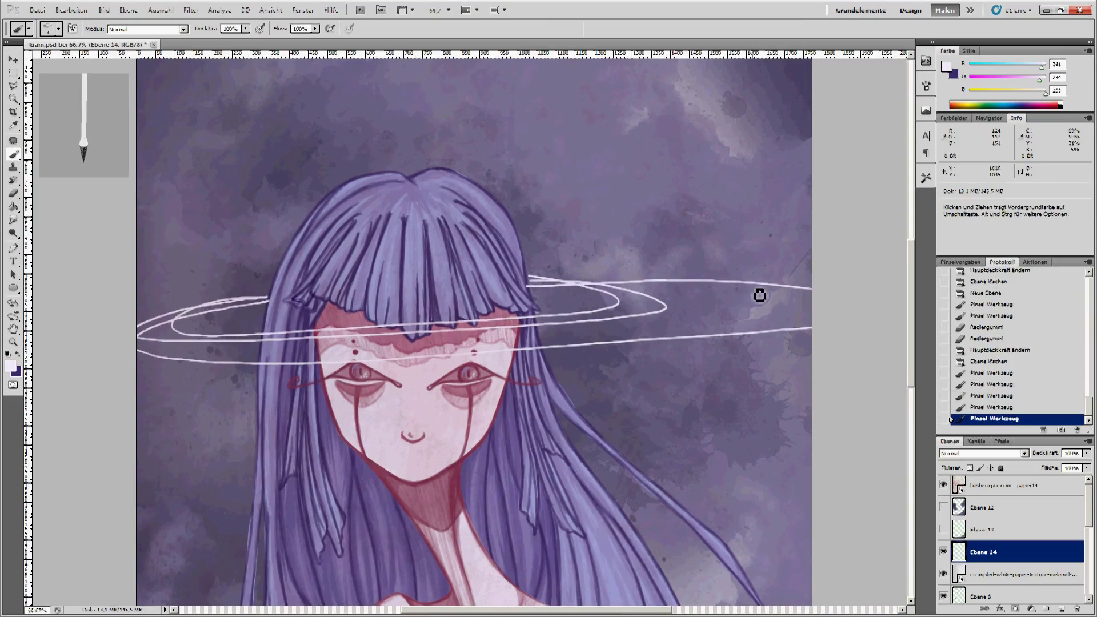
pyautogui.hotkey('ctrl', '+')
pyautogui.press('e')
pyautogui.moveTo(514, 282); pyautogui.dragTo(572, 280)
# Show the mist layers Ebene 12 and Ebene 13 again and arrange the ring layer Ebene 14 just below Ebene 13.
pyautogui.press('z')
pyautogui.hotkey('ctrl', '-')
pyautogui.hotkey('ctrl', '-')
pyautogui.click(944, 508)
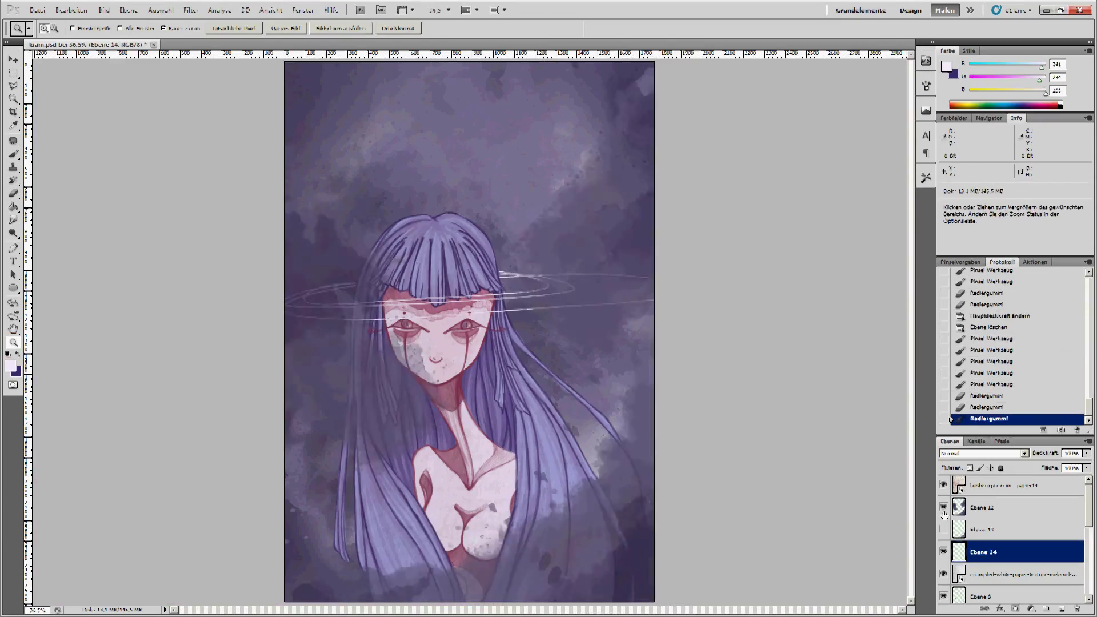
pyautogui.click(944, 530)
pyautogui.hotkey('ctrl', ']')
pyautogui.hotkey('ctrl', '[')
pyautogui.hotkey('ctrl', '[')
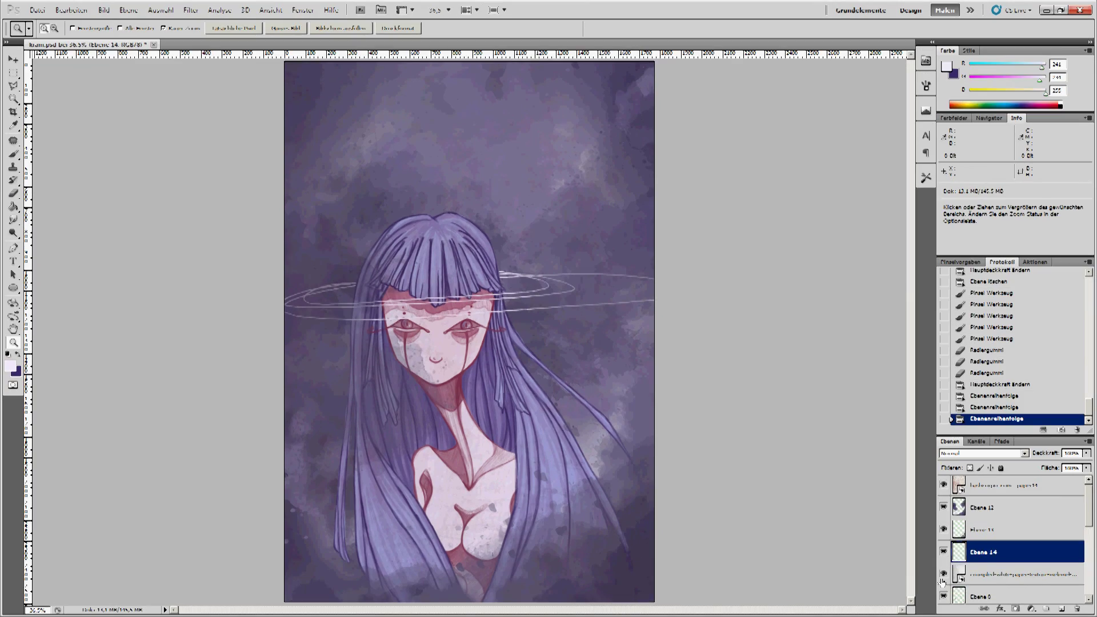
# Save the painting as Nebeldame.psd.
pyautogui.click(37, 9)
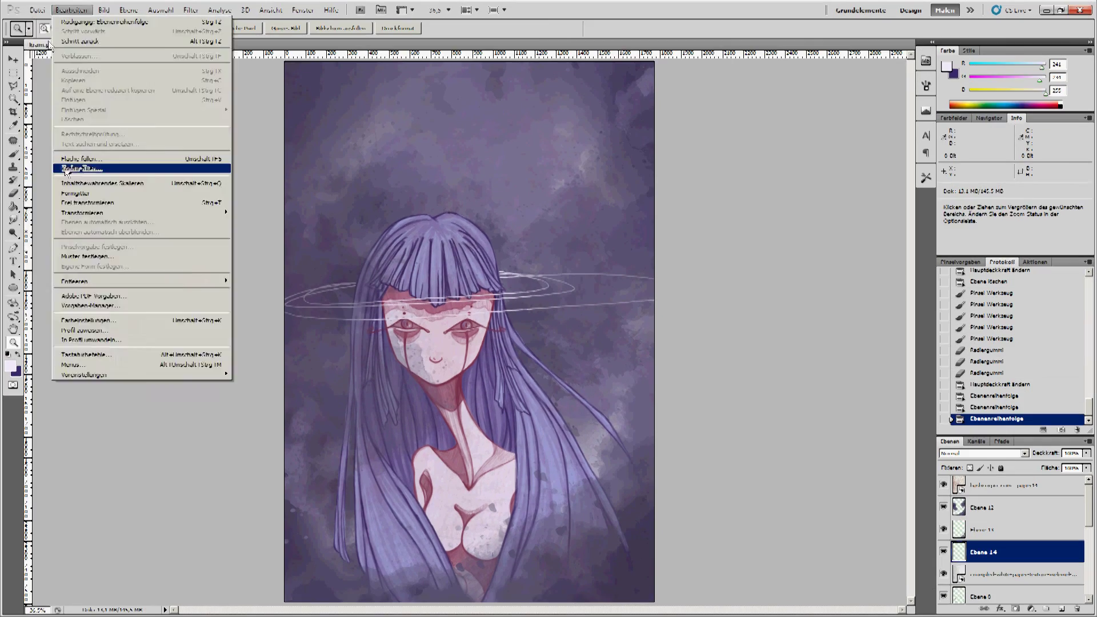
pyautogui.click(60, 168)
pyautogui.doubleClick(428, 160)
pyautogui.click(686, 286)
pyautogui.click(37, 10)
pyautogui.press('Escape')
# Resize the whole image to a width of 800 pixels.
pyautogui.click(104, 10)
pyautogui.click(126, 83)
pyautogui.write('800')
pyautogui.press('Return')
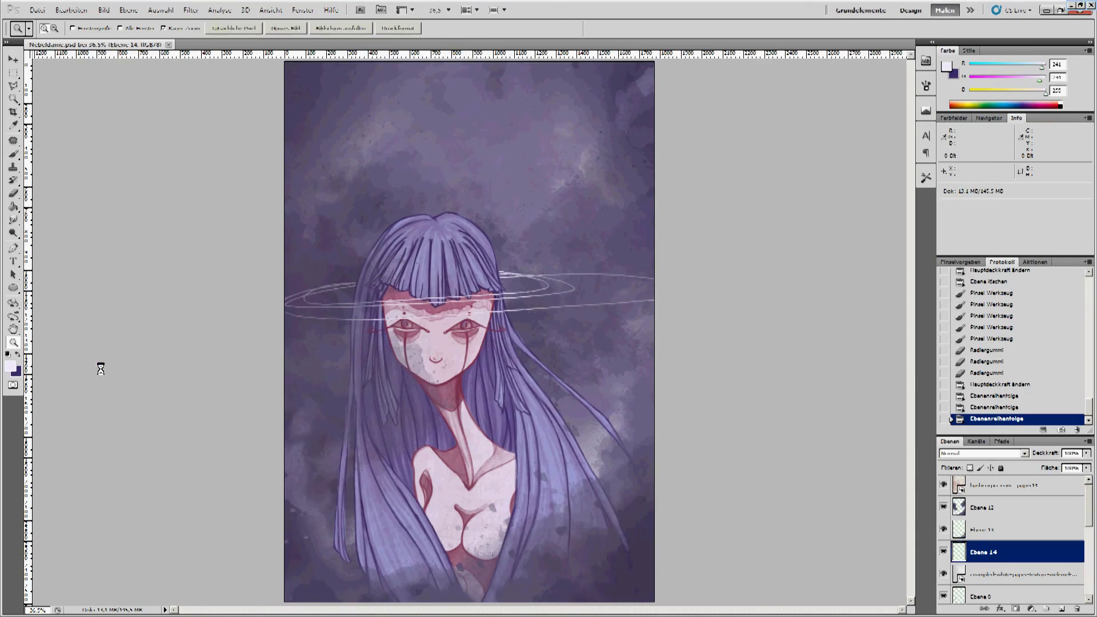
pyautogui.click(233, 28)
pyautogui.hotkey('ctrl', 'shift', 's')
pyautogui.click(589, 287)
pyautogui.press('Escape')
# Doodle a smiling cat head and a handwritten "Yeah!" in white on a new topmost layer, and delete the doodle.
pyautogui.hotkey('ctrl', '-')
pyautogui.click(1061, 609)
pyautogui.moveTo(1006, 552); pyautogui.dragTo(1019, 482)
pyautogui.press('b')
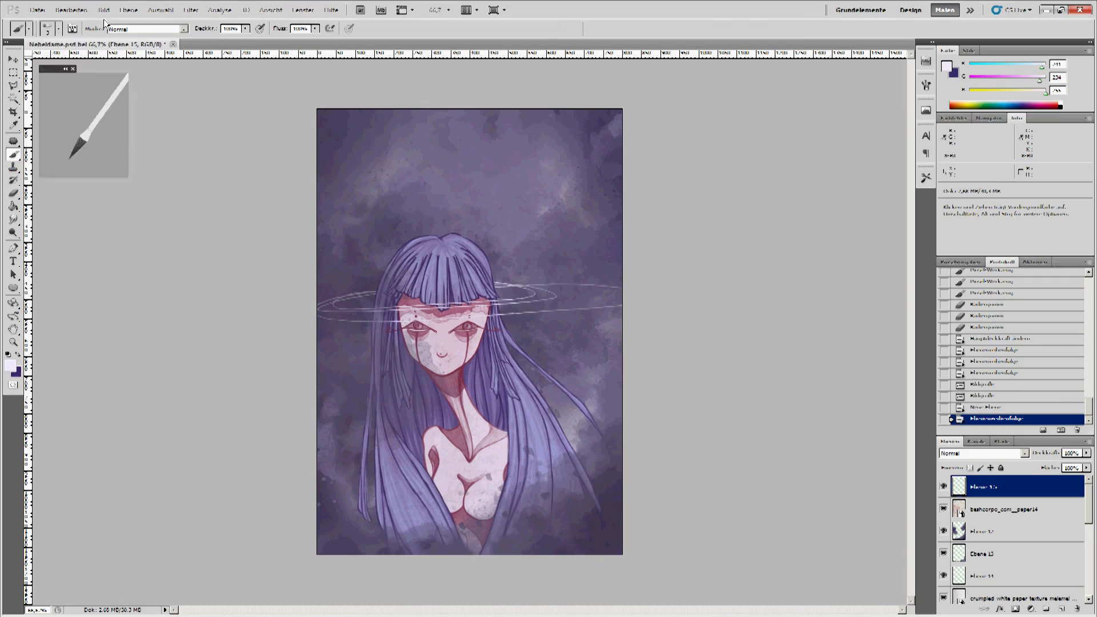
pyautogui.press('Return')
pyautogui.press('Return')
pyautogui.moveTo(439, 220)
pyautogui.mouseDown()
pyautogui.moveTo(516, 180)
pyautogui.moveTo(563, 189)
pyautogui.moveTo(600, 263)
pyautogui.moveTo(514, 269)
pyautogui.moveTo(382, 216)
pyautogui.moveTo(451, 206)
pyautogui.mouseUp()
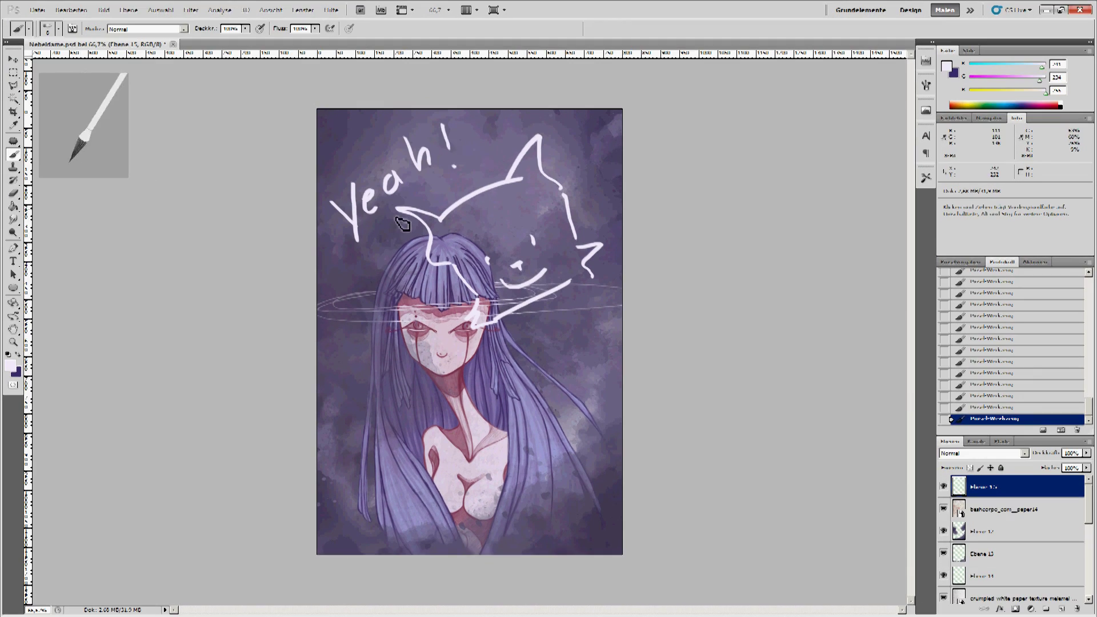
pyautogui.moveTo(340, 260); pyautogui.dragTo(466, 195)
pyautogui.press('Delete')
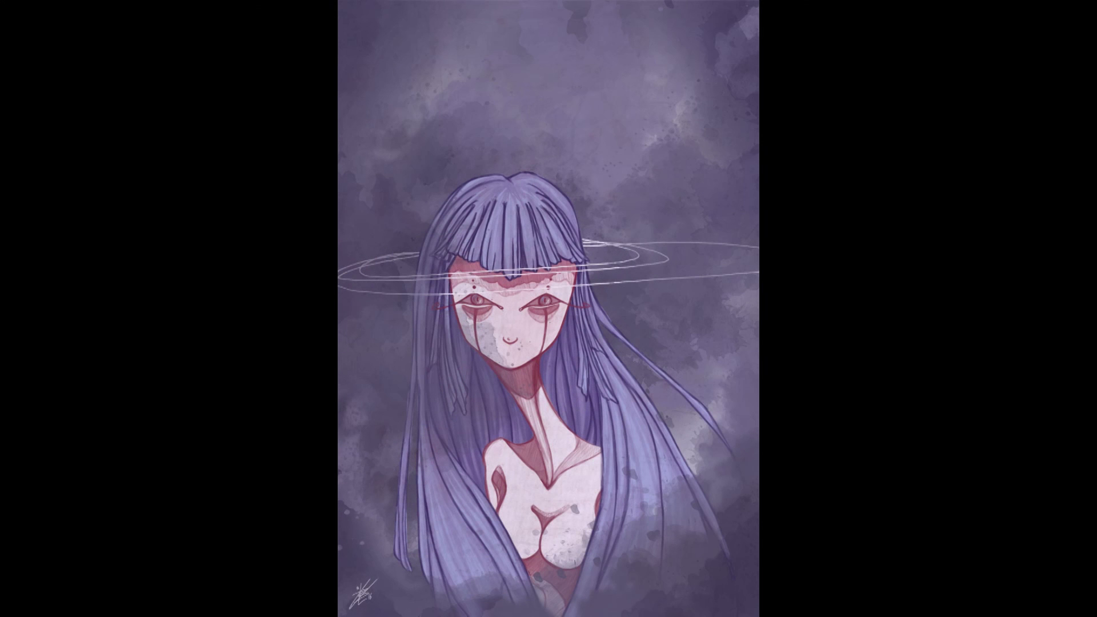